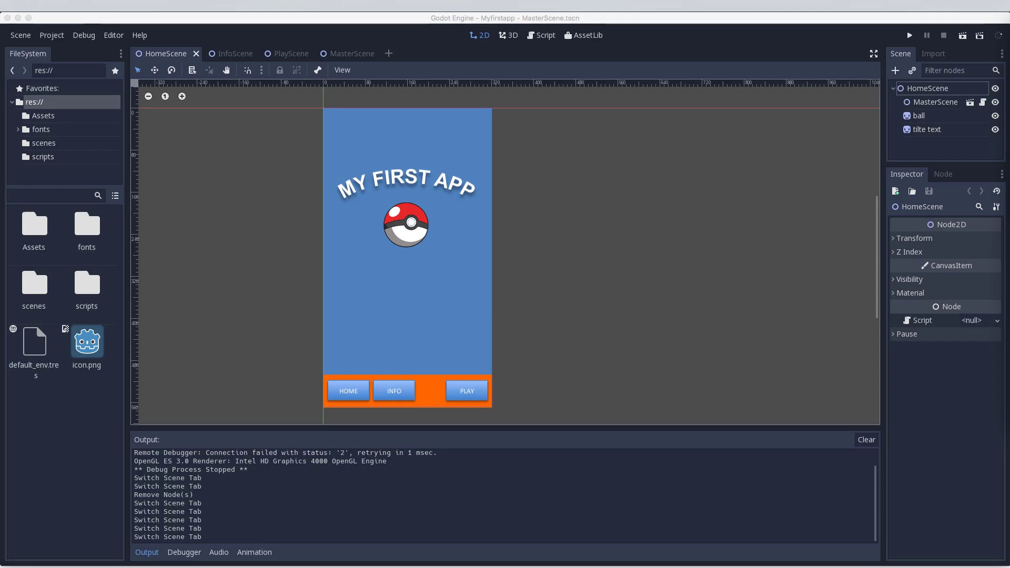
Start a new empty scene from the Scene menu.
{"action": "left_click", "coordinate": [19, 35]}
{"action": "left_click", "coordinate": [20, 36]}
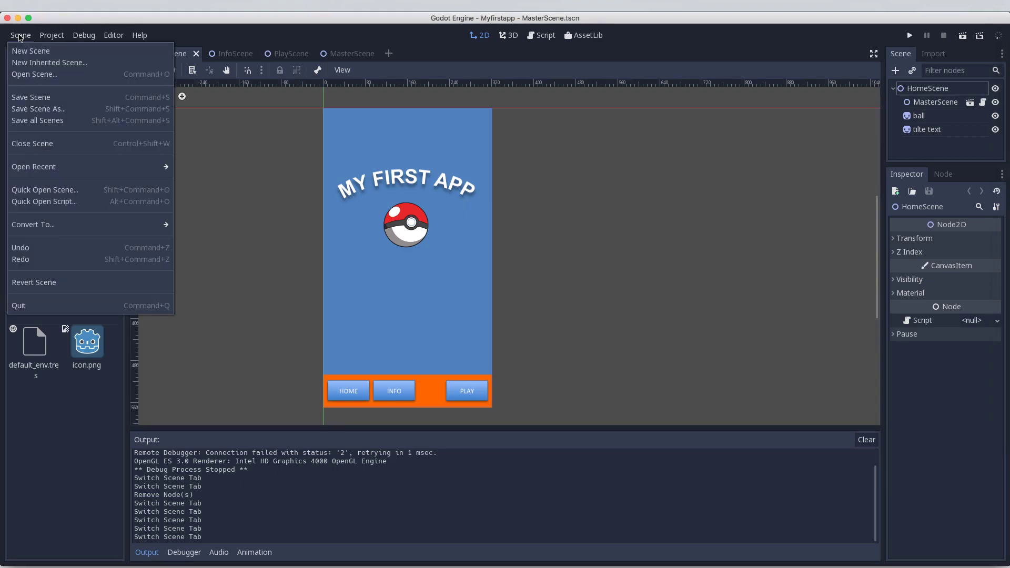
{"action": "left_click", "coordinate": [27, 52]}
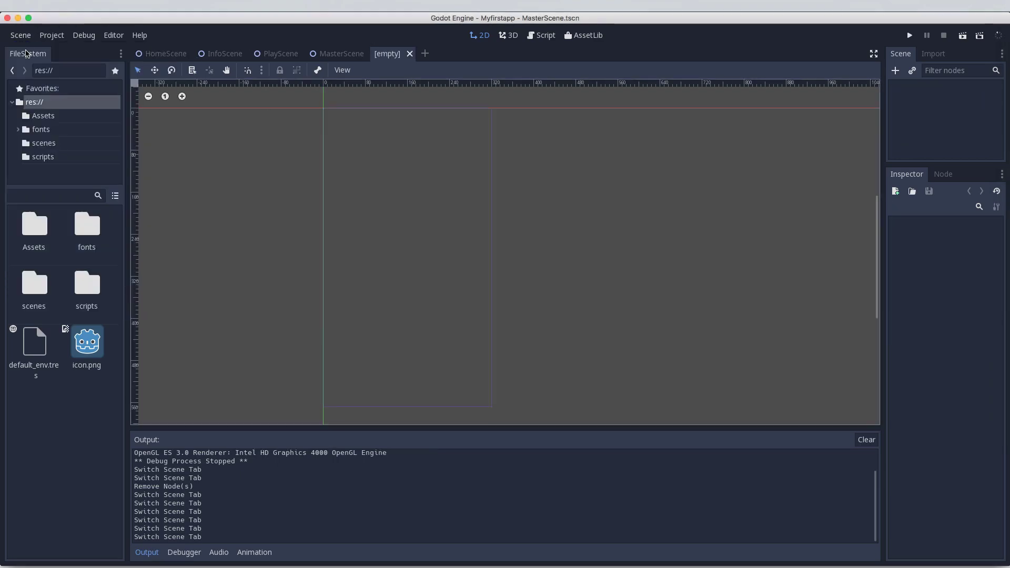
Create a KinematicBody2D as the scene's root node by searching 'kin'.
{"action": "left_click", "coordinate": [898, 72]}
{"action": "left_click", "coordinate": [590, 111]}
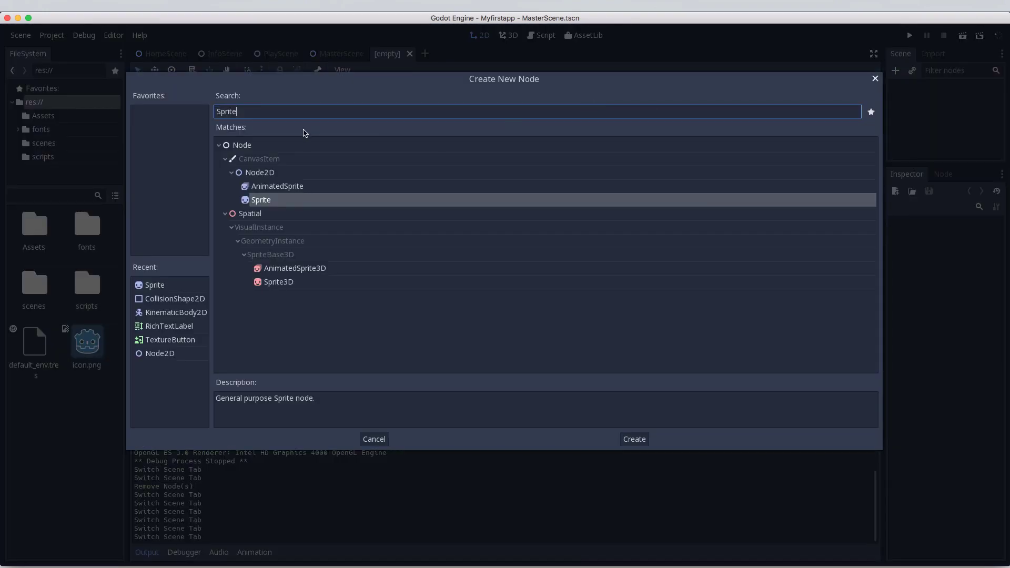
{"action": "double_click", "coordinate": [257, 112]}
{"action": "type", "text": "kin"}
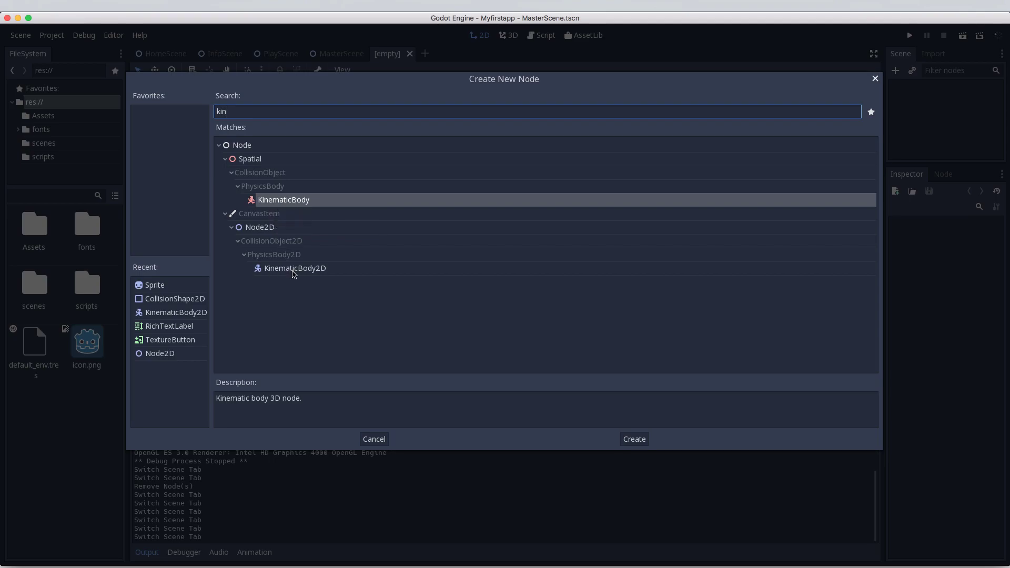
{"action": "left_click", "coordinate": [300, 268]}
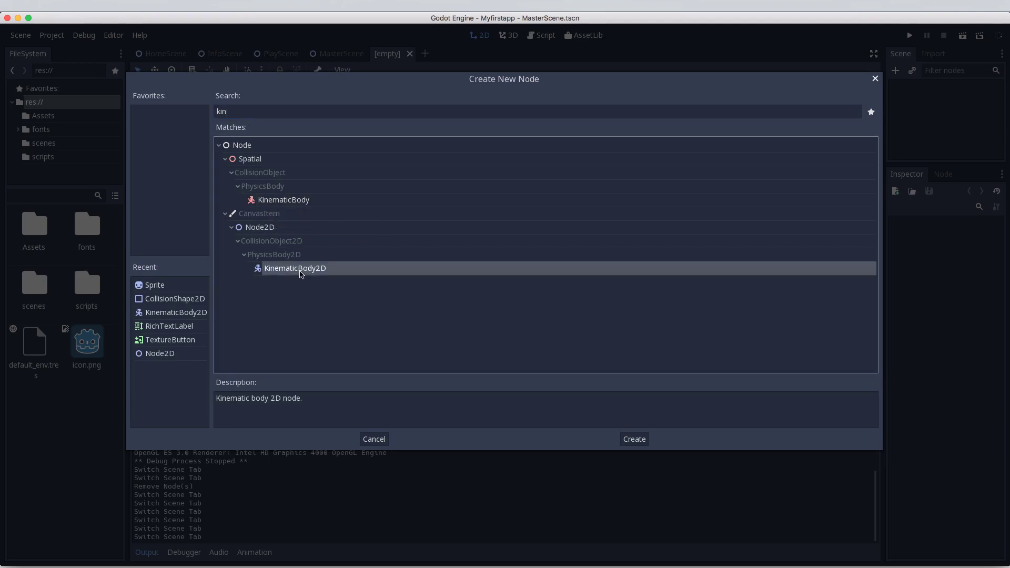
{"action": "double_click", "coordinate": [301, 272]}
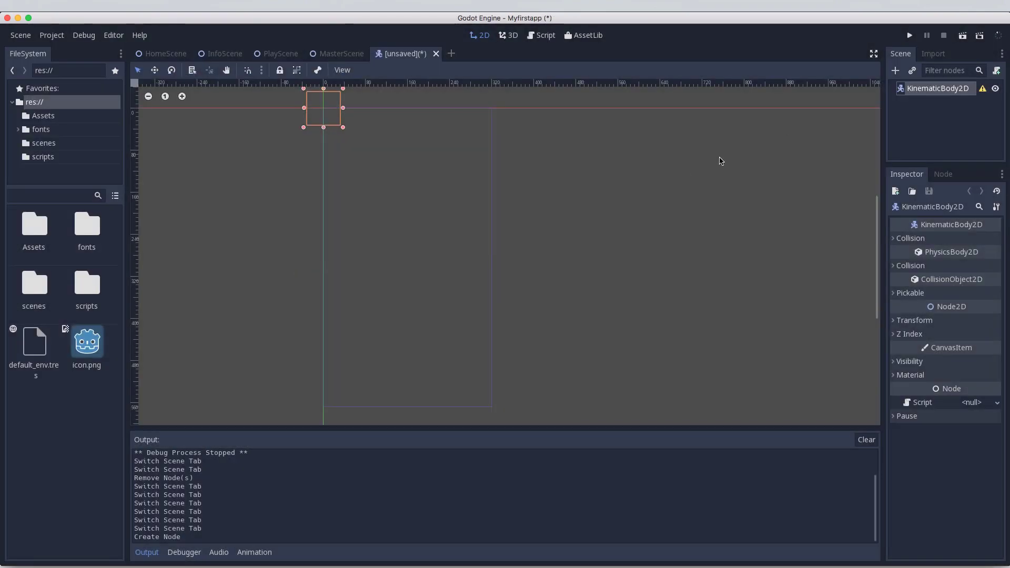
Rename the KinematicBody2D root node to Player.
{"action": "left_click", "coordinate": [915, 91]}
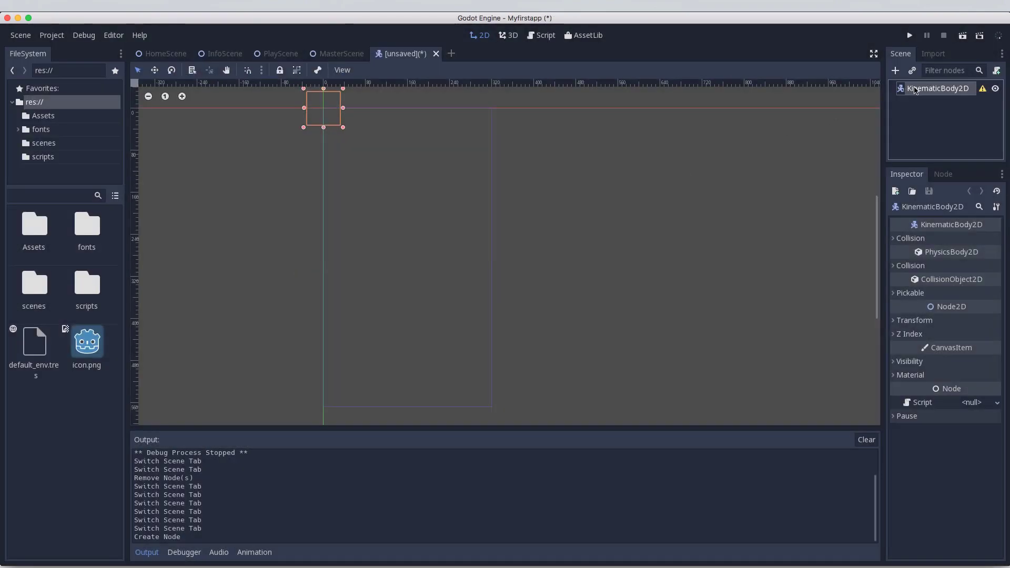
{"action": "left_click", "coordinate": [915, 91]}
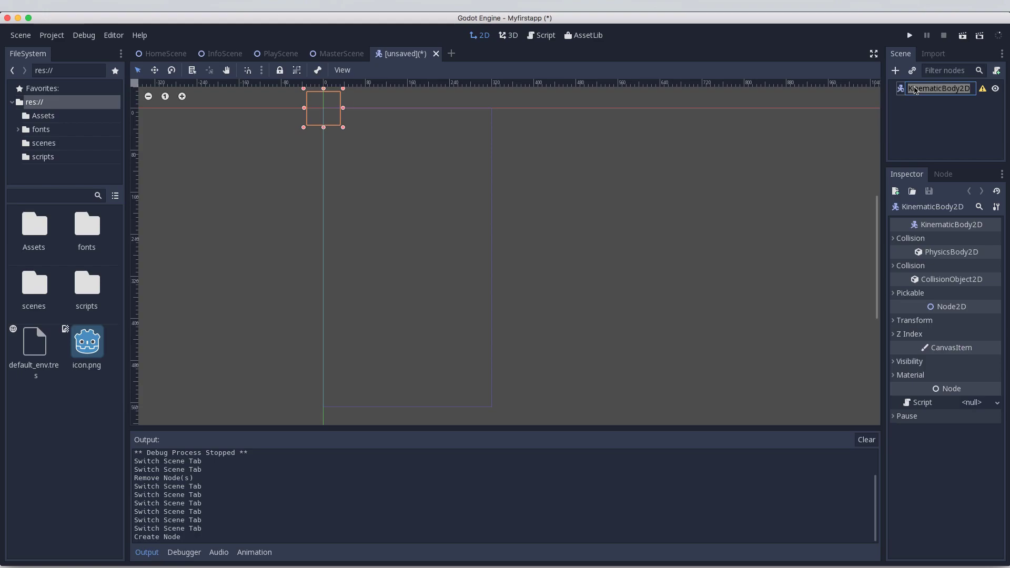
{"action": "type", "text": "Player"}
{"action": "key", "text": "Return"}
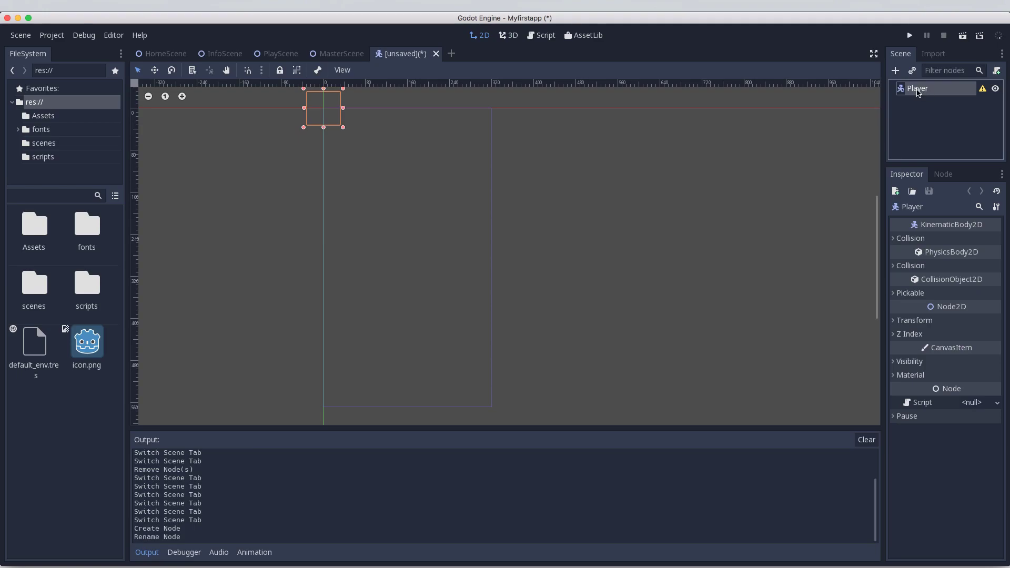
Add a Sprite child node under Player.
{"action": "left_click", "coordinate": [896, 72]}
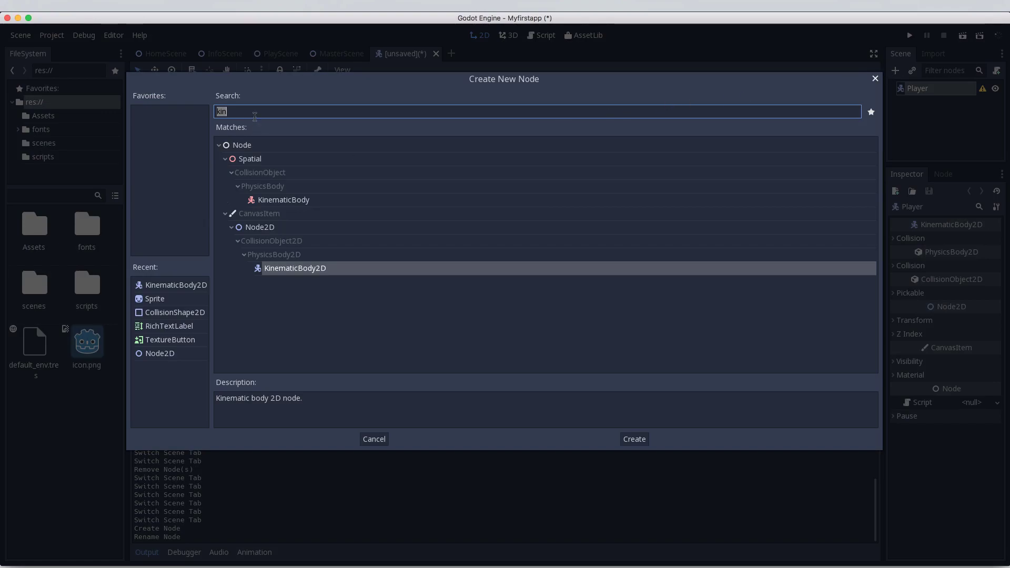
{"action": "type", "text": "sp"}
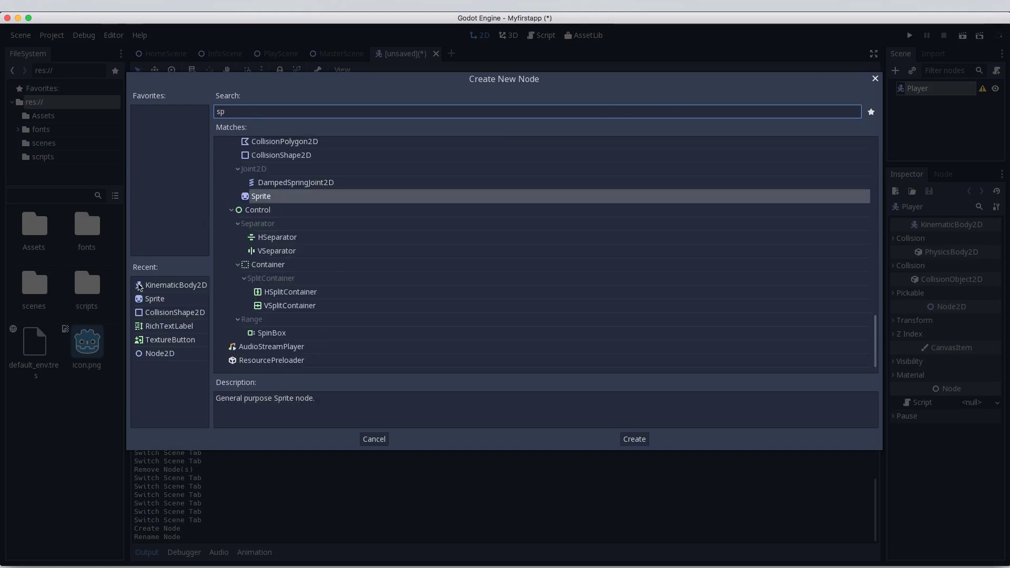
{"action": "left_click", "coordinate": [154, 300]}
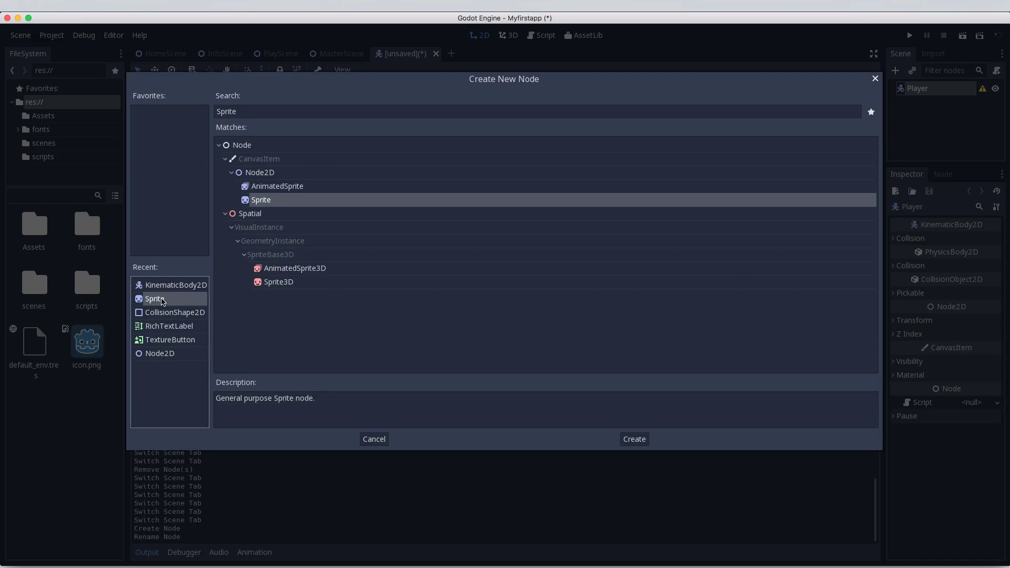
{"action": "double_click", "coordinate": [161, 300]}
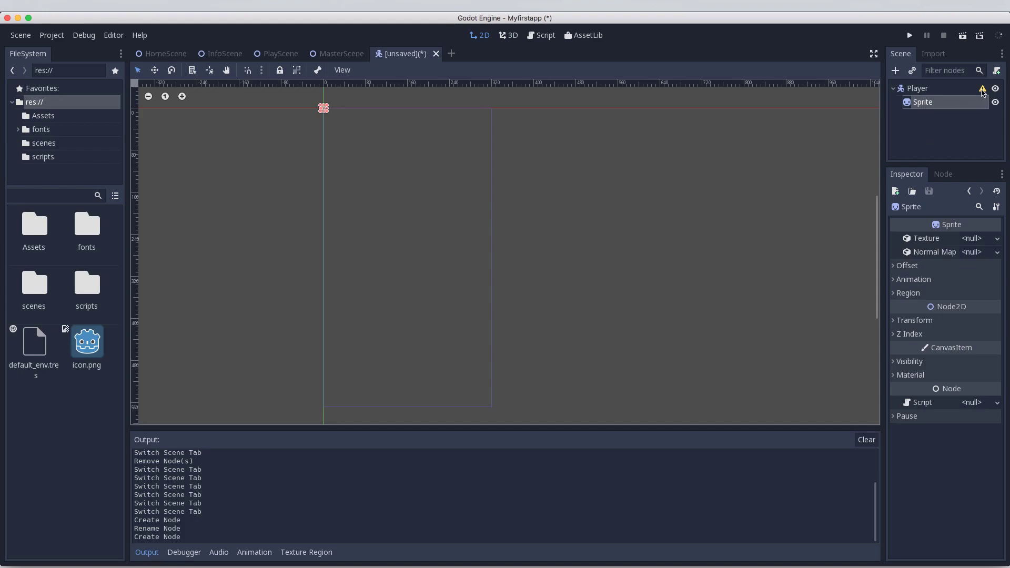
{"action": "mouse_move", "coordinate": [982, 93]}
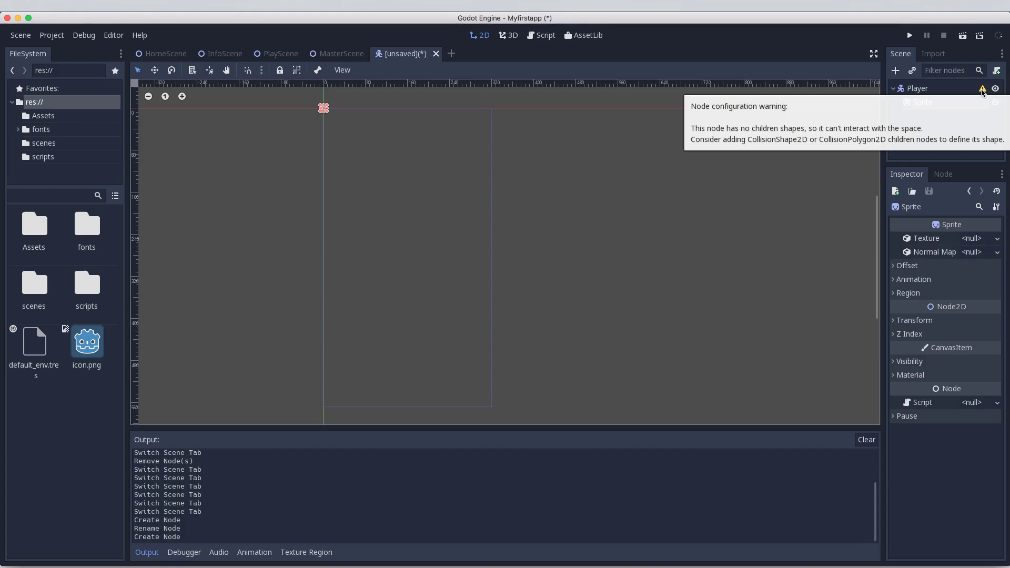
{"action": "left_click", "coordinate": [919, 89]}
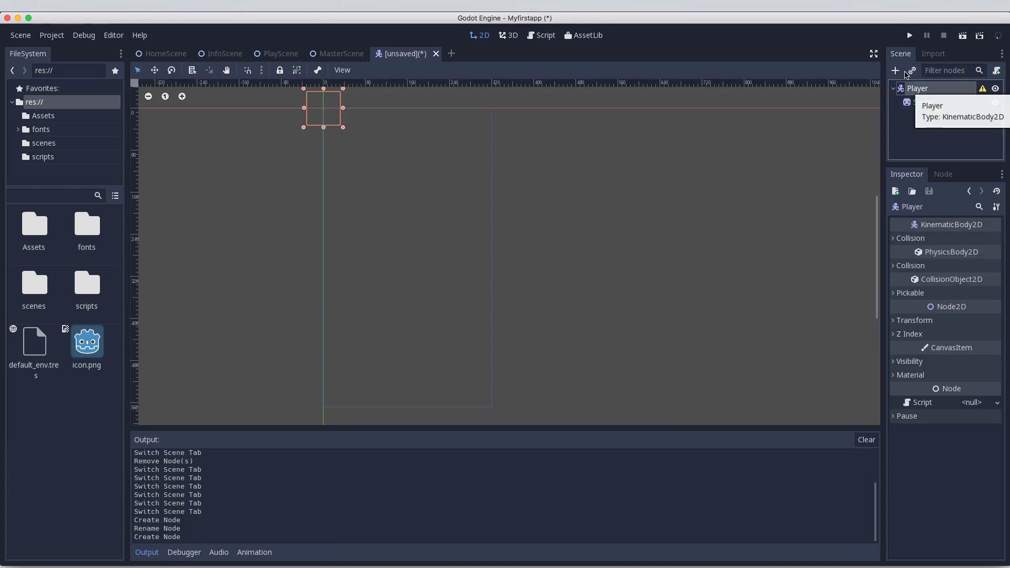
{"action": "left_click", "coordinate": [895, 70]}
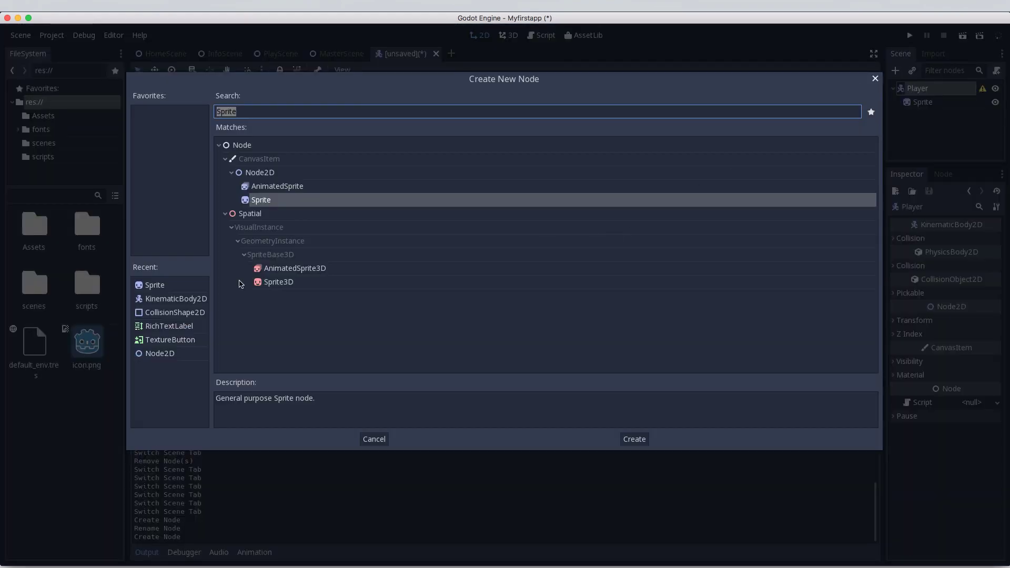
Add a CollisionShape2D child under Player next to the Sprite, then select the Sprite.
{"action": "left_click", "coordinate": [157, 312]}
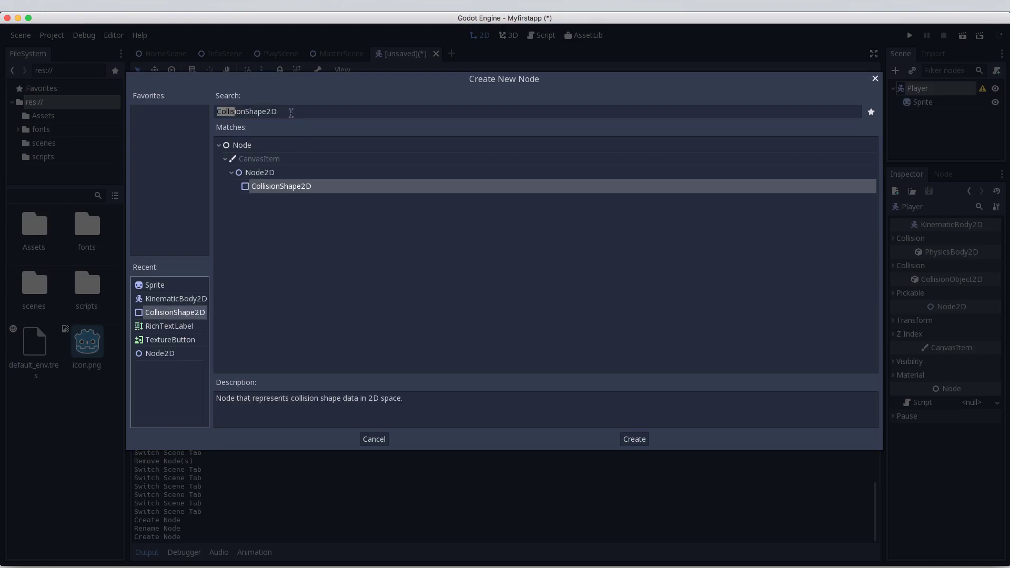
{"action": "left_click", "coordinate": [290, 112]}
{"action": "key", "text": "BackSpace"}
{"action": "key", "text": "BackSpace"}
{"action": "key", "text": "BackSpace"}
{"action": "key", "text": "BackSpace"}
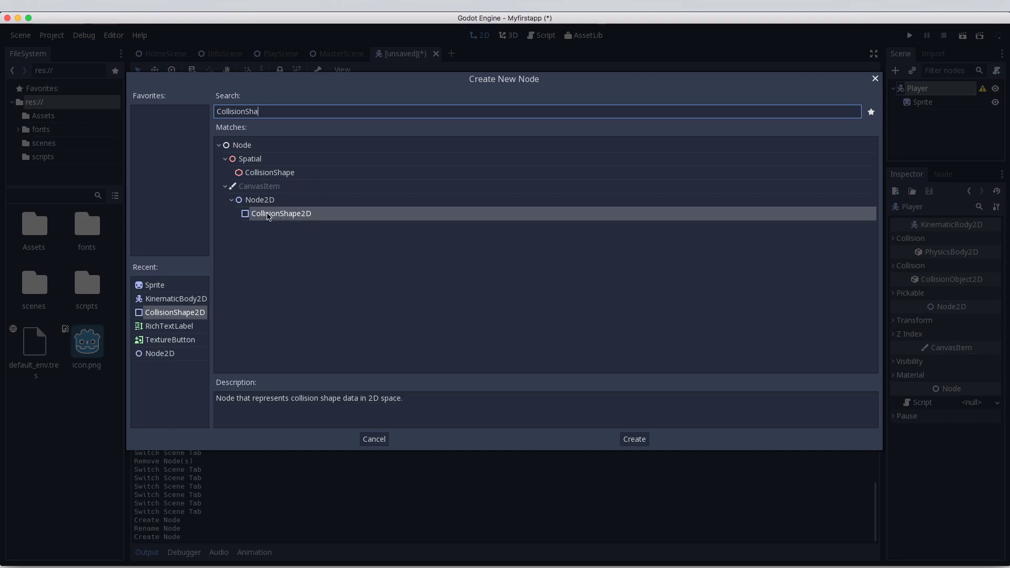
{"action": "double_click", "coordinate": [268, 215]}
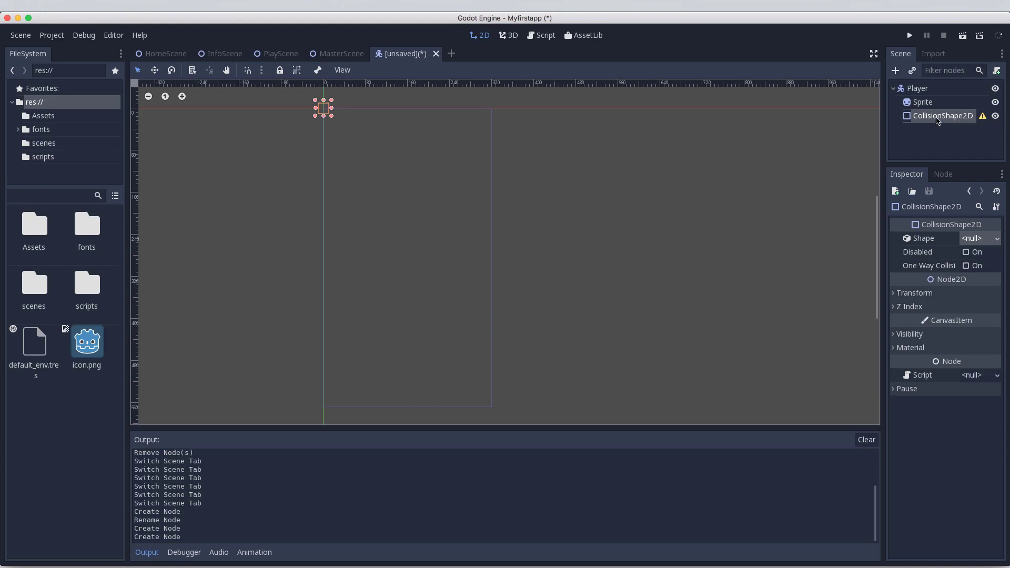
{"action": "left_click", "coordinate": [938, 104]}
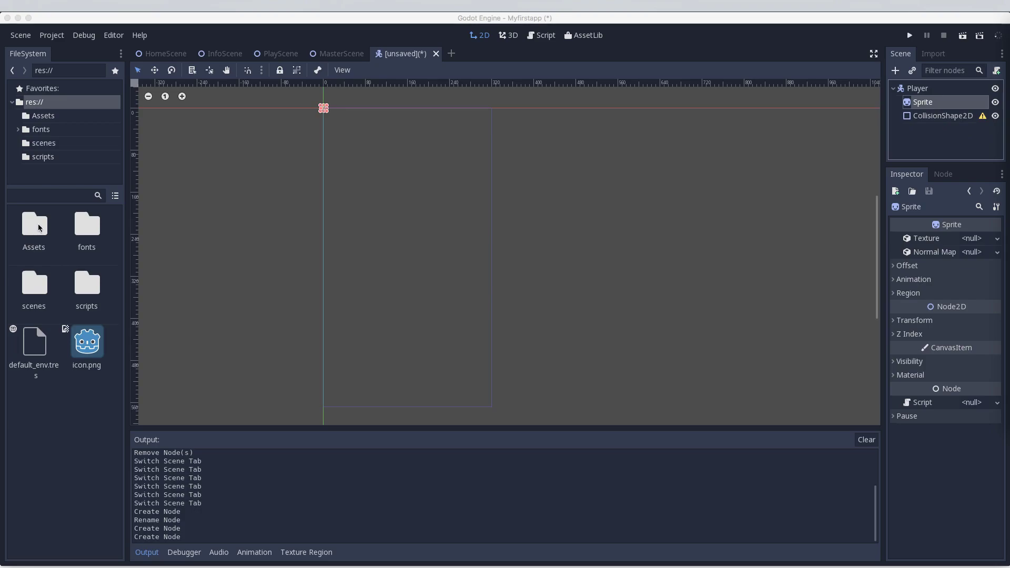
Assign Ball.png from the Assets folder as the Sprite's texture.
{"action": "left_click", "coordinate": [34, 240]}
{"action": "left_click", "coordinate": [37, 234]}
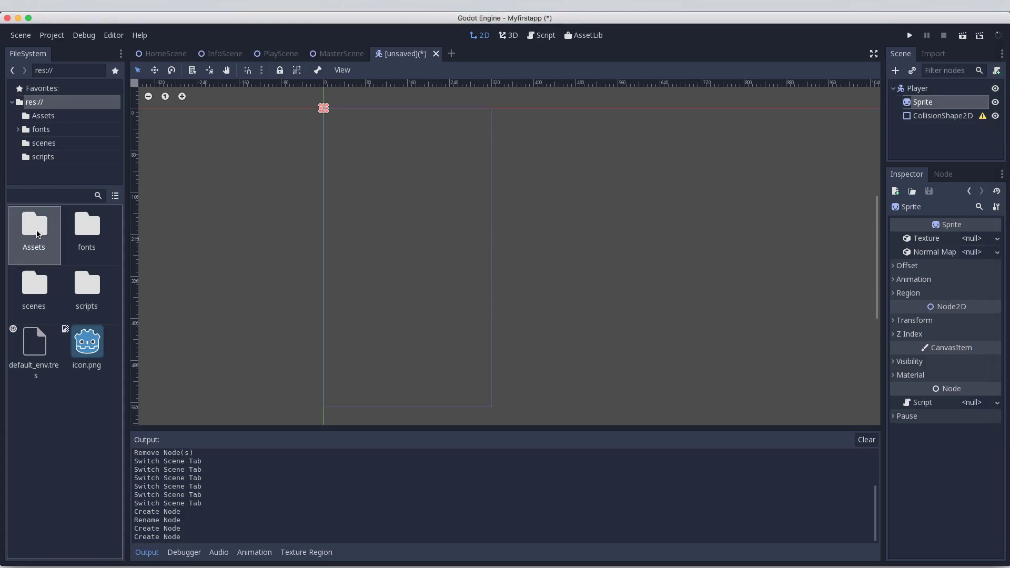
{"action": "double_click", "coordinate": [38, 234]}
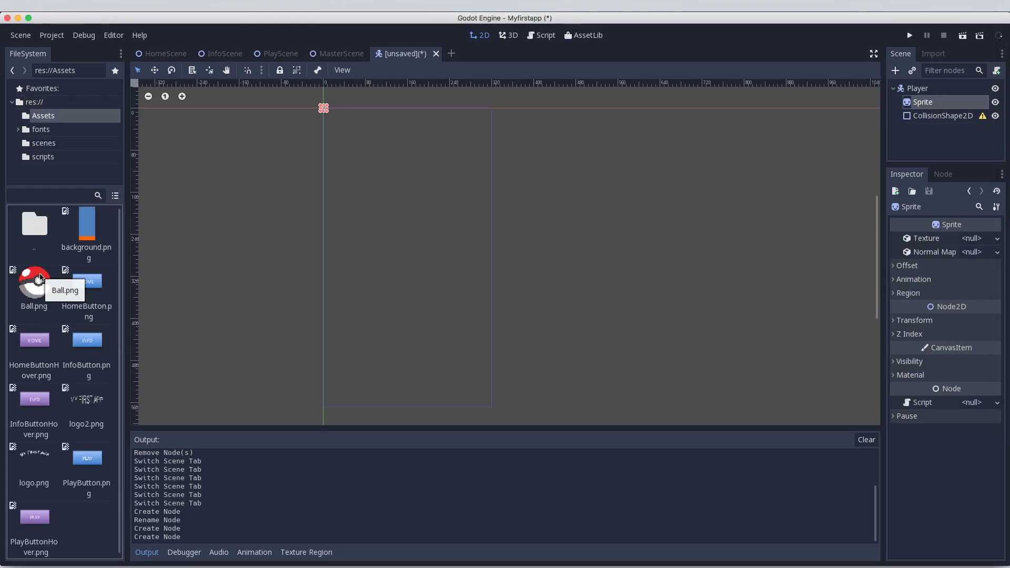
{"action": "left_click", "coordinate": [28, 285]}
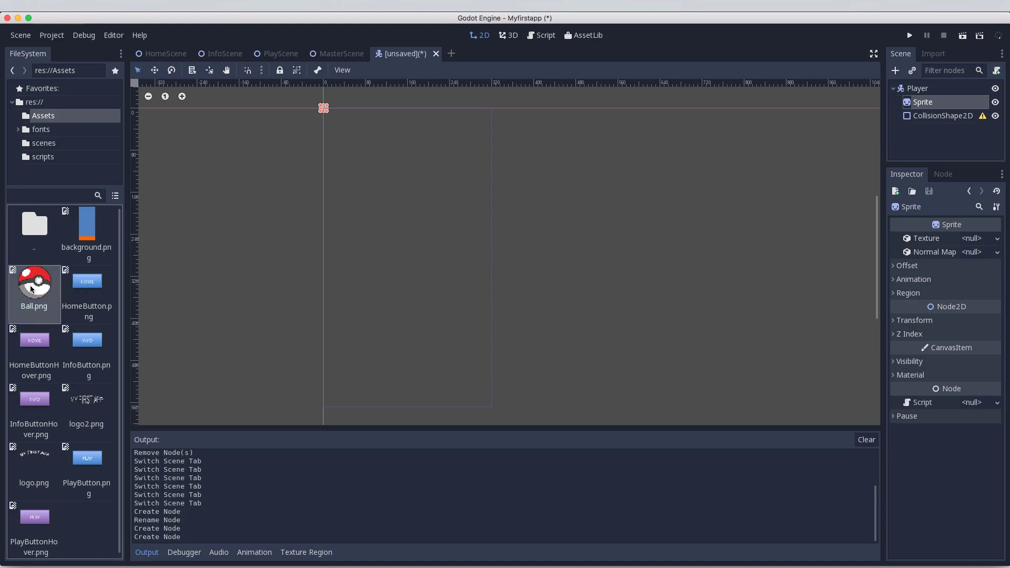
{"action": "left_click_drag", "start_coordinate": [31, 288], "coordinate": [973, 240]}
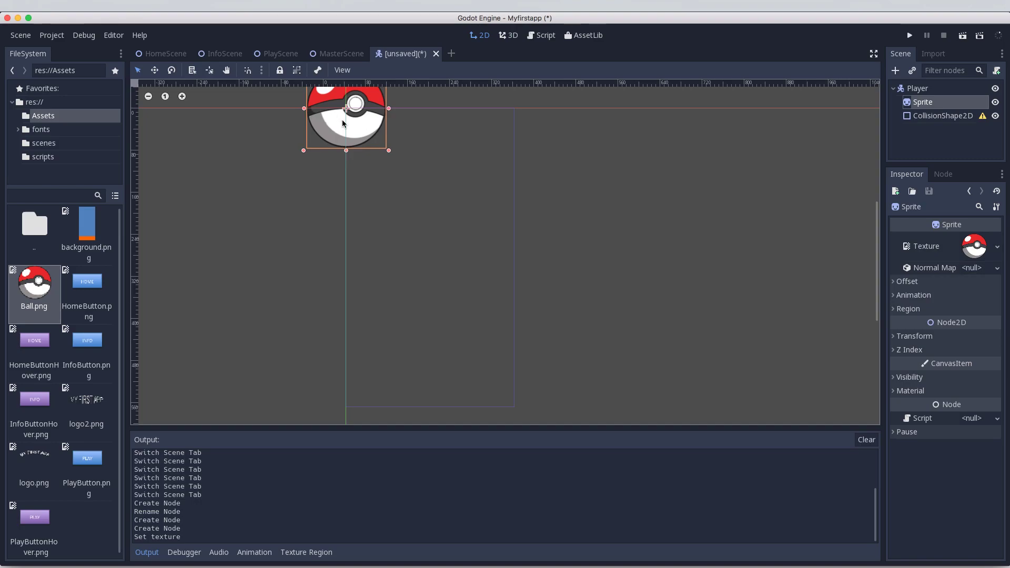
Inspect Player, Sprite and CollisionShape2D, ending with the Sprite's properties shown.
{"action": "left_click", "coordinate": [925, 90]}
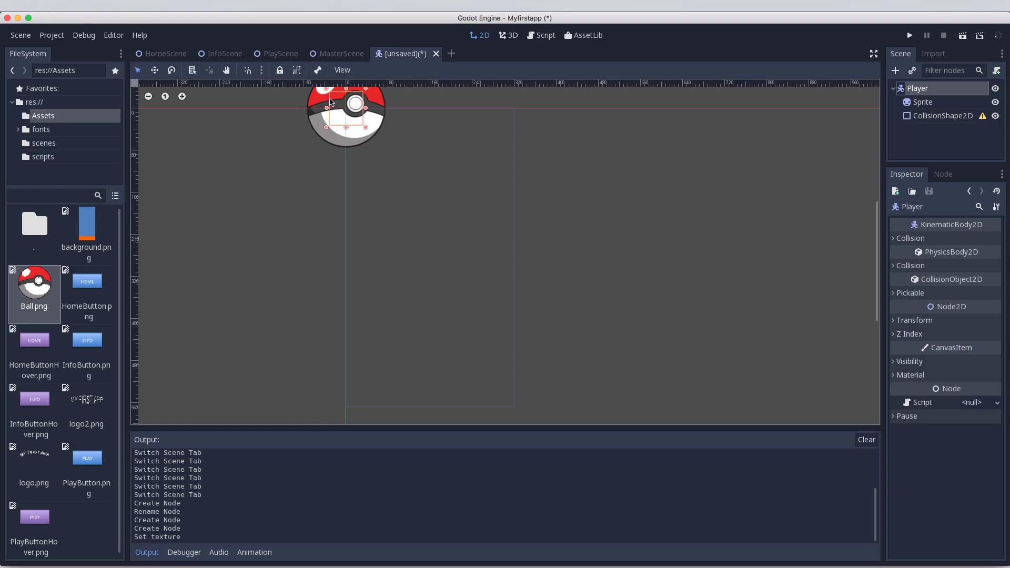
{"action": "left_click", "coordinate": [923, 103]}
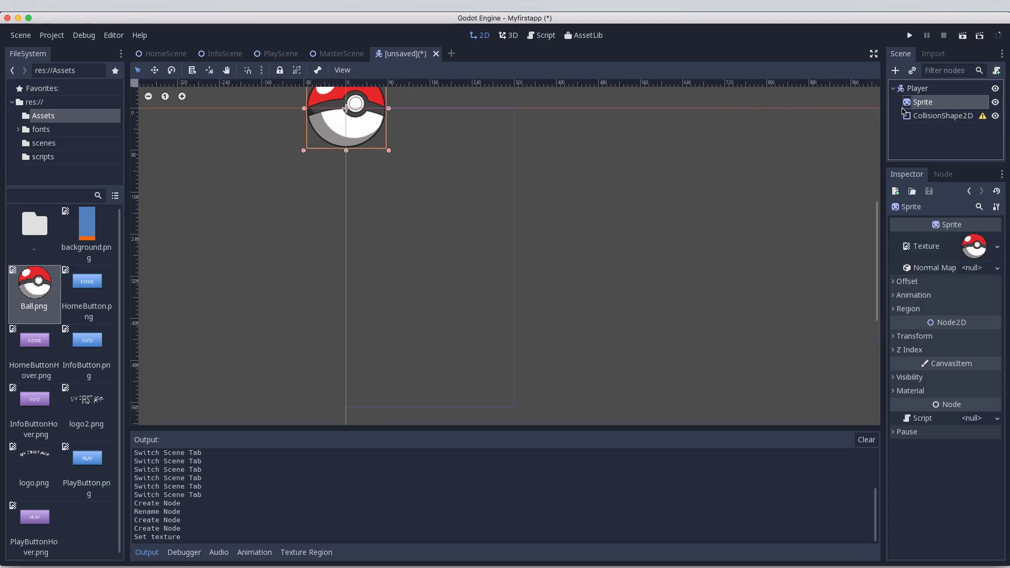
{"action": "left_click", "coordinate": [928, 116]}
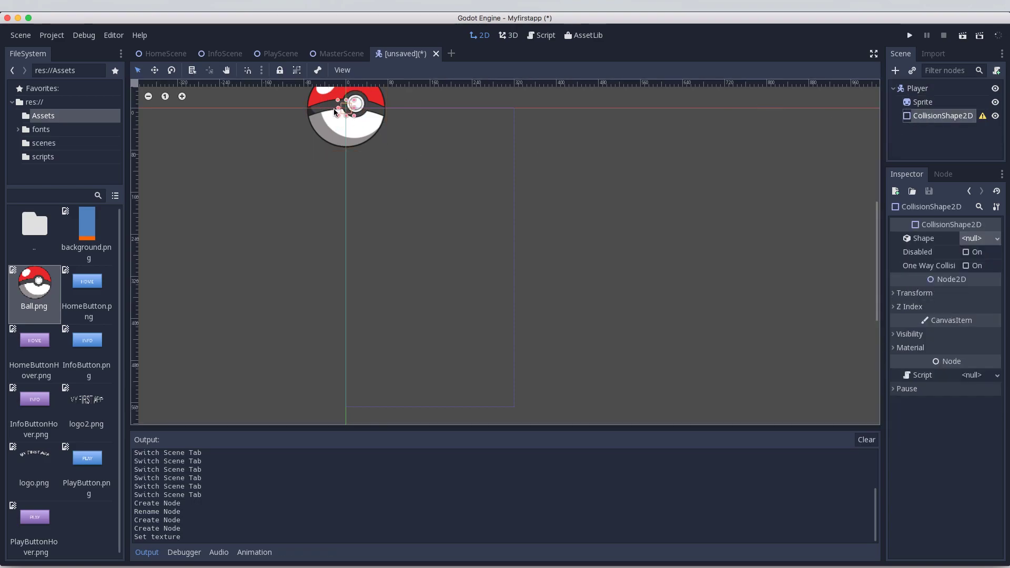
{"action": "left_click", "coordinate": [915, 90]}
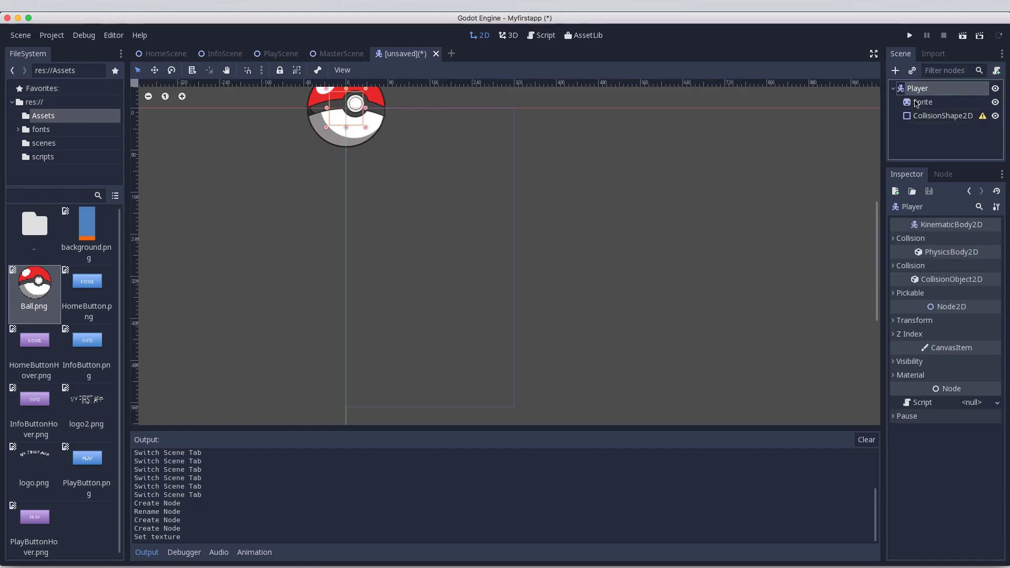
{"action": "left_click", "coordinate": [918, 103]}
{"action": "left_click", "coordinate": [921, 115]}
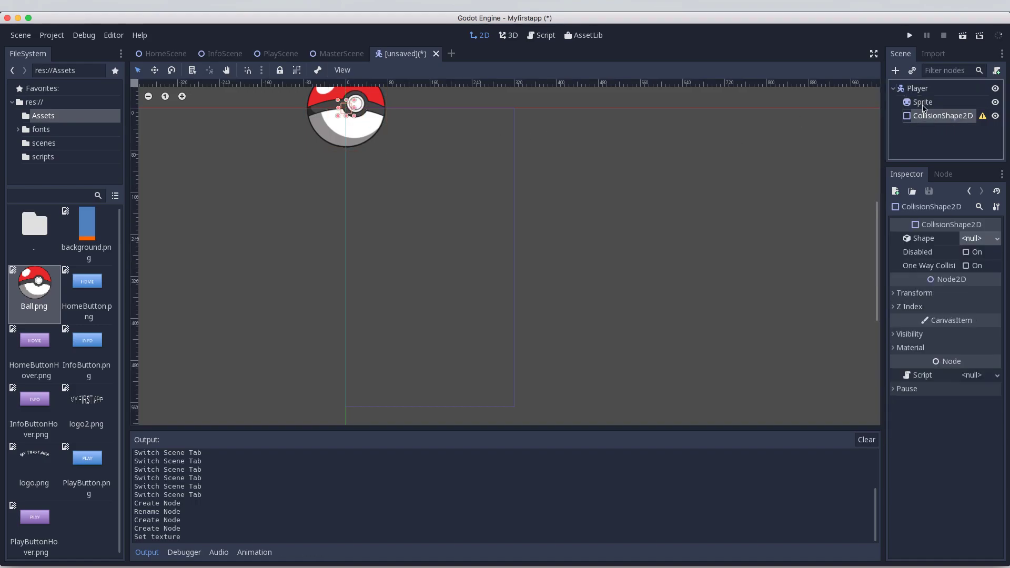
{"action": "left_click", "coordinate": [923, 103]}
{"action": "left_click", "coordinate": [920, 93]}
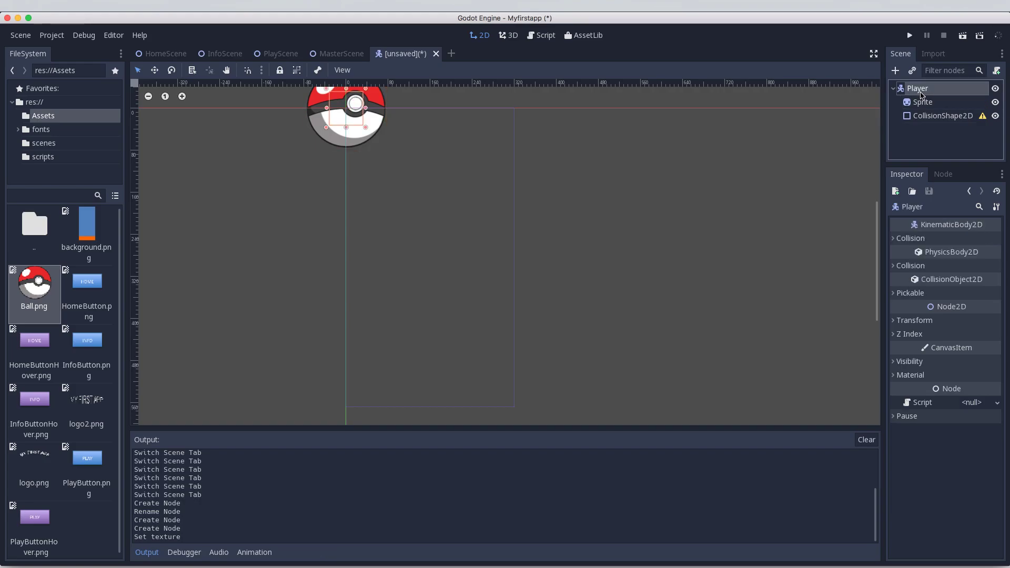
{"action": "left_click", "coordinate": [923, 103]}
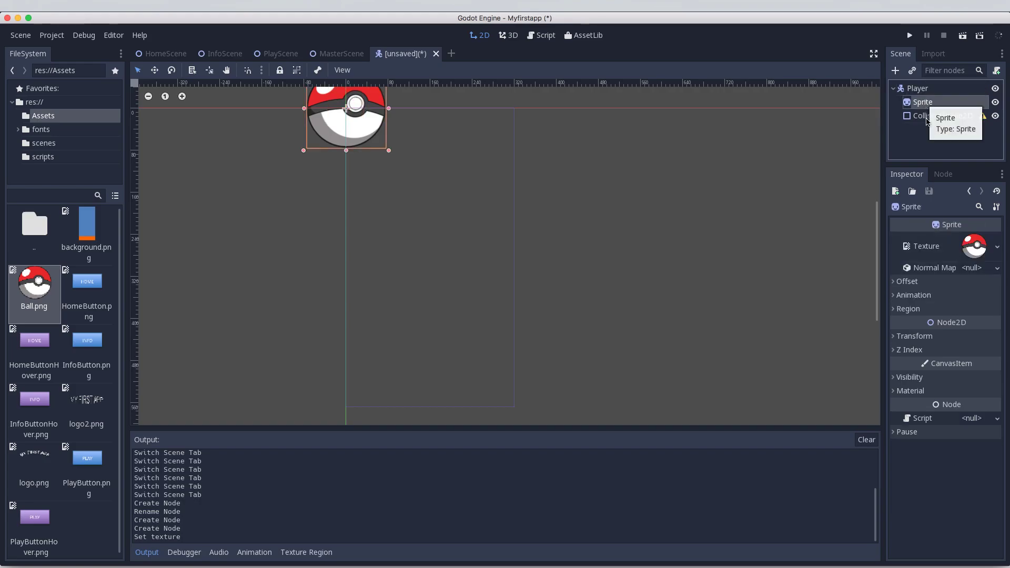
Set the Sprite's Transform scale to 0.4 on both x and y.
{"action": "left_click", "coordinate": [894, 338]}
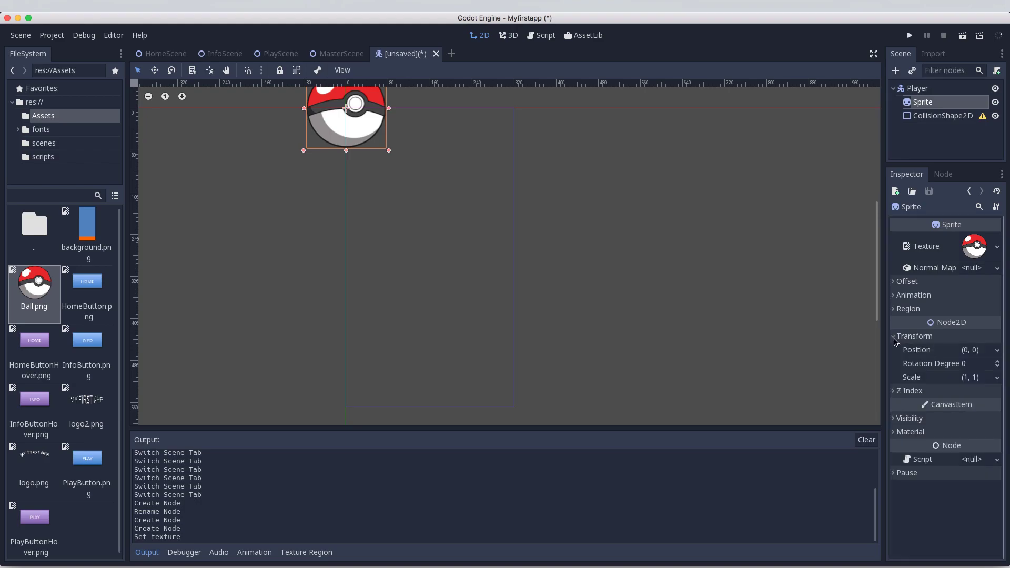
{"action": "left_click", "coordinate": [971, 377]}
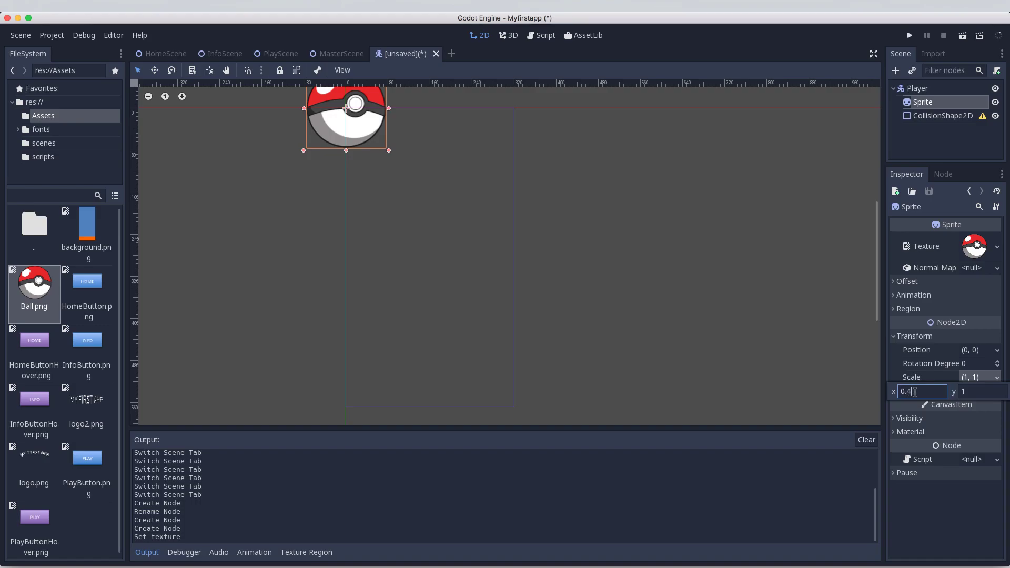
{"action": "left_click", "coordinate": [971, 390]}
{"action": "key", "text": "Return"}
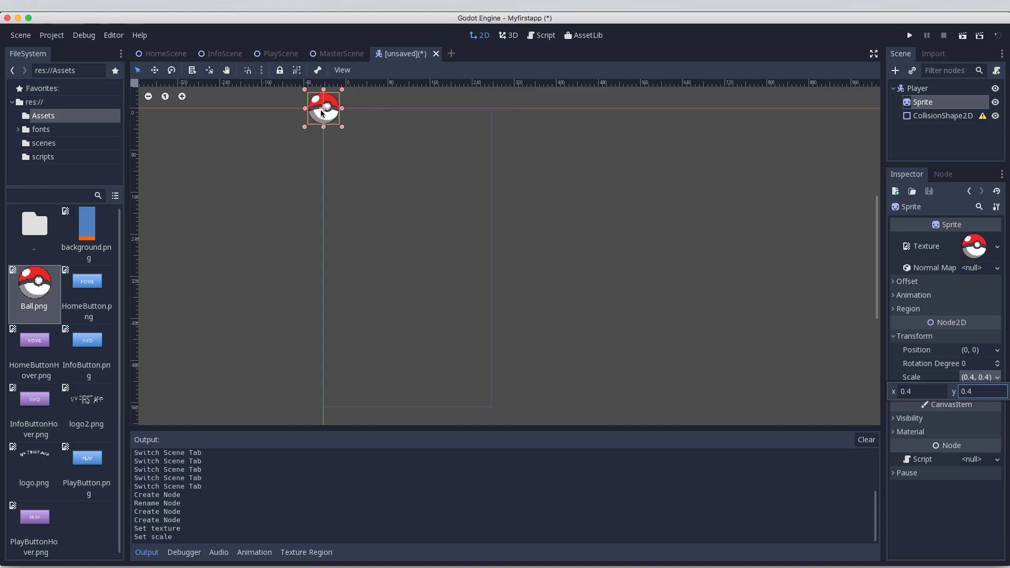
Review the Player and Sprite properties, then select the CollisionShape2D node.
{"action": "left_click", "coordinate": [924, 96]}
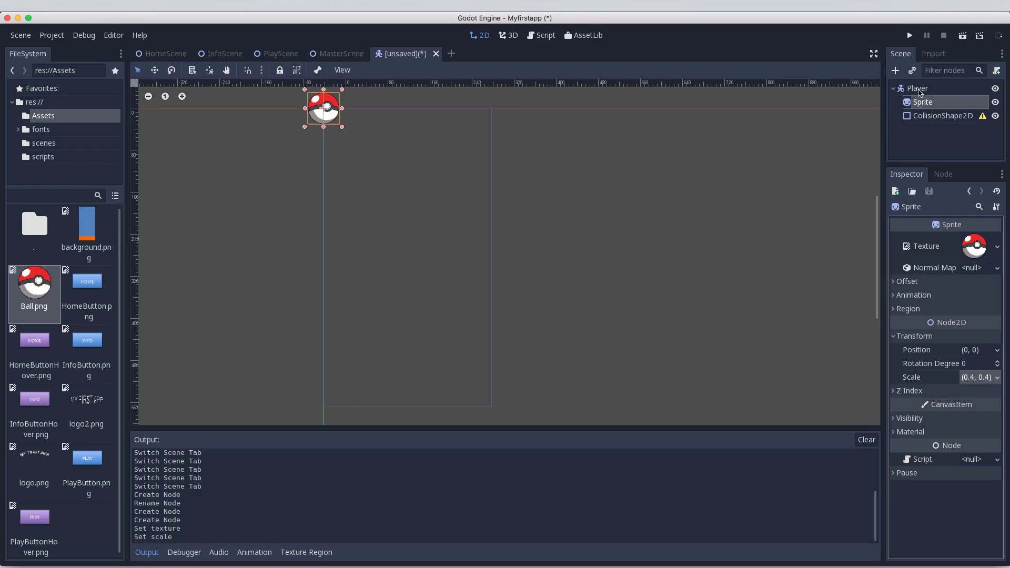
{"action": "left_click", "coordinate": [924, 93]}
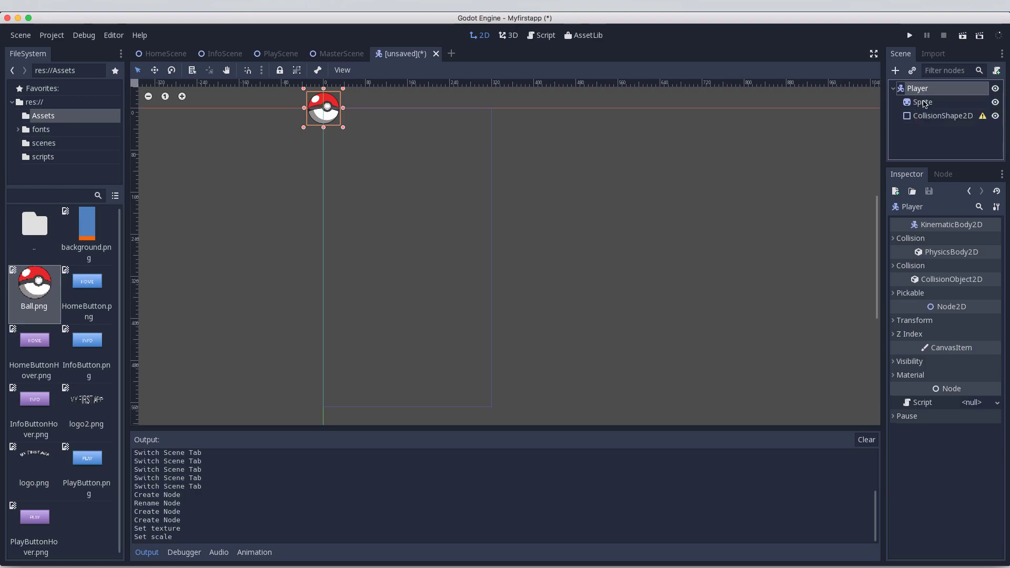
{"action": "left_click", "coordinate": [923, 102]}
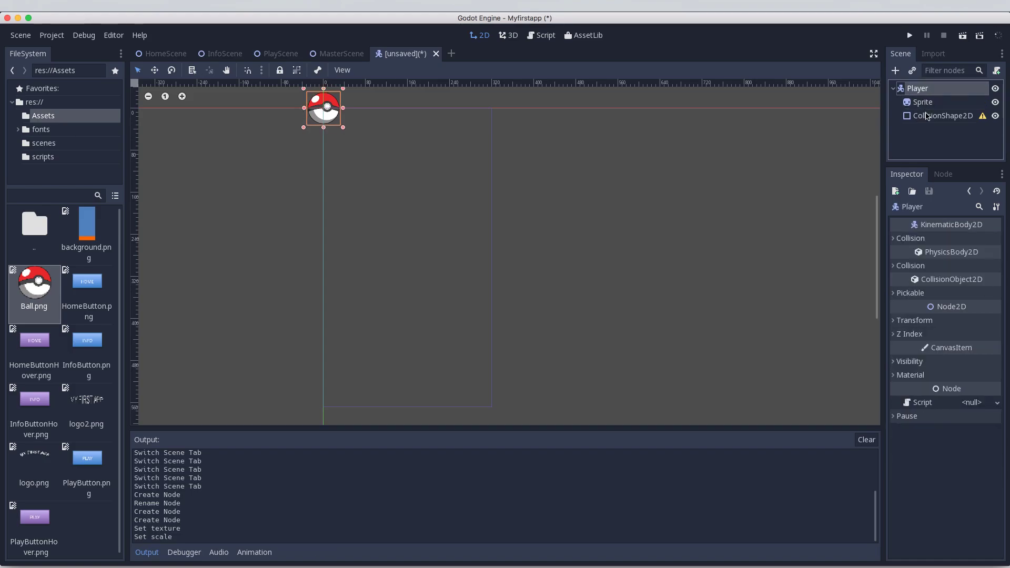
{"action": "left_click", "coordinate": [927, 117]}
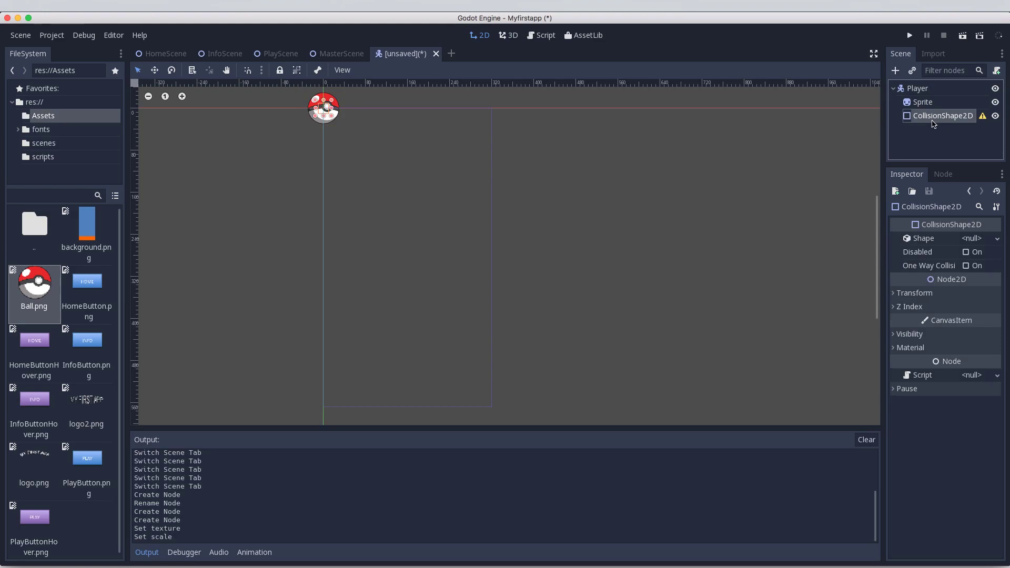
Zoom in on the ball and read the CollisionShape2D's missing-shape warning.
{"action": "left_click", "coordinate": [182, 96]}
{"action": "scroll", "coordinate": [215, 132], "scroll_direction": "up", "scroll_amount": 10}
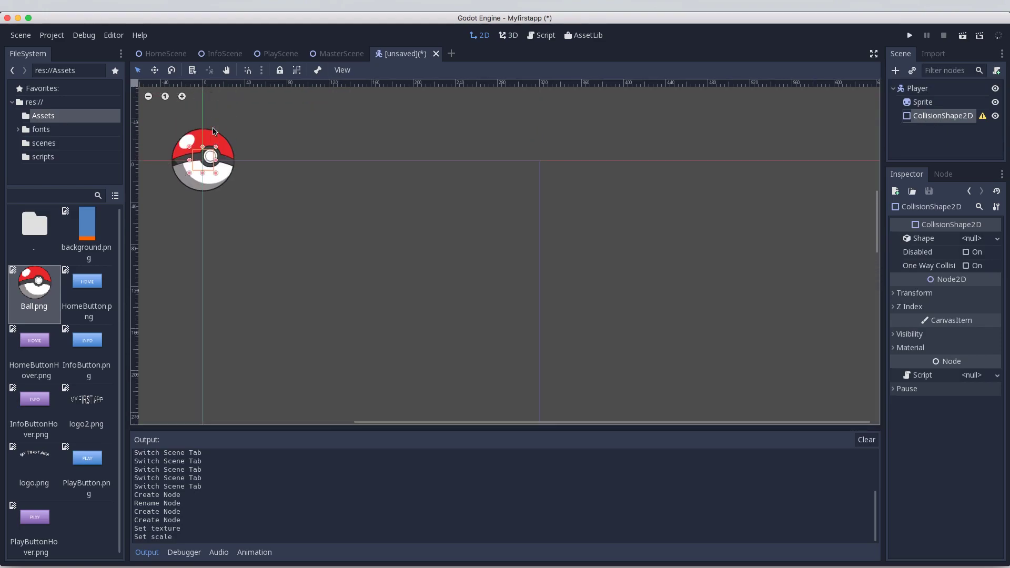
{"action": "left_click", "coordinate": [182, 96]}
{"action": "scroll", "coordinate": [343, 199], "scroll_direction": "up", "scroll_amount": 5}
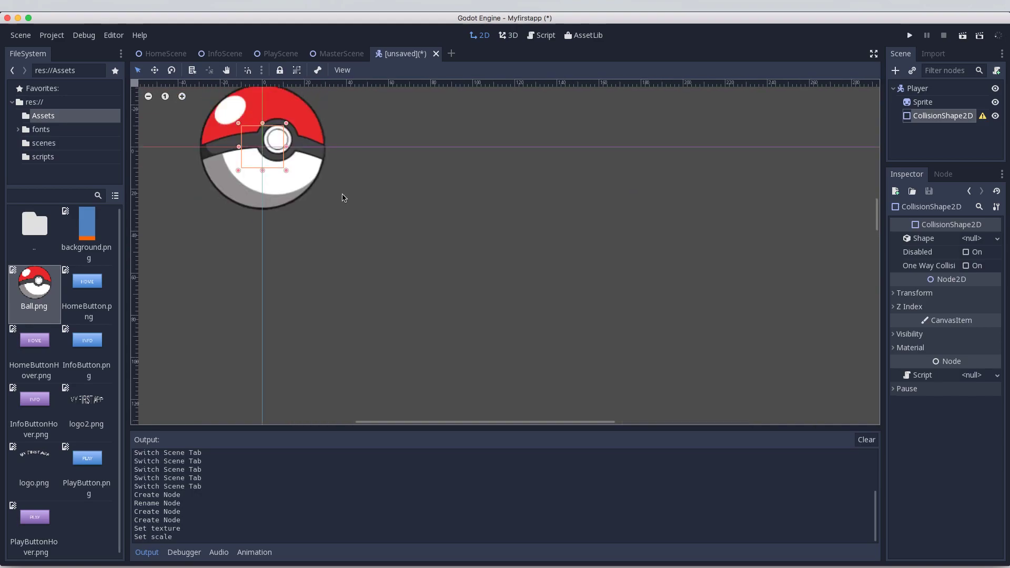
{"action": "scroll", "coordinate": [345, 197], "scroll_direction": "left", "scroll_amount": 3}
{"action": "scroll", "coordinate": [345, 197], "scroll_direction": "left", "scroll_amount": 3}
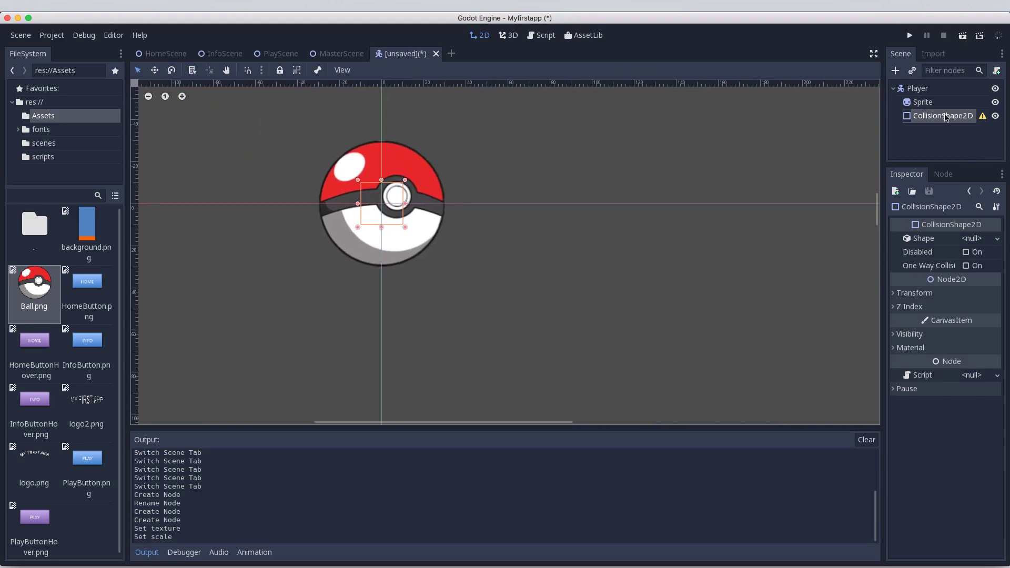
{"action": "left_click", "coordinate": [981, 117]}
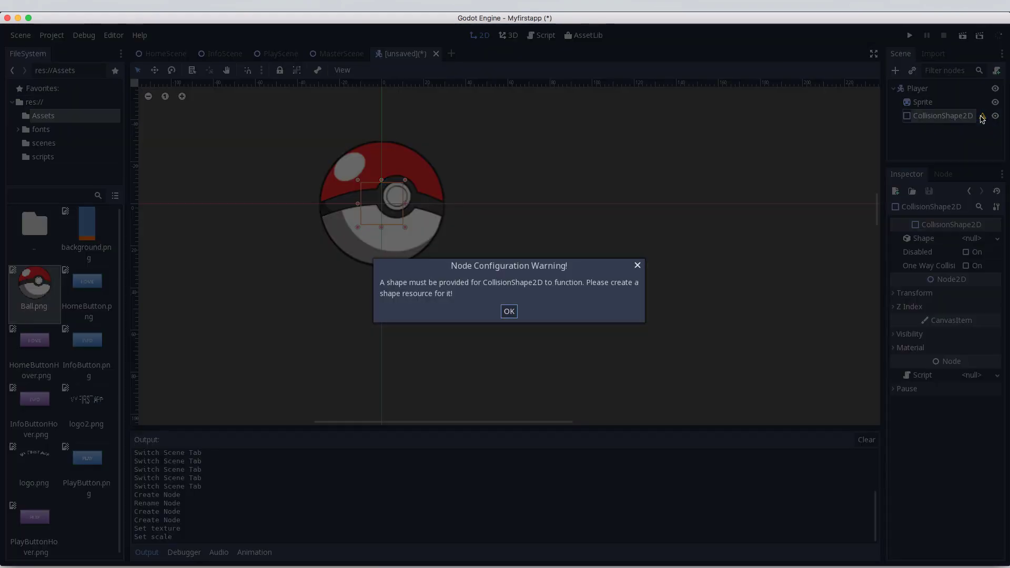
{"action": "left_click", "coordinate": [637, 265]}
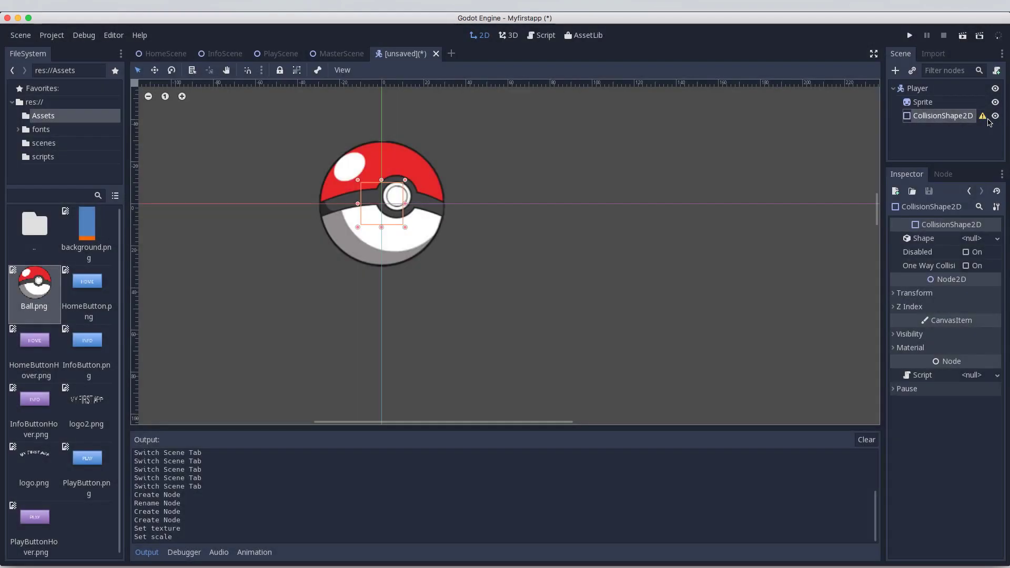
Assign a New CircleShape2D as the CollisionShape2D's Shape.
{"action": "mouse_move", "coordinate": [982, 119]}
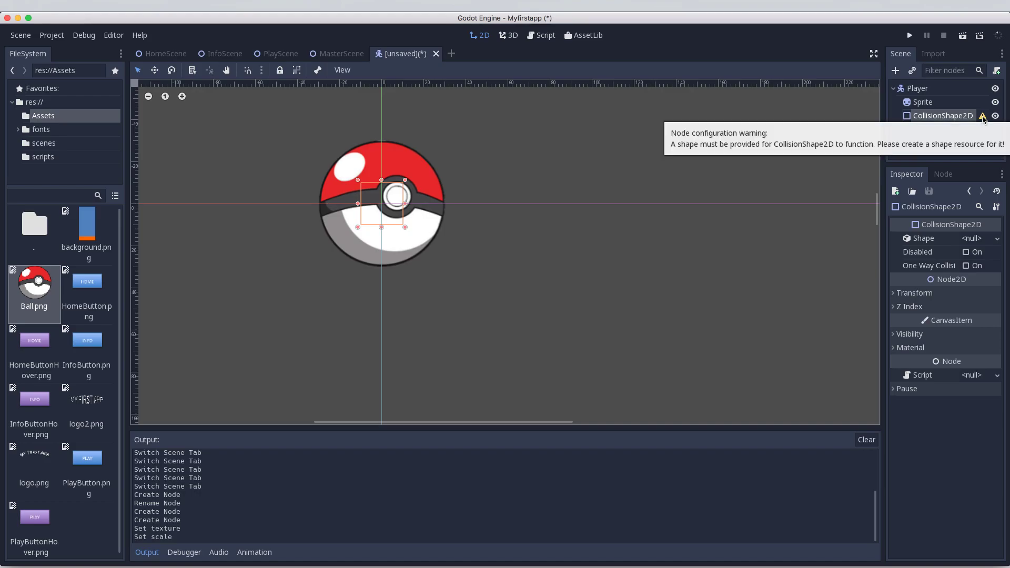
{"action": "left_click", "coordinate": [954, 120]}
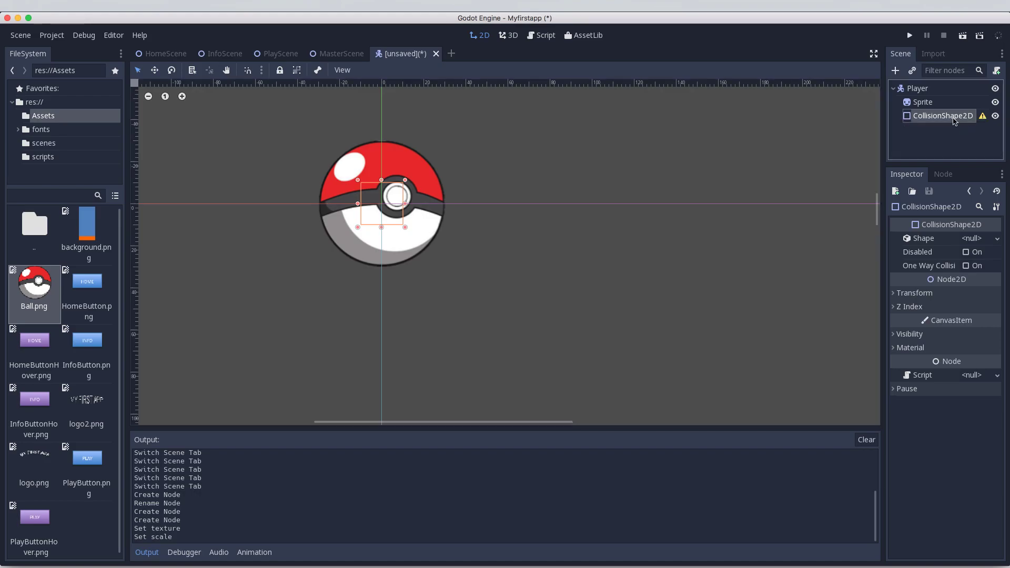
{"action": "left_click", "coordinate": [997, 240]}
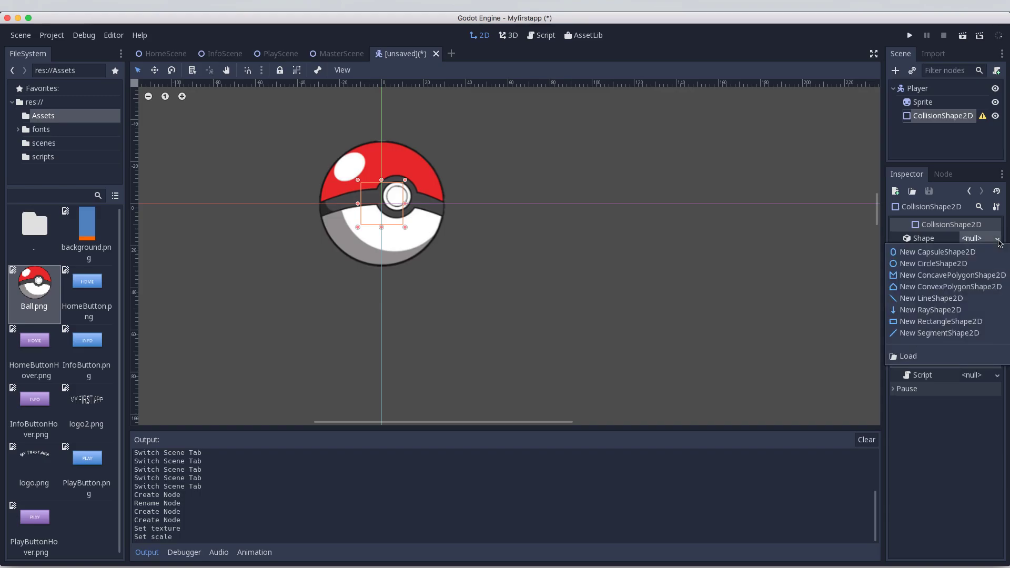
{"action": "left_click", "coordinate": [926, 263]}
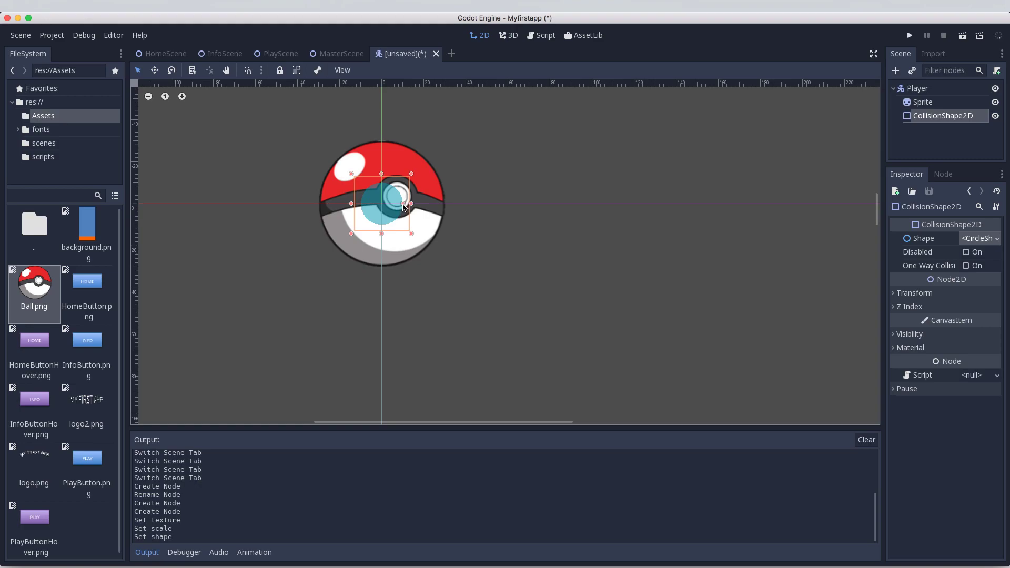
Enlarge the collision circle's radius to cover the whole ball, then reselect Player.
{"action": "left_click_drag", "start_coordinate": [403, 206], "coordinate": [446, 209]}
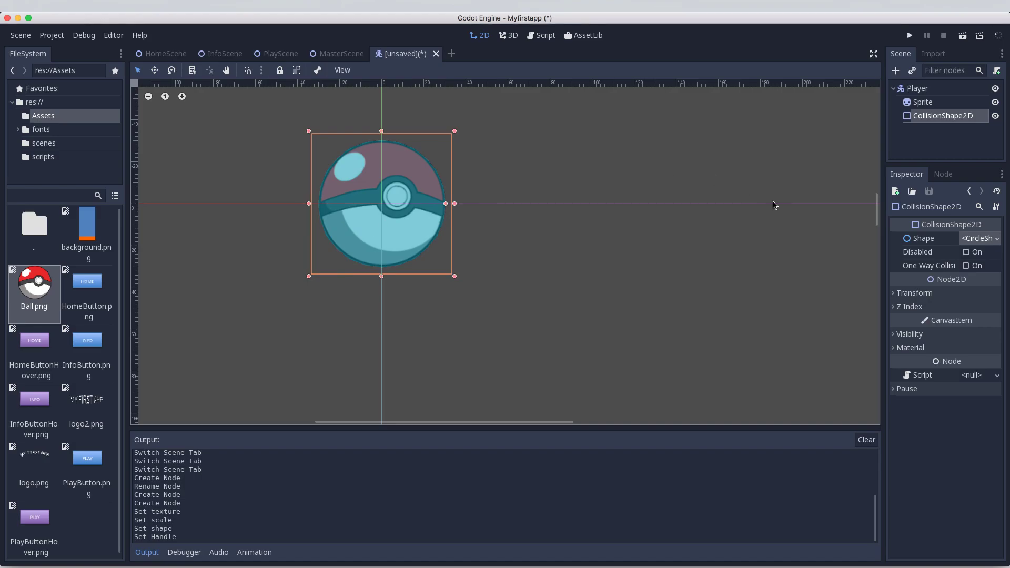
{"action": "left_click", "coordinate": [922, 102]}
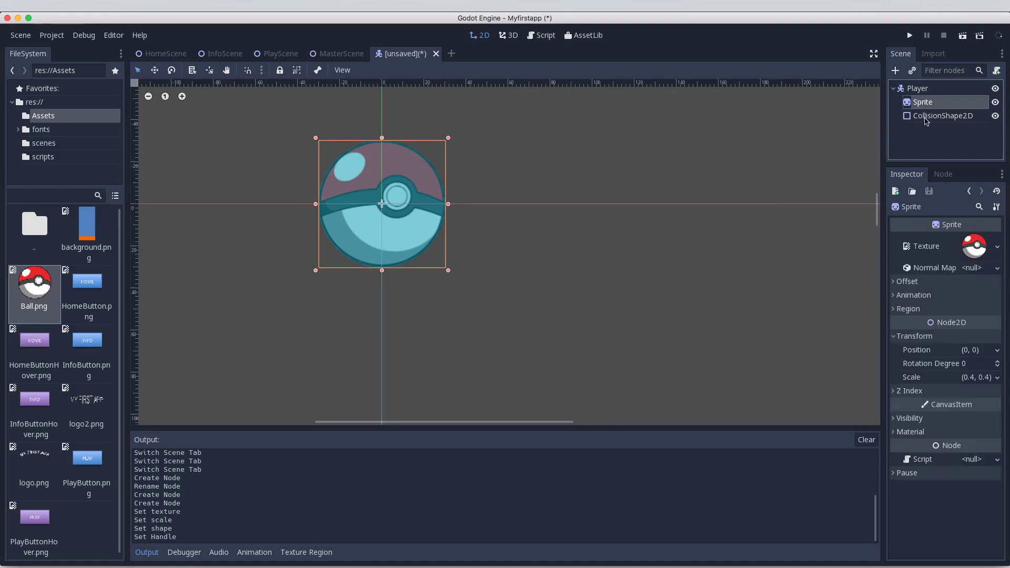
{"action": "left_click", "coordinate": [926, 116]}
{"action": "left_click", "coordinate": [924, 89]}
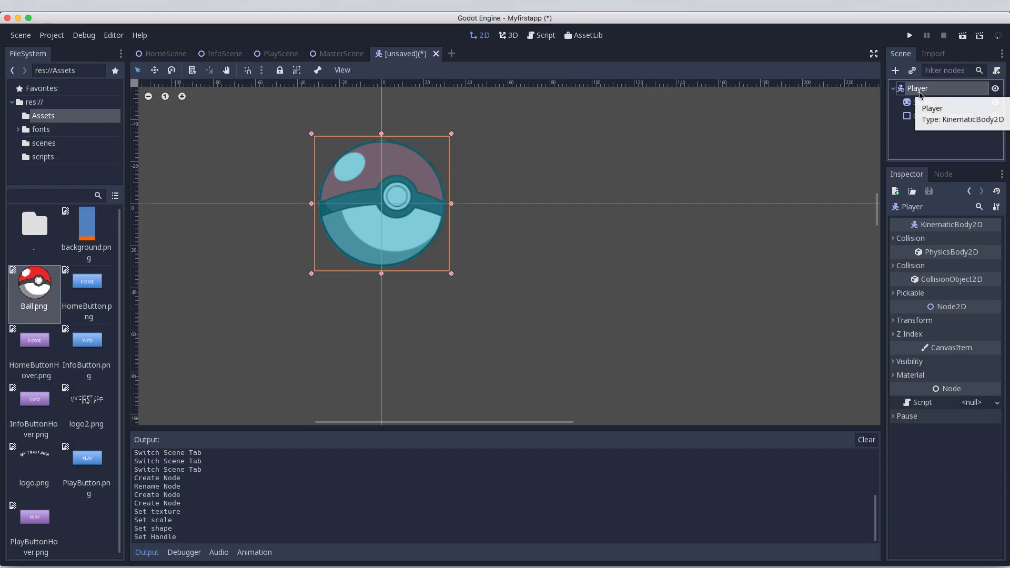
Make Player's child nodes unselectable with the toolbar button, then deselect Player.
{"action": "left_click", "coordinate": [297, 70]}
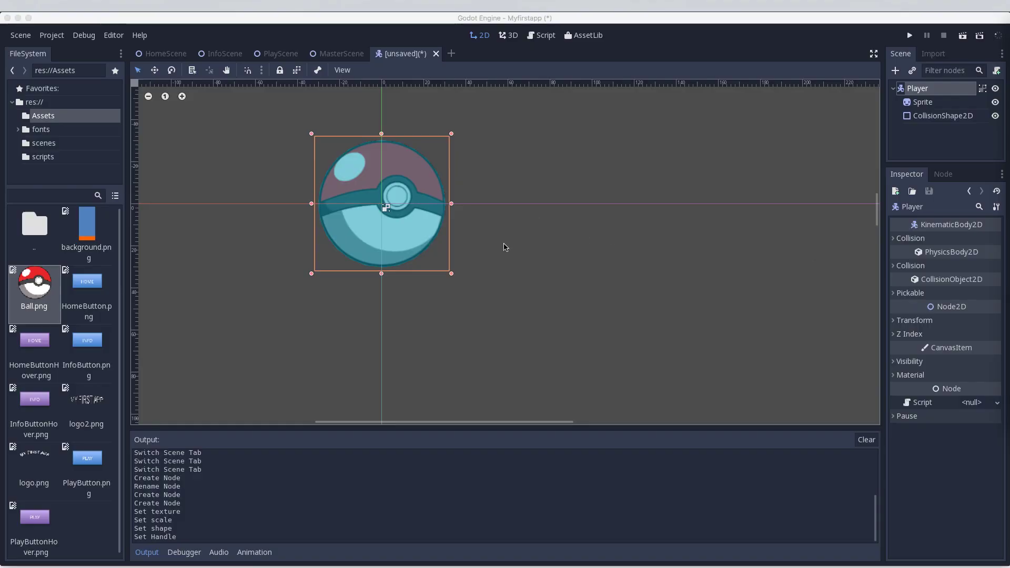
{"action": "scroll", "coordinate": [498, 241], "scroll_direction": "up", "scroll_amount": 3}
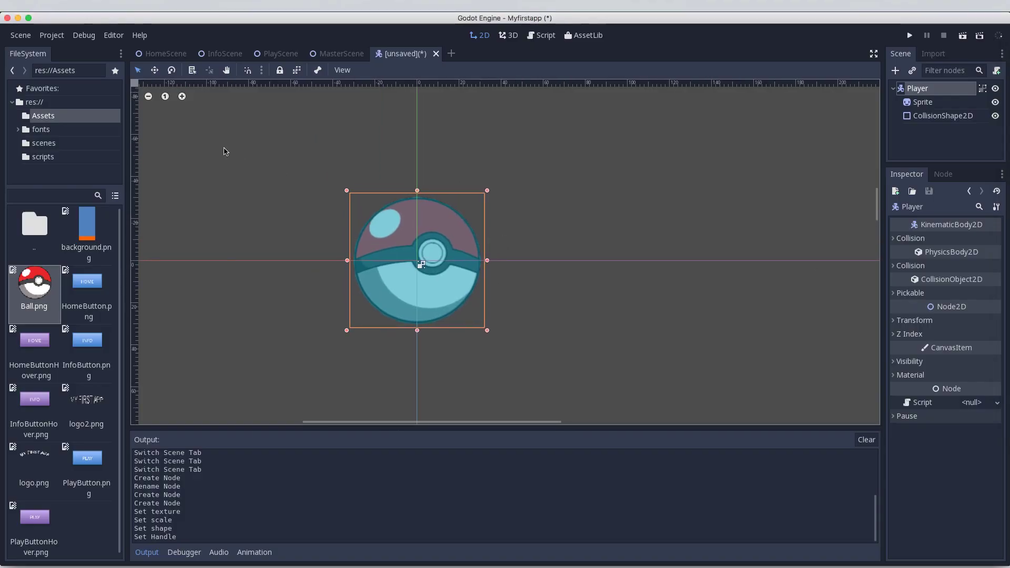
{"action": "scroll", "coordinate": [229, 142], "scroll_direction": "down", "scroll_amount": 6}
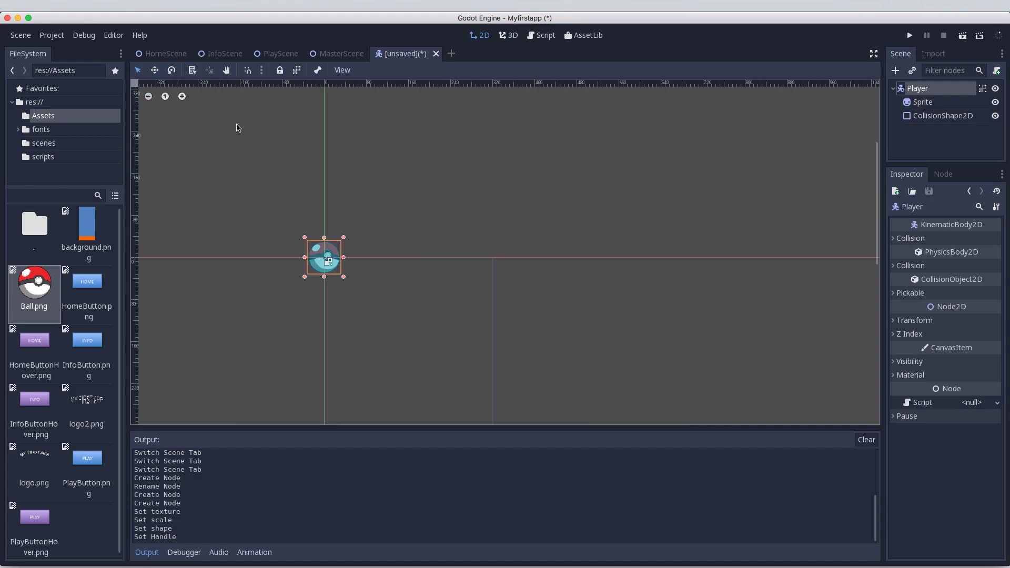
{"action": "left_click", "coordinate": [397, 186]}
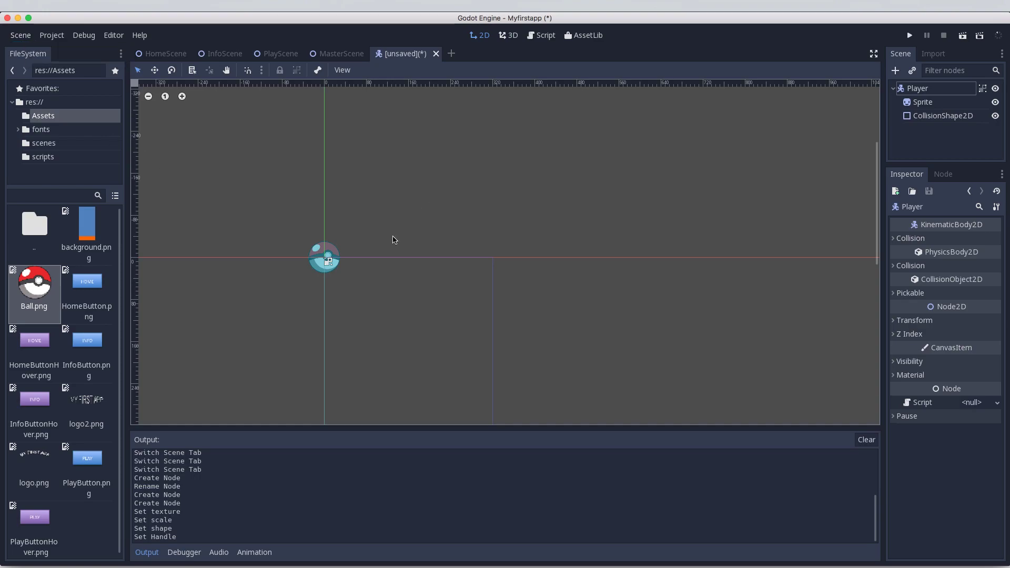
Try Save All Scenes from the Scene menu.
{"action": "left_click", "coordinate": [20, 35]}
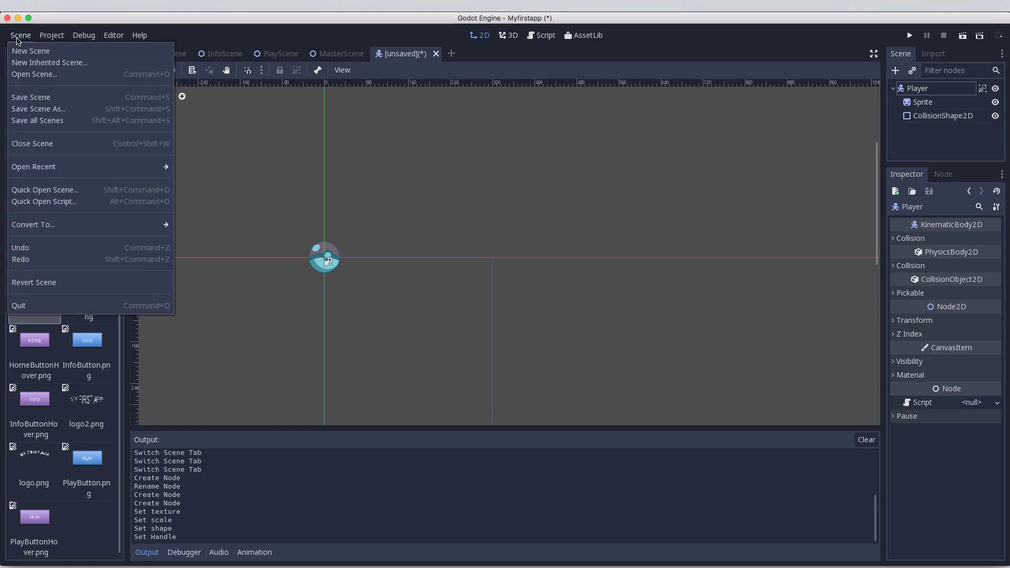
{"action": "left_click", "coordinate": [28, 122]}
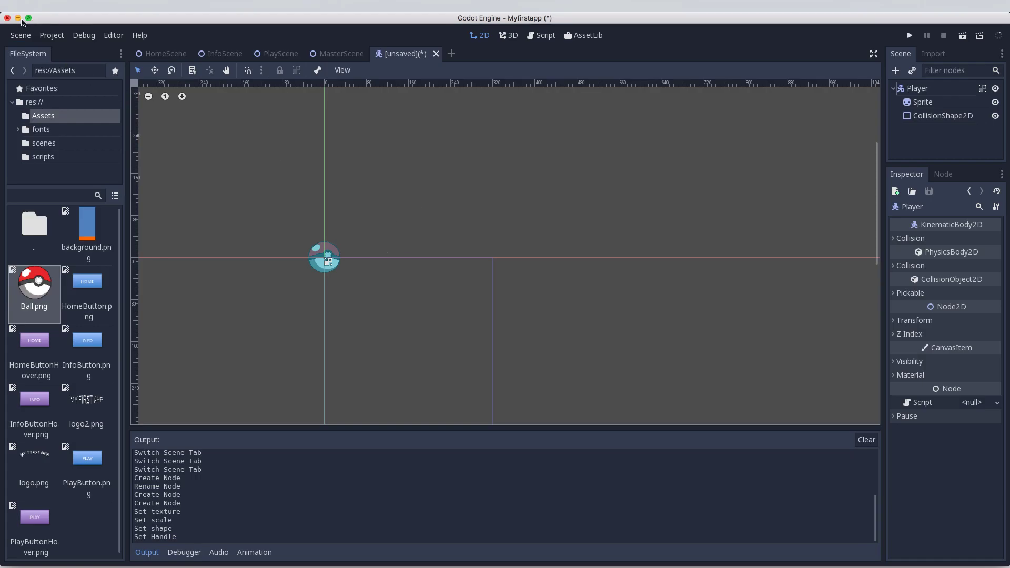
{"action": "left_click", "coordinate": [20, 35]}
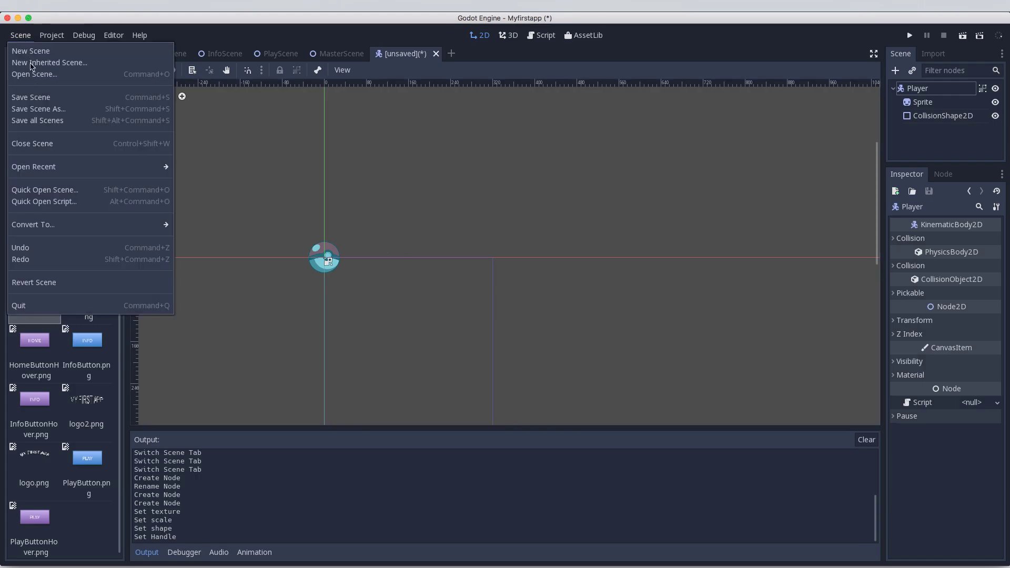
{"action": "left_click", "coordinate": [38, 120]}
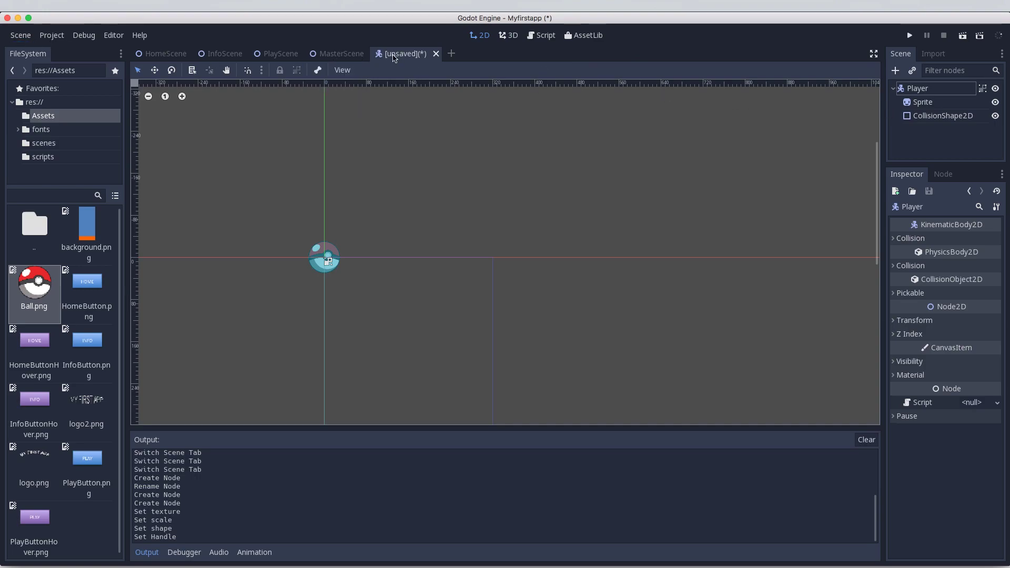
Save the scene as Player.tscn in res://scenes, then save all scenes.
{"action": "left_click", "coordinate": [25, 37]}
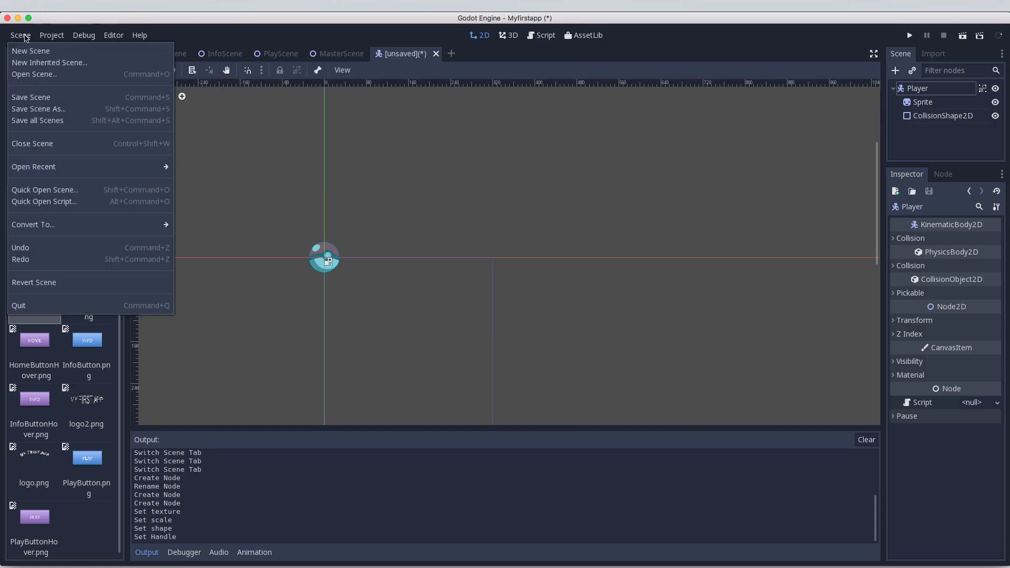
{"action": "left_click", "coordinate": [37, 99]}
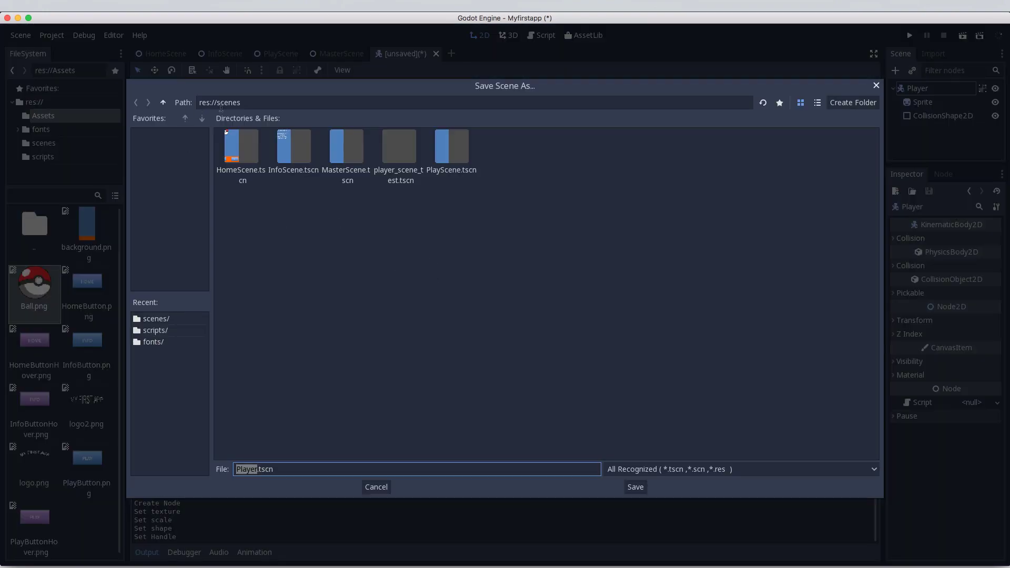
{"action": "left_click", "coordinate": [159, 321]}
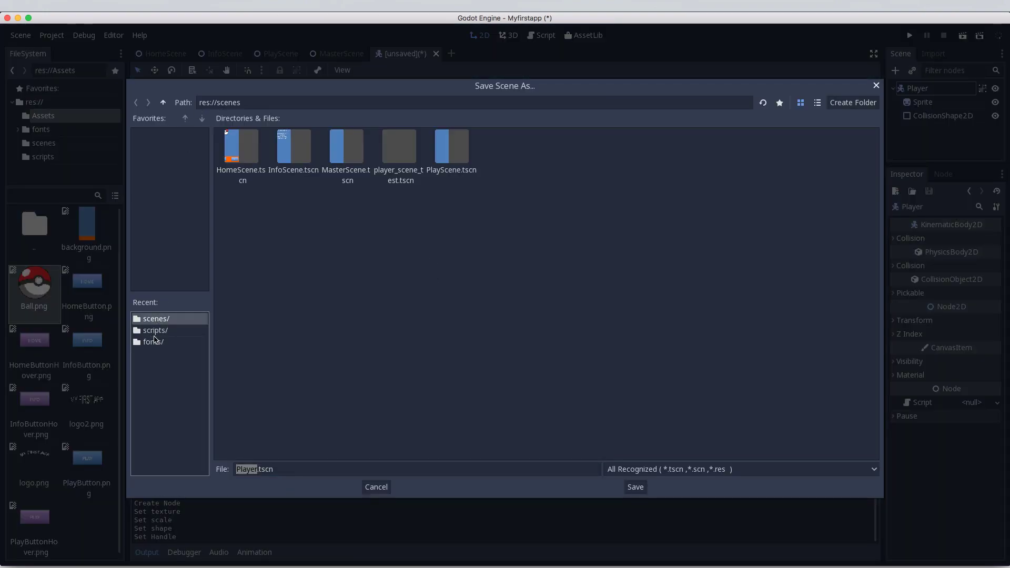
{"action": "left_click", "coordinate": [163, 102]}
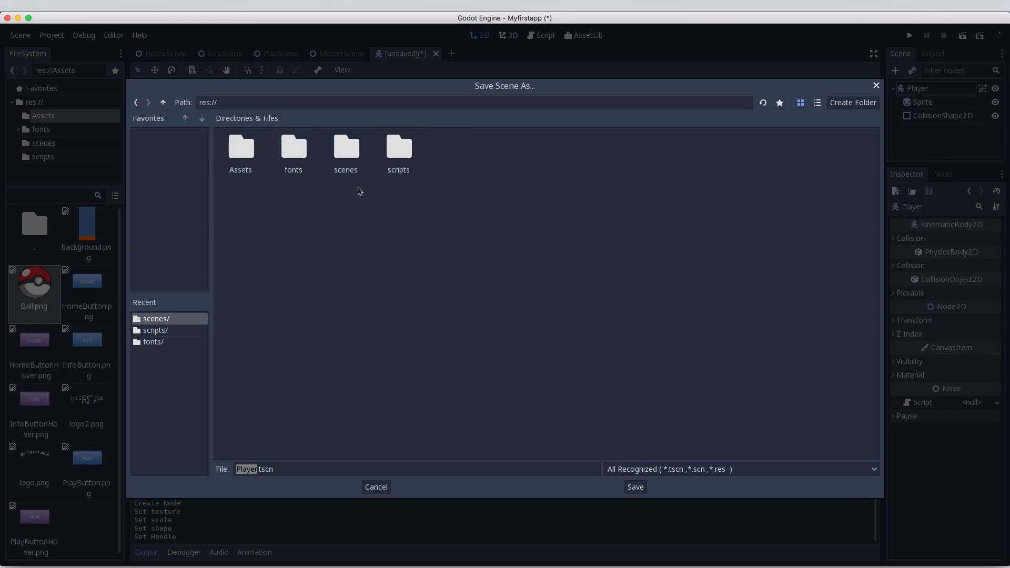
{"action": "double_click", "coordinate": [350, 156]}
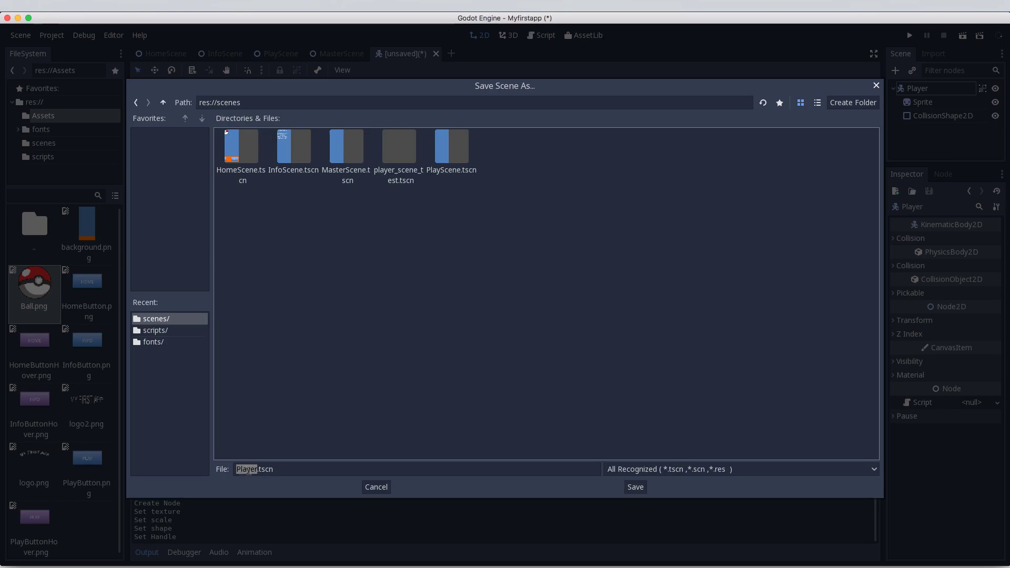
{"action": "left_click", "coordinate": [636, 487]}
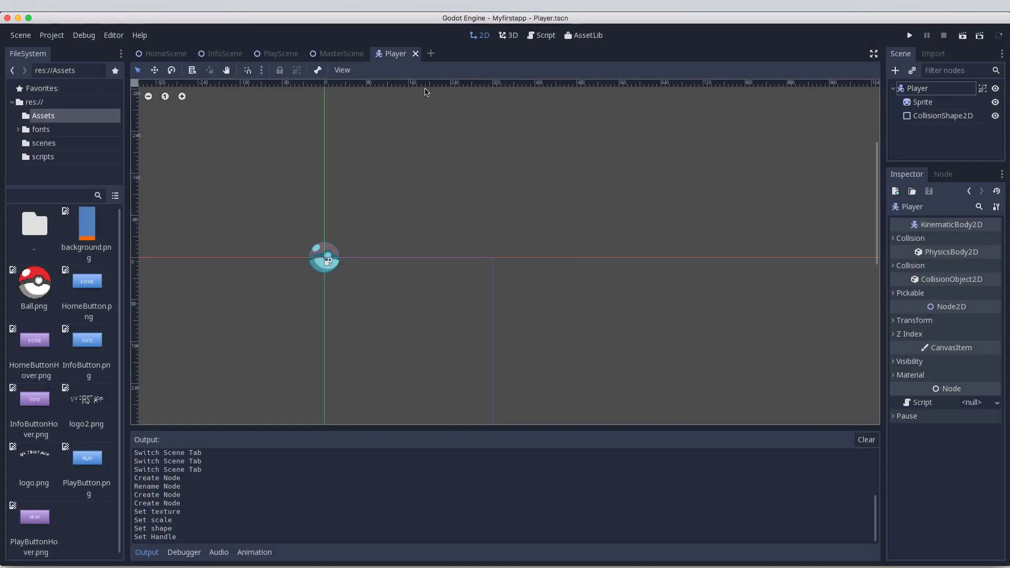
{"action": "left_click", "coordinate": [20, 35]}
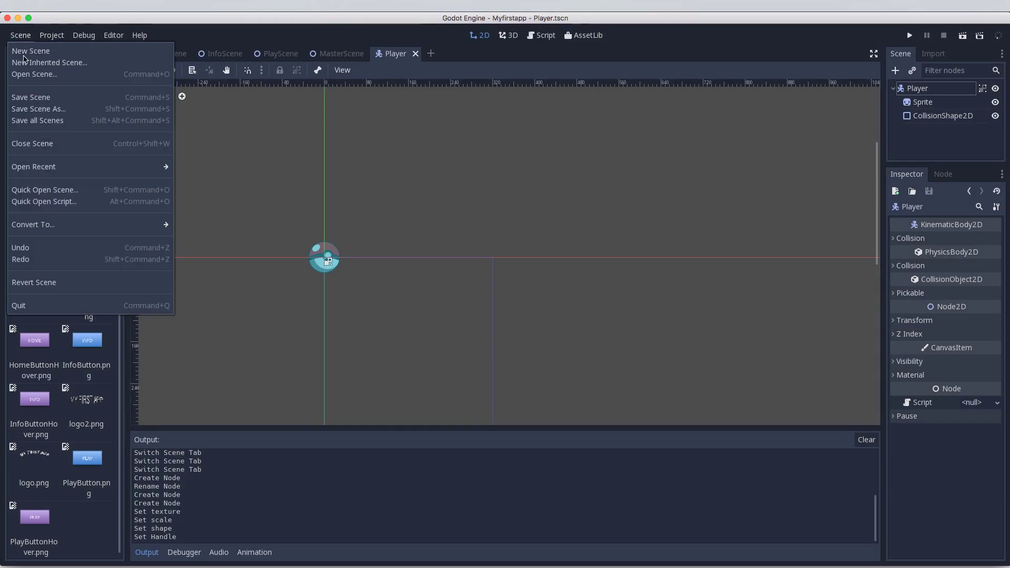
{"action": "left_click", "coordinate": [27, 123]}
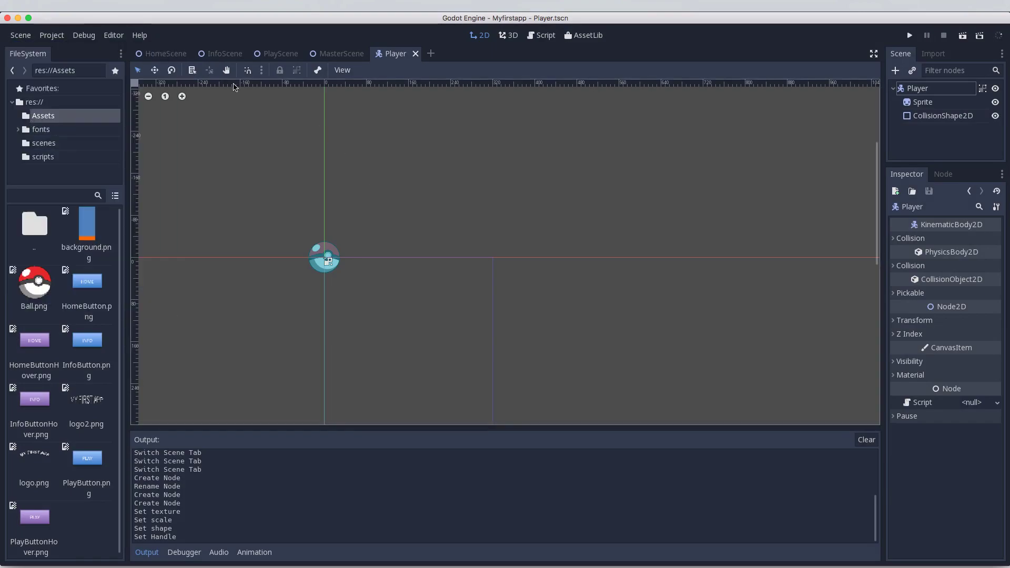
Switch to PlayScene and try instancing Player.tscn, dismissing the no-parent alert.
{"action": "left_click", "coordinate": [269, 55]}
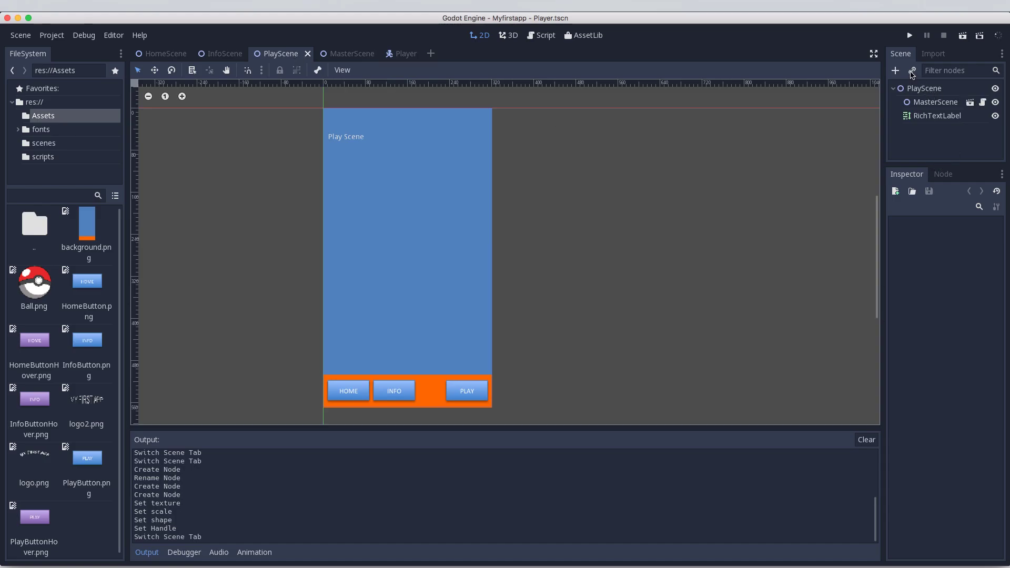
{"action": "left_click", "coordinate": [912, 74]}
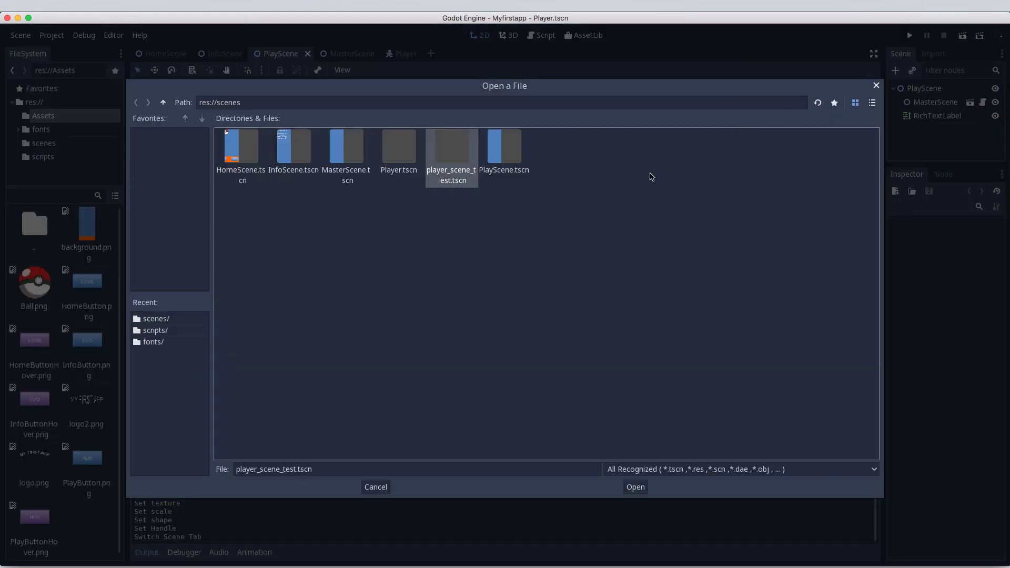
{"action": "left_click", "coordinate": [509, 153]}
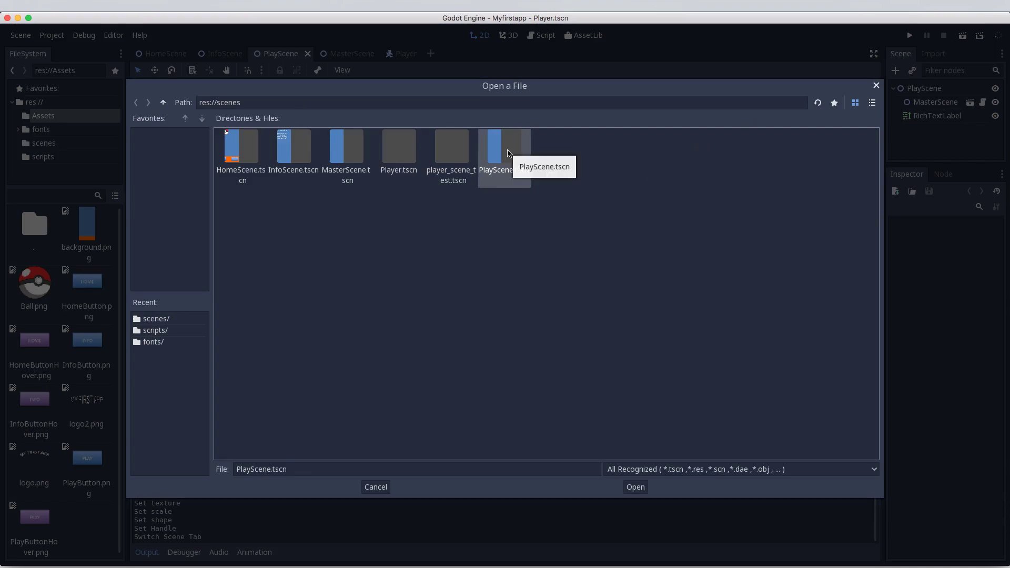
{"action": "left_click", "coordinate": [403, 156]}
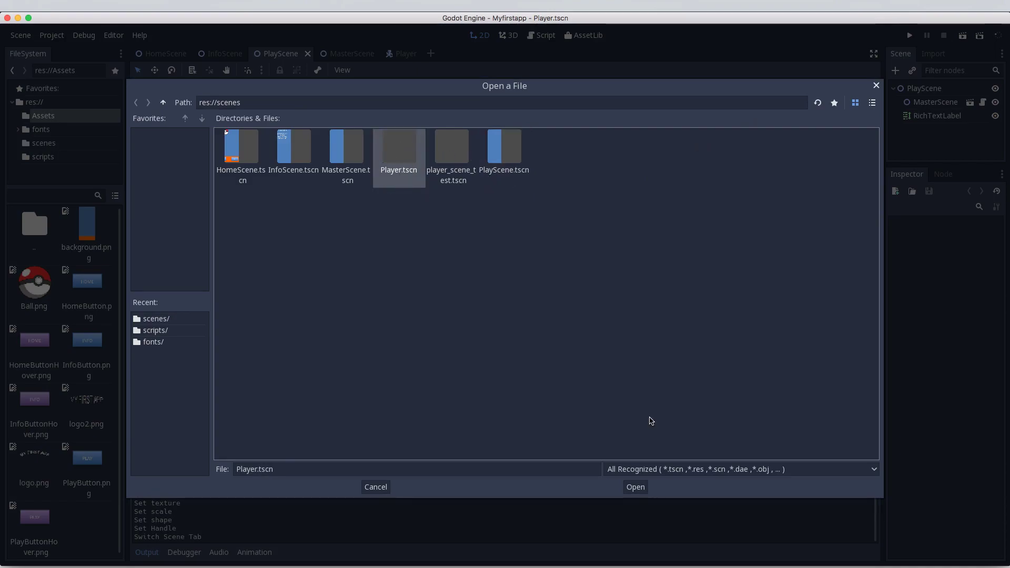
{"action": "left_click", "coordinate": [642, 488]}
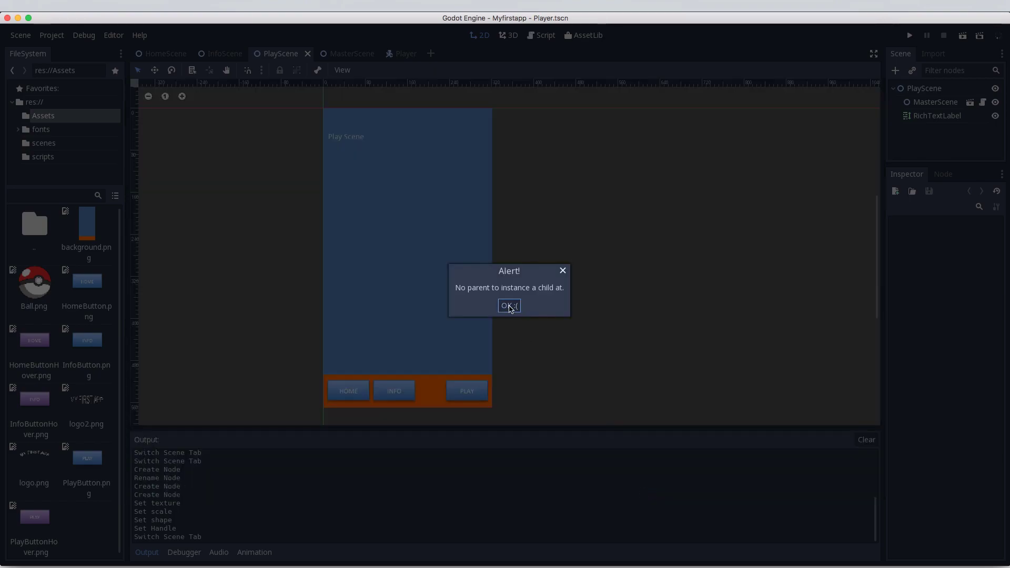
{"action": "left_click", "coordinate": [509, 305]}
Instance Player.tscn as a child of the PlayScene root node.
{"action": "left_click", "coordinate": [924, 91]}
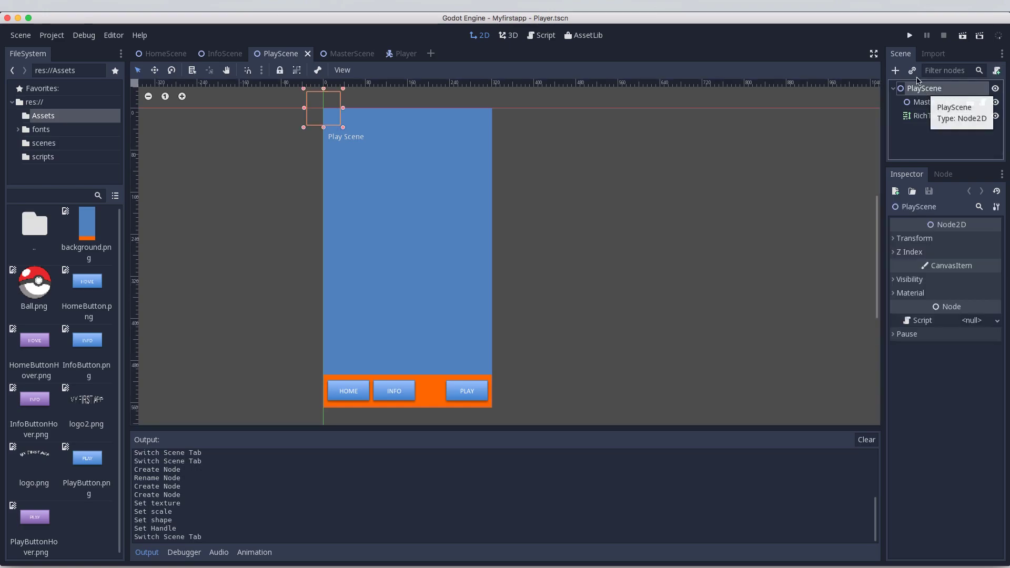
{"action": "left_click", "coordinate": [913, 70]}
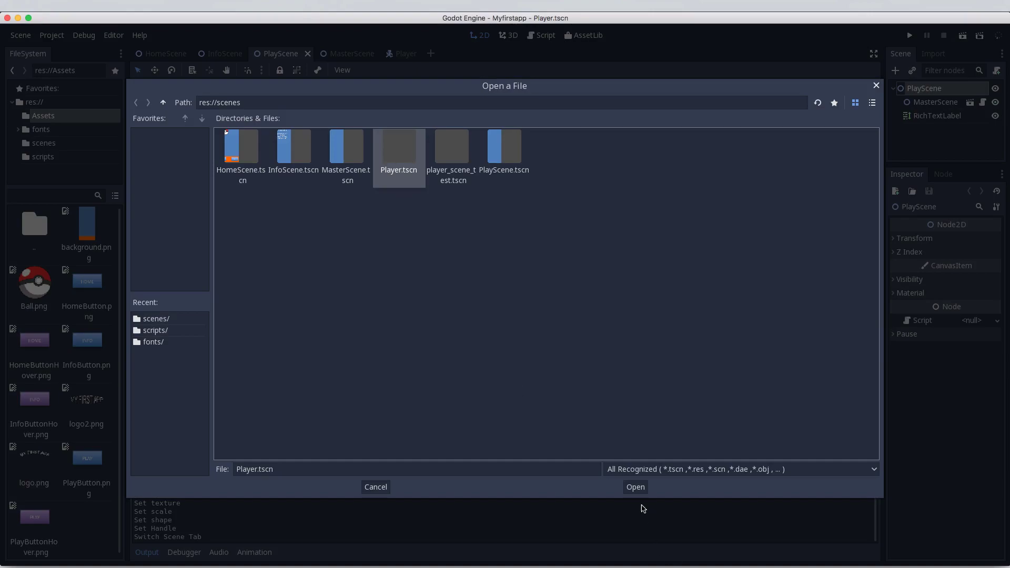
{"action": "left_click", "coordinate": [634, 487]}
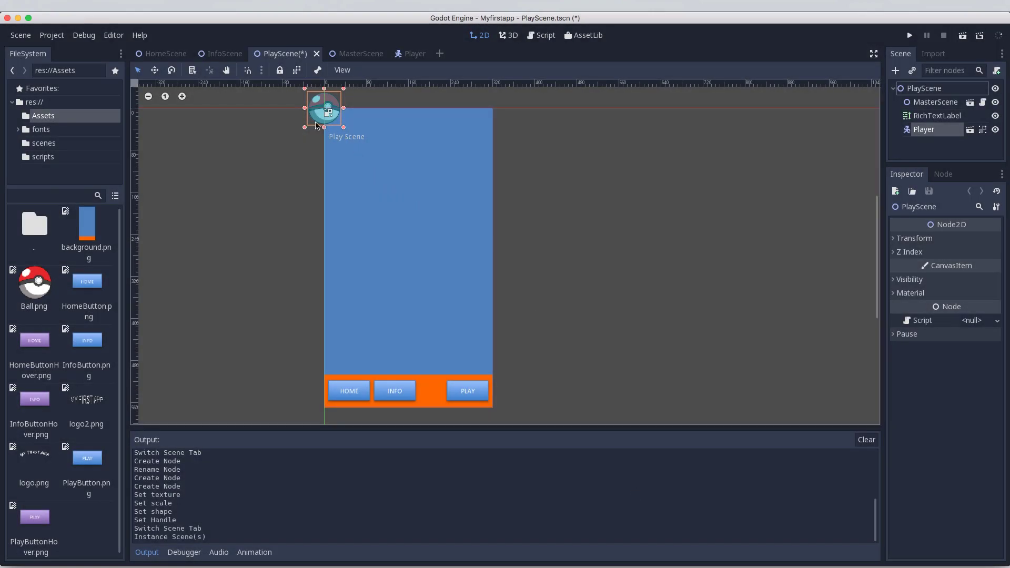
Move the Player ball into the blue play area, save all scenes, and switch to HomeScene.
{"action": "left_click_drag", "start_coordinate": [319, 127], "coordinate": [419, 210]}
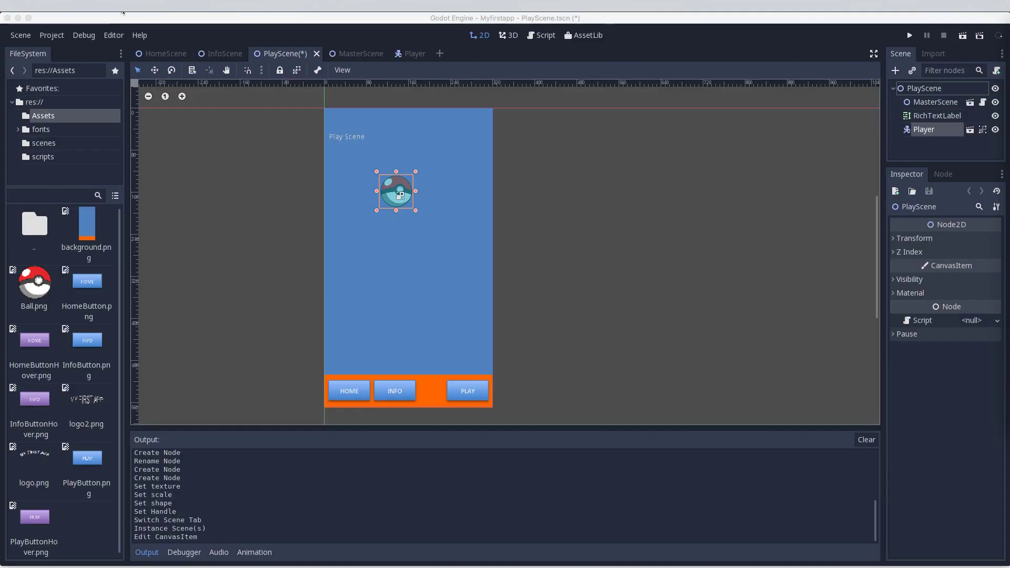
{"action": "left_click", "coordinate": [20, 35]}
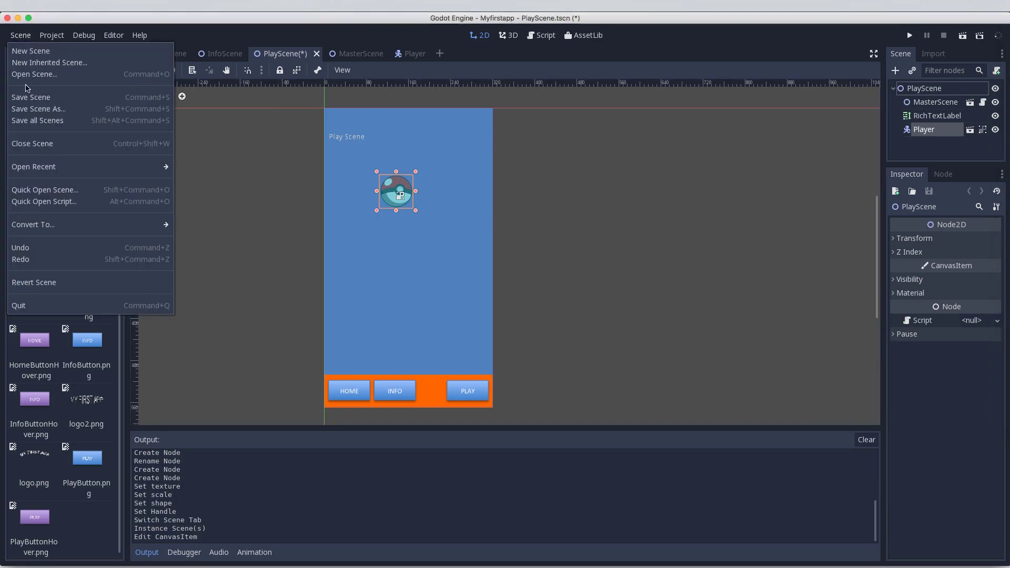
{"action": "left_click", "coordinate": [30, 121]}
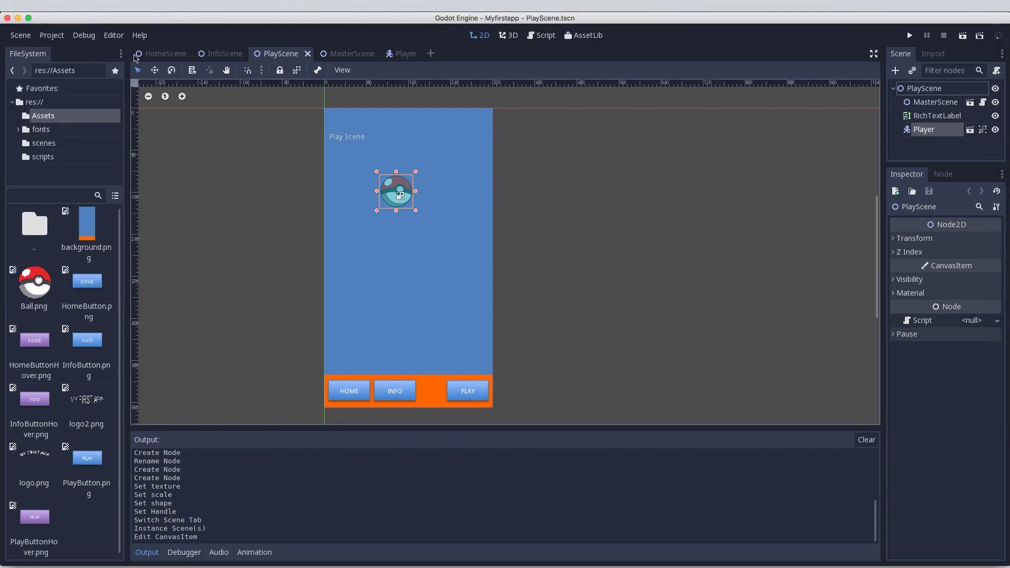
{"action": "left_click", "coordinate": [150, 53]}
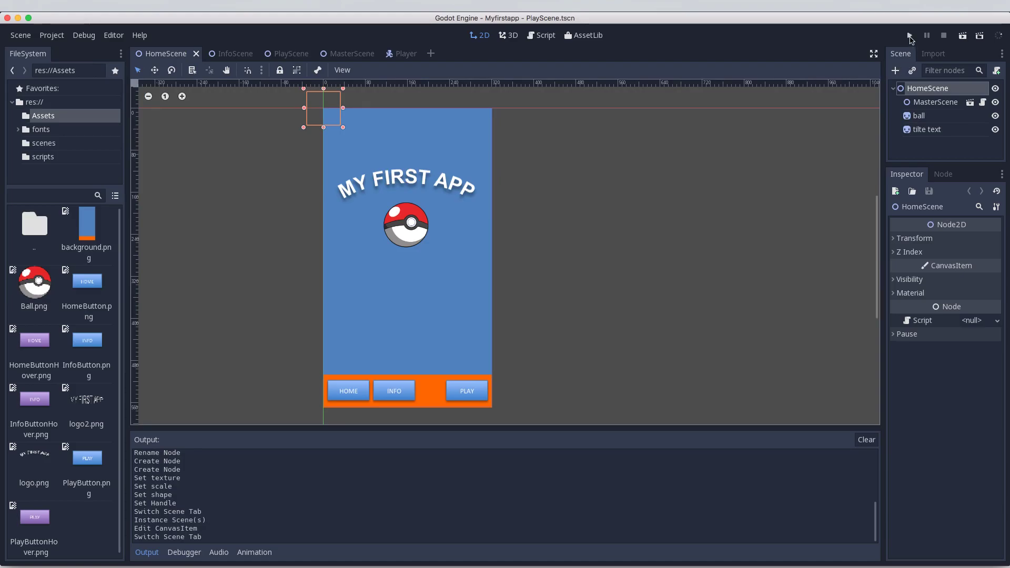
Test-run the game, enter its Play Scene to see the ball, then close the game window.
{"action": "left_click", "coordinate": [909, 36]}
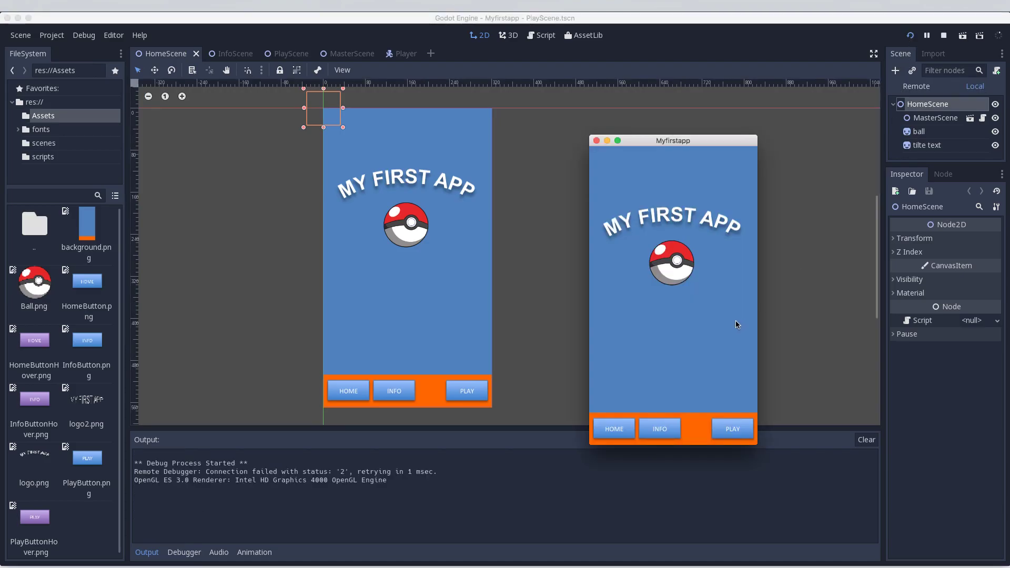
{"action": "left_click", "coordinate": [730, 428]}
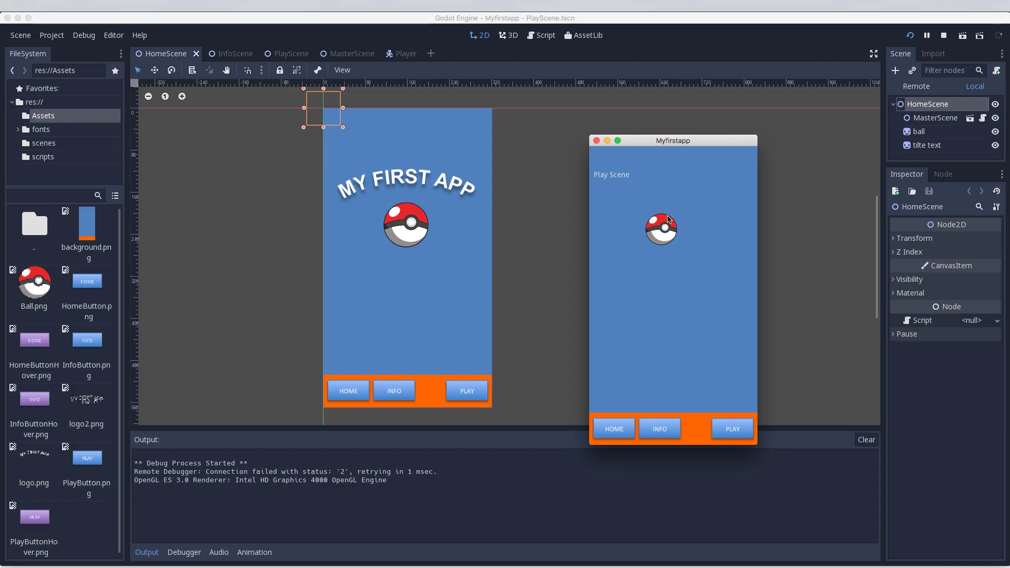
{"action": "left_click", "coordinate": [597, 141]}
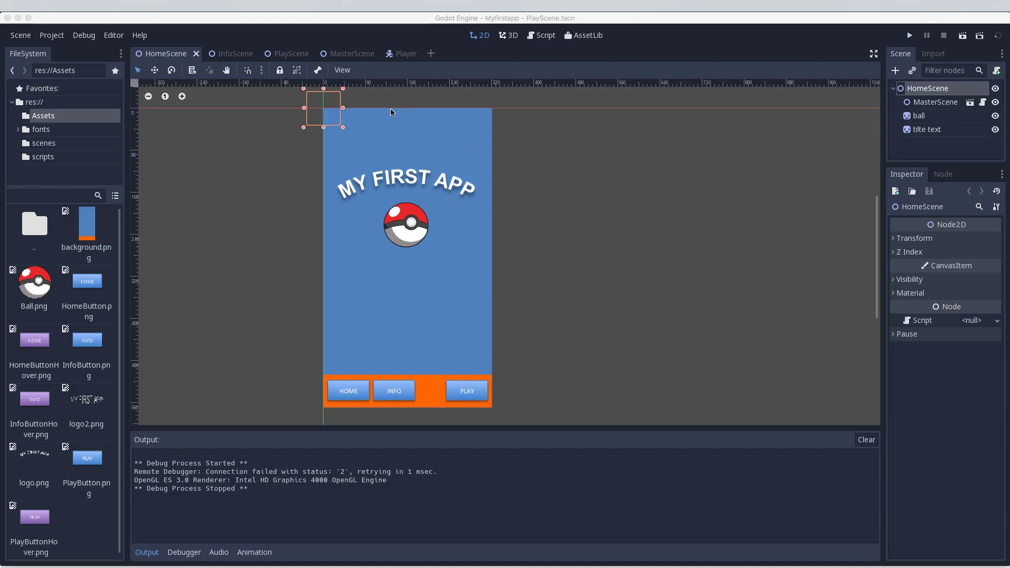
In the Player scene, drag the ball sprite down and right of the origin.
{"action": "left_click", "coordinate": [404, 55]}
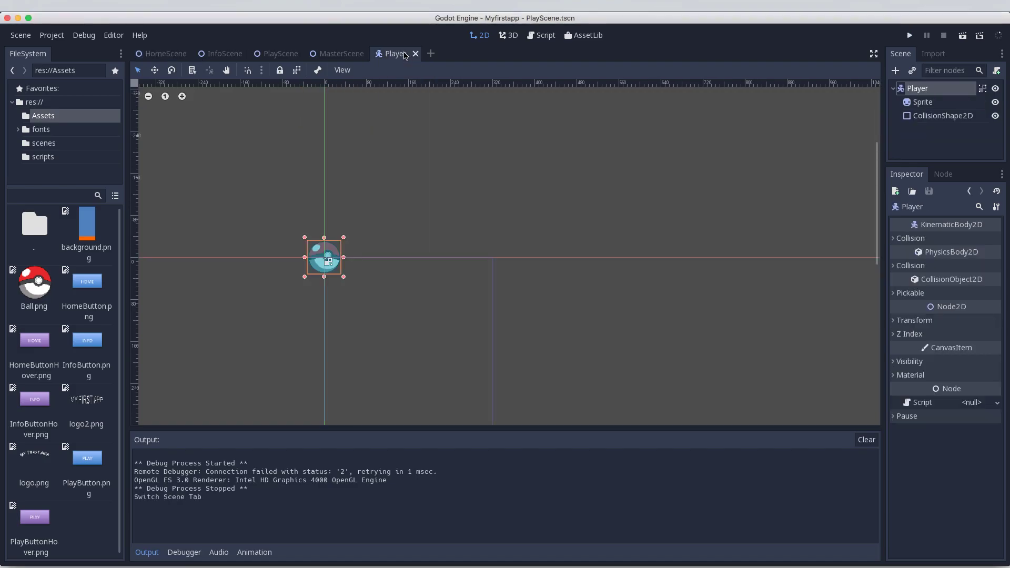
{"action": "left_click", "coordinate": [279, 54]}
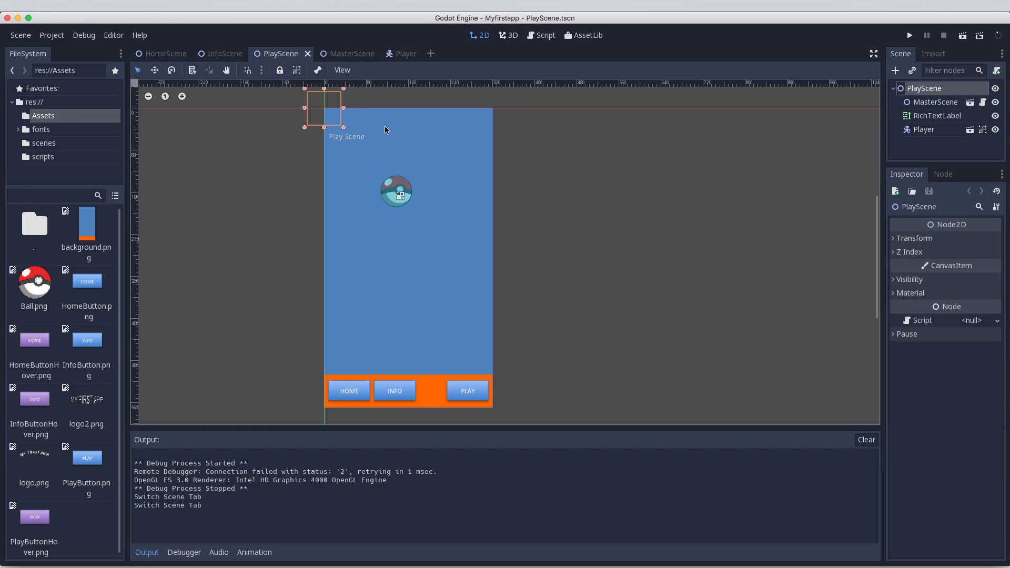
{"action": "mouse_move", "coordinate": [399, 57]}
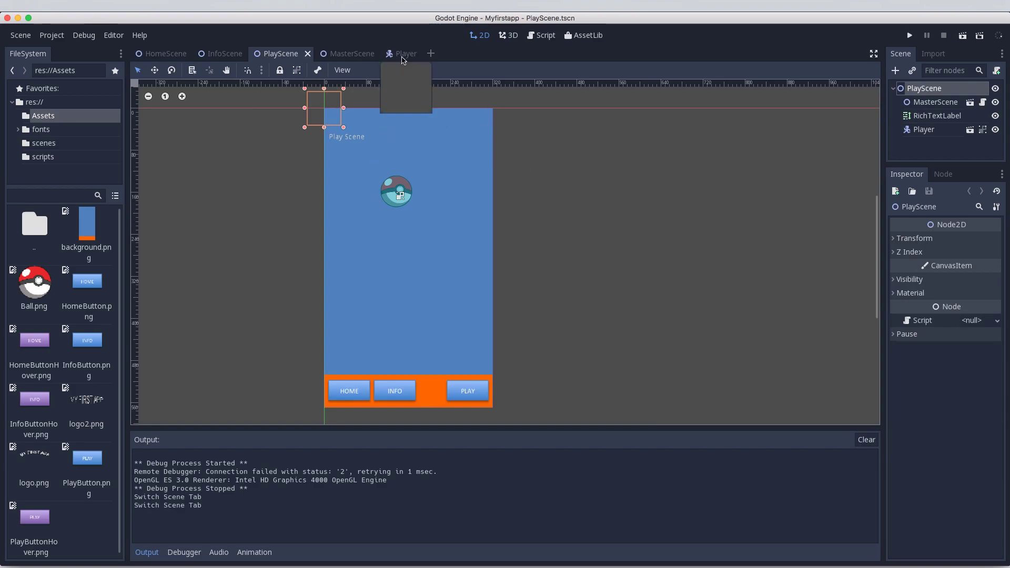
{"action": "left_click", "coordinate": [403, 54]}
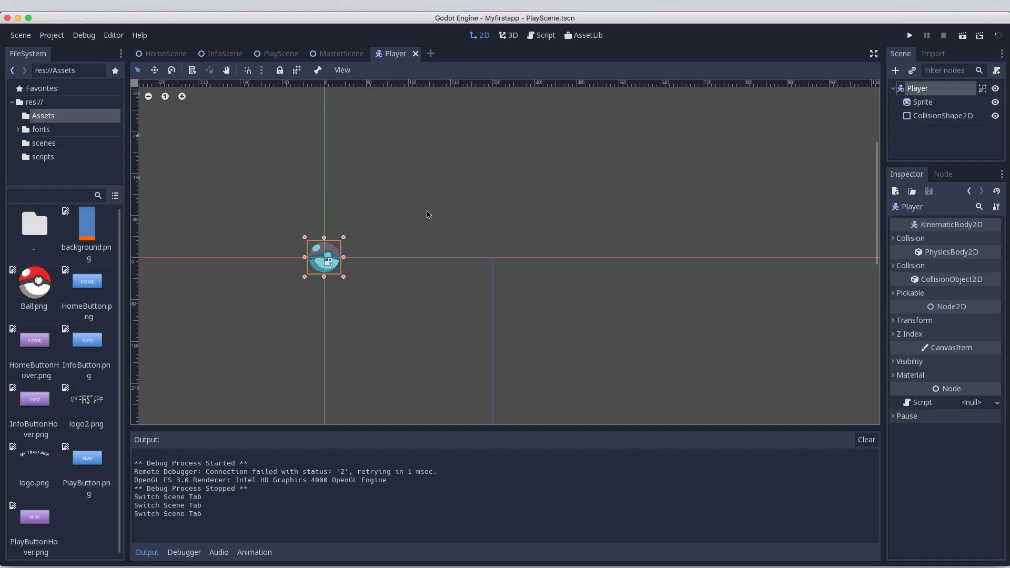
{"action": "scroll", "coordinate": [457, 208], "scroll_direction": "down", "scroll_amount": 3}
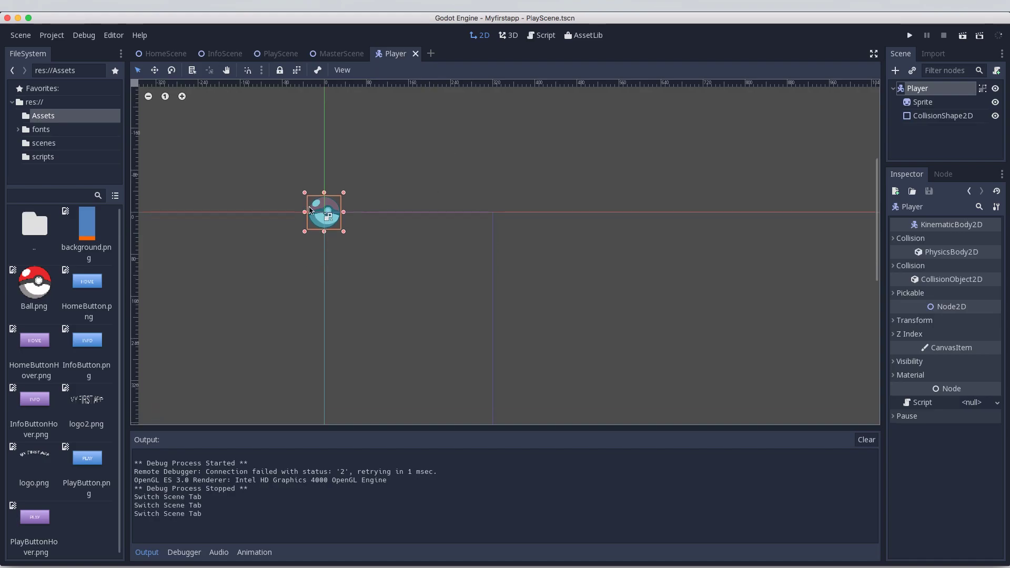
{"action": "left_click_drag", "start_coordinate": [311, 208], "coordinate": [380, 269]}
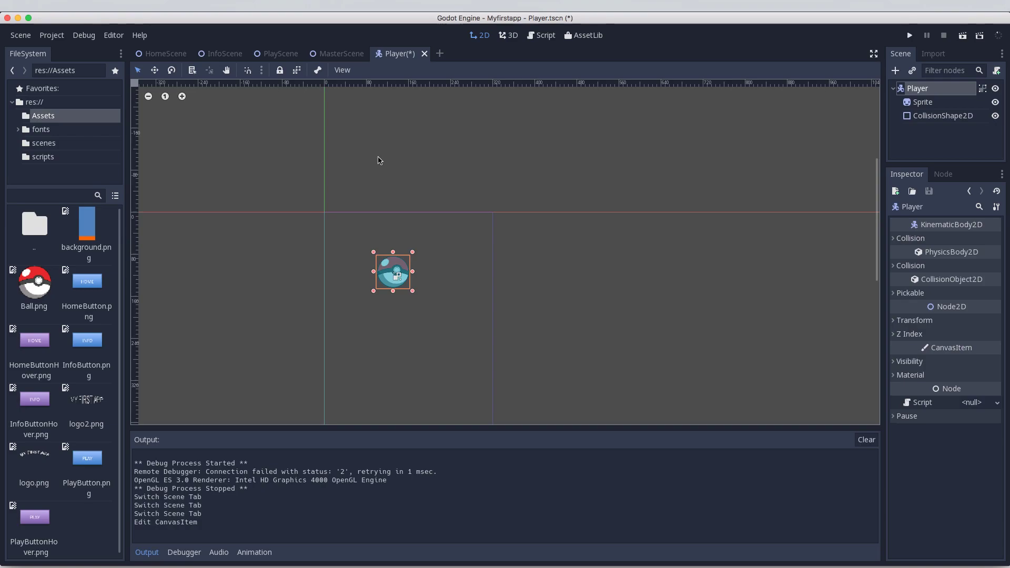
Save all scenes and check the ball's placement in PlayScene before returning to Player.
{"action": "left_click", "coordinate": [281, 55]}
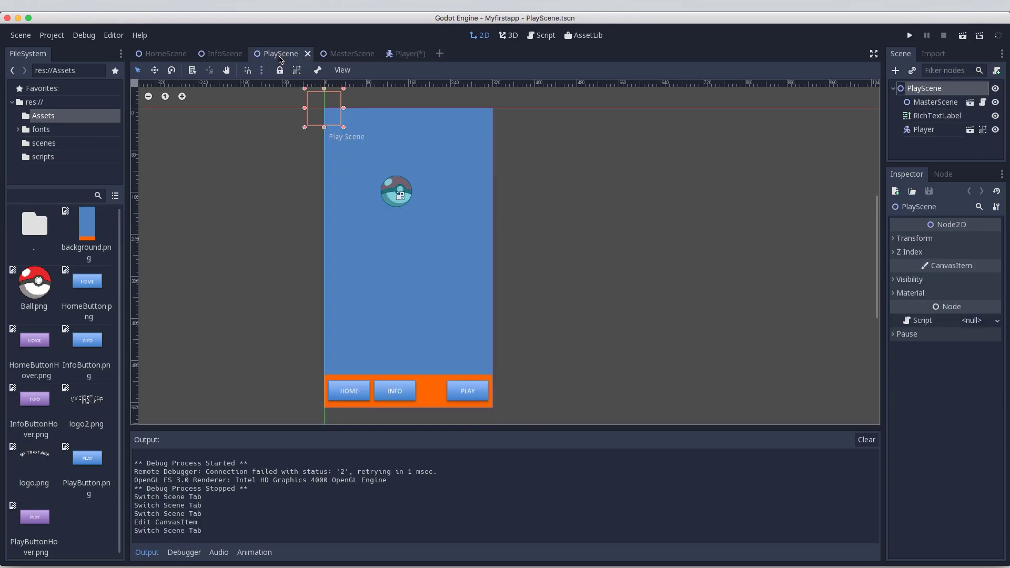
{"action": "left_click", "coordinate": [389, 55]}
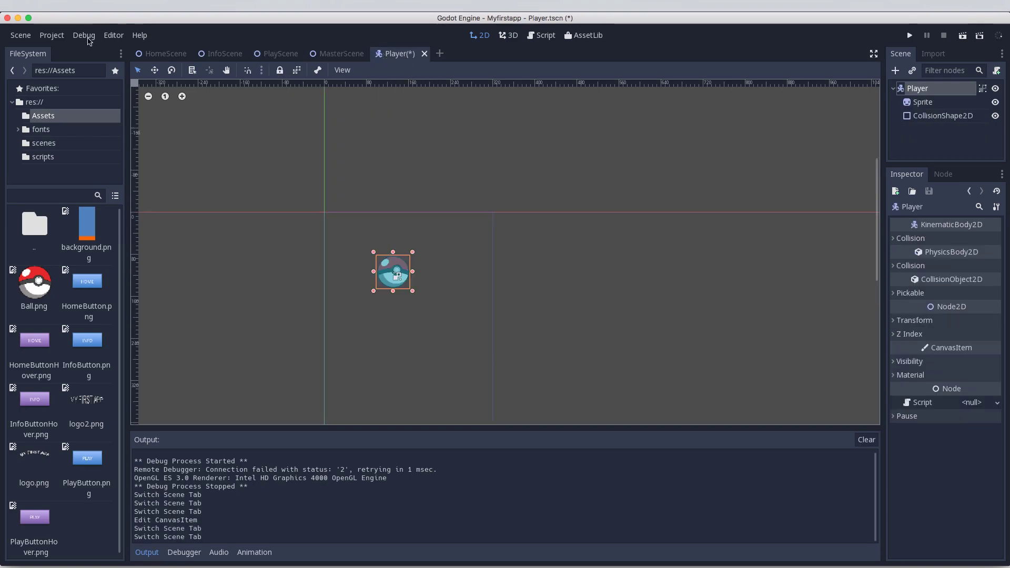
{"action": "left_click", "coordinate": [17, 38]}
{"action": "left_click", "coordinate": [37, 120]}
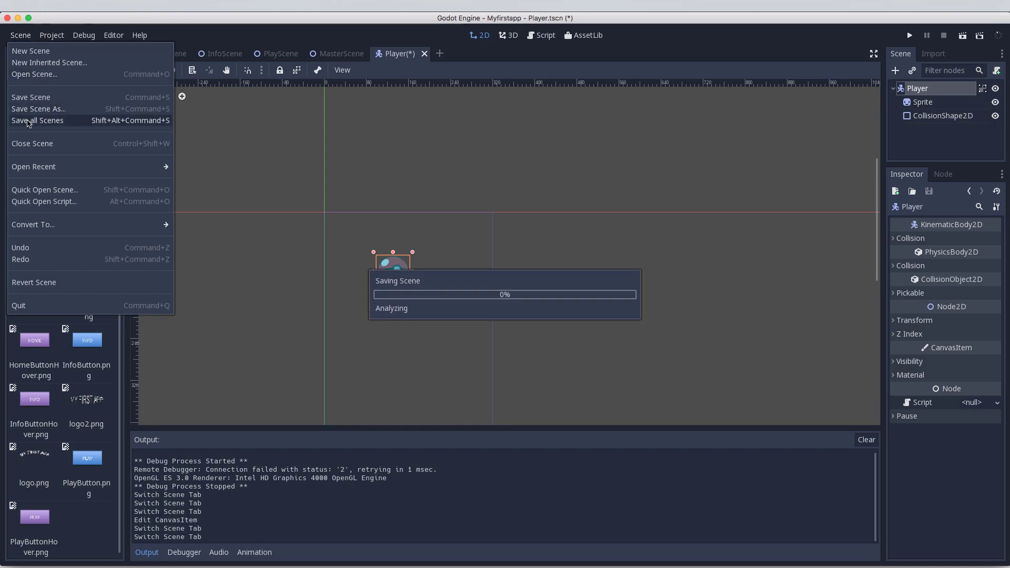
{"action": "left_click", "coordinate": [279, 55]}
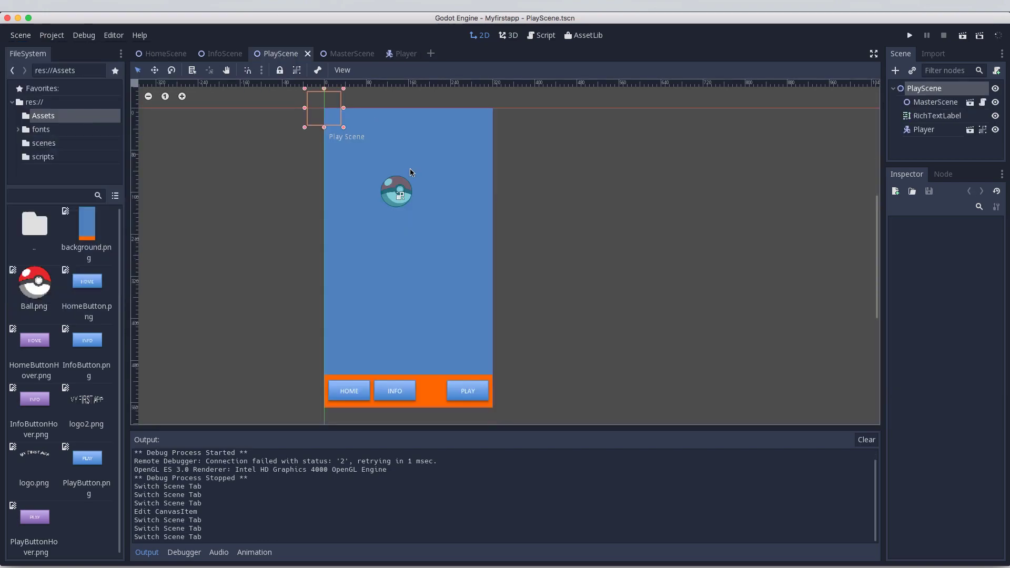
{"action": "left_click", "coordinate": [405, 55]}
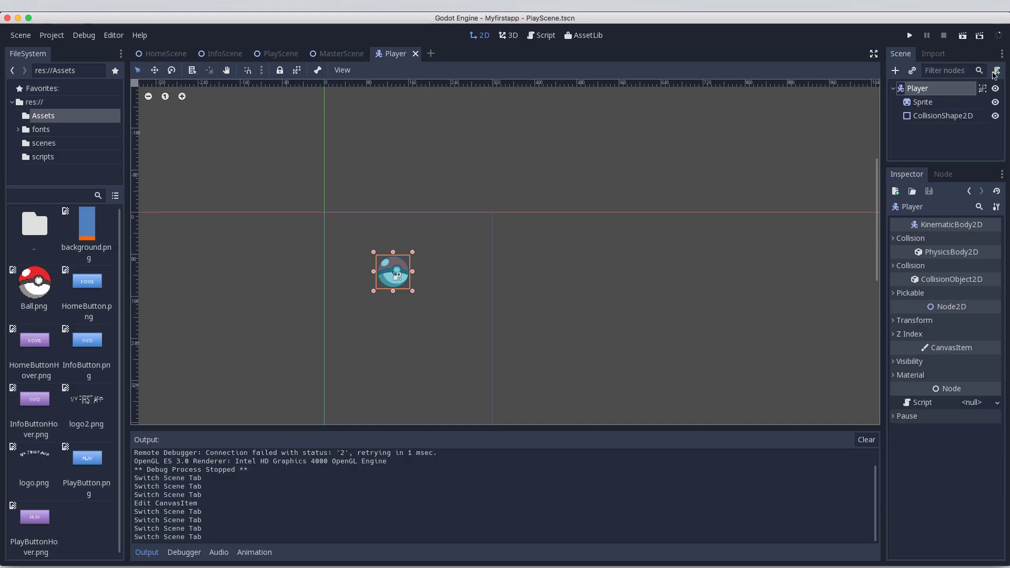
Attach a new script to the Player node, saved as Player.gd in res://scripts.
{"action": "left_click", "coordinate": [996, 70]}
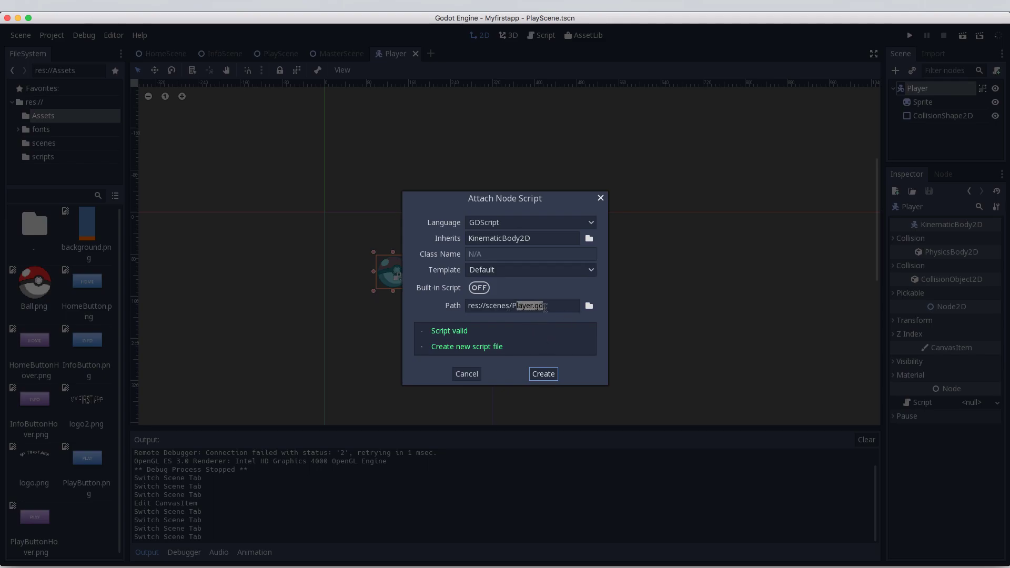
{"action": "left_click", "coordinate": [589, 305]}
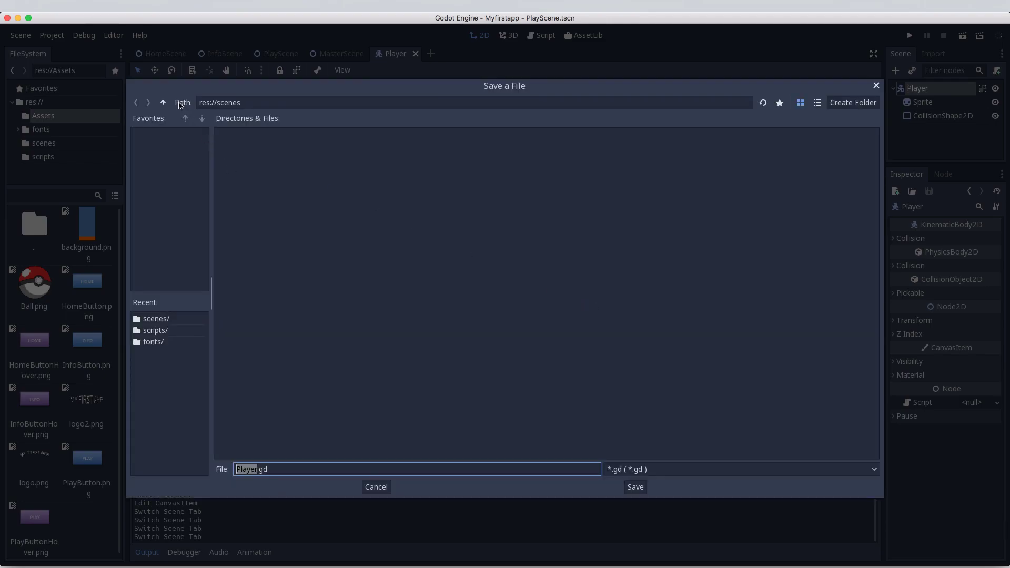
{"action": "left_click", "coordinate": [163, 102]}
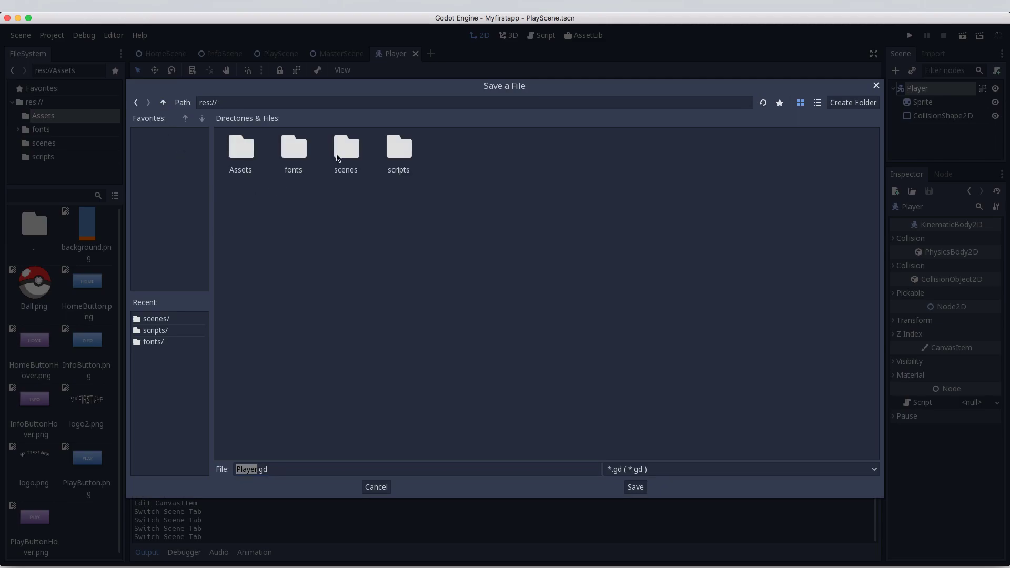
{"action": "double_click", "coordinate": [398, 148]}
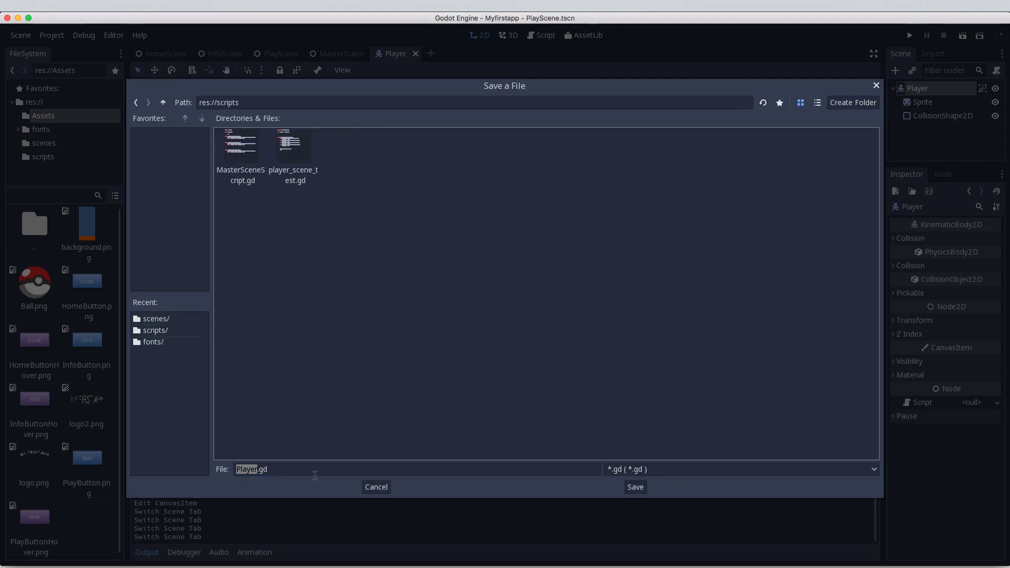
{"action": "left_click", "coordinate": [636, 487]}
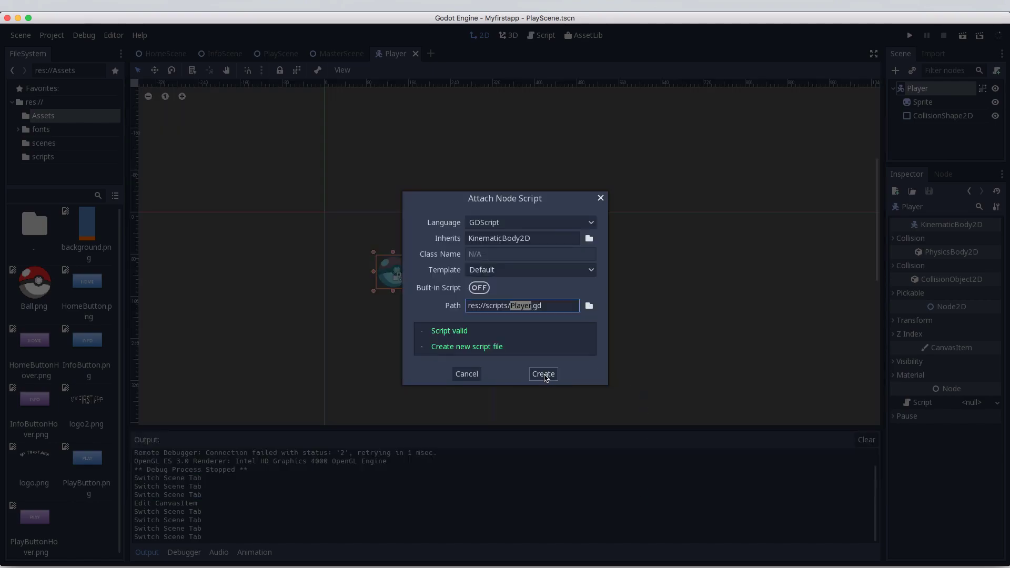
{"action": "left_click", "coordinate": [544, 374]}
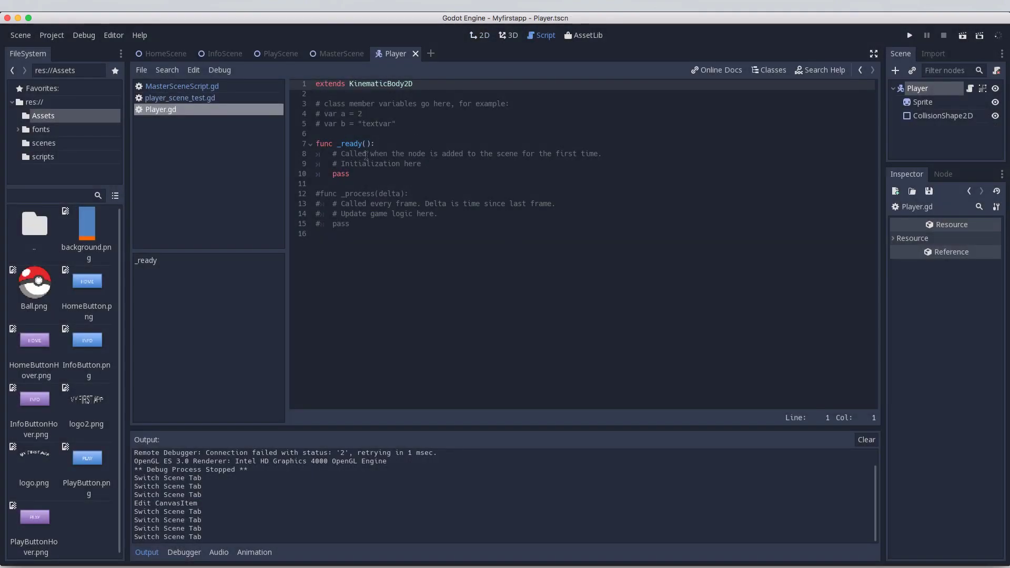
Open the Player node's Player.gd in the script editor.
{"action": "left_click", "coordinate": [485, 37]}
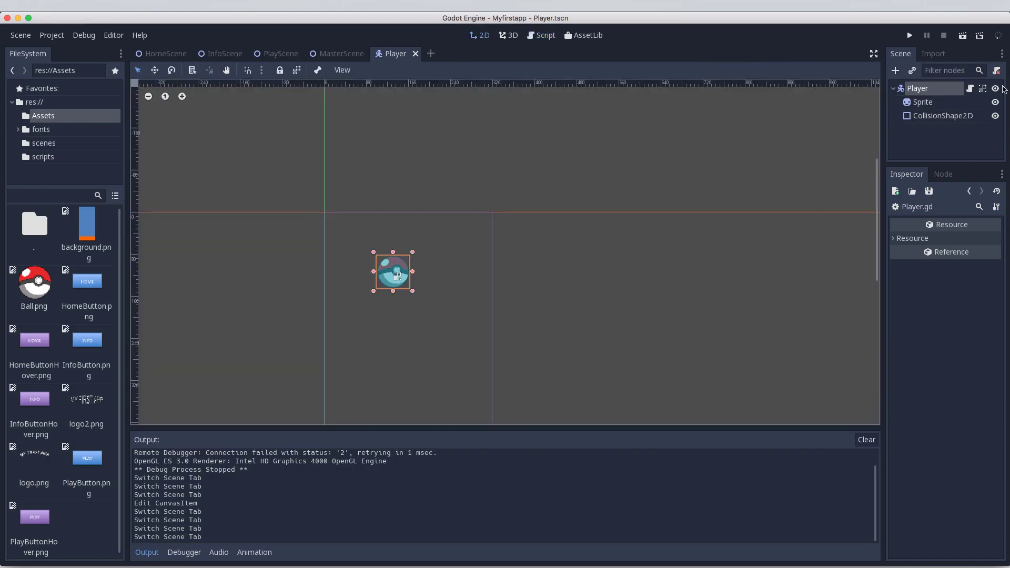
{"action": "left_click", "coordinate": [971, 88]}
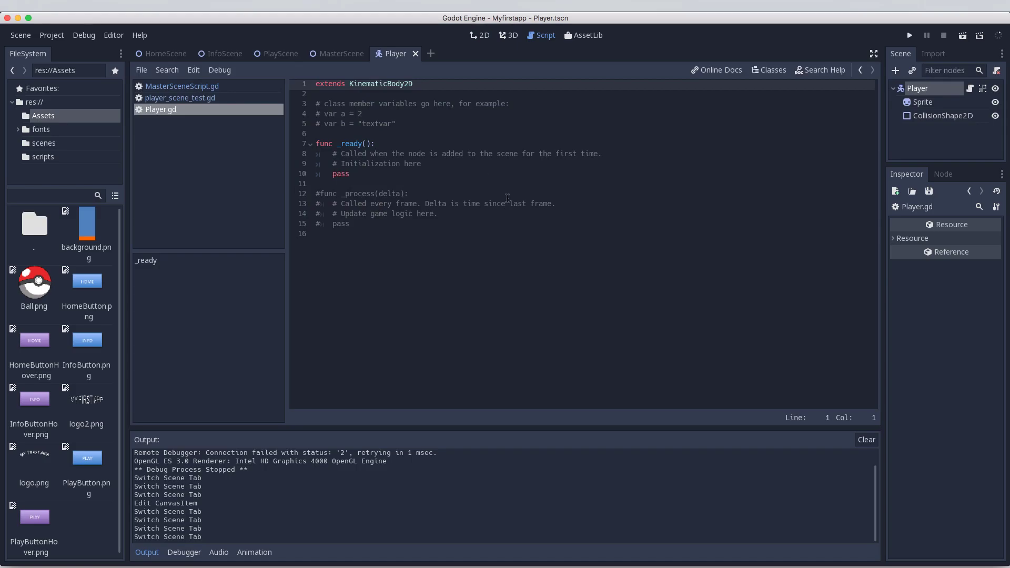
{"action": "left_click", "coordinate": [480, 36]}
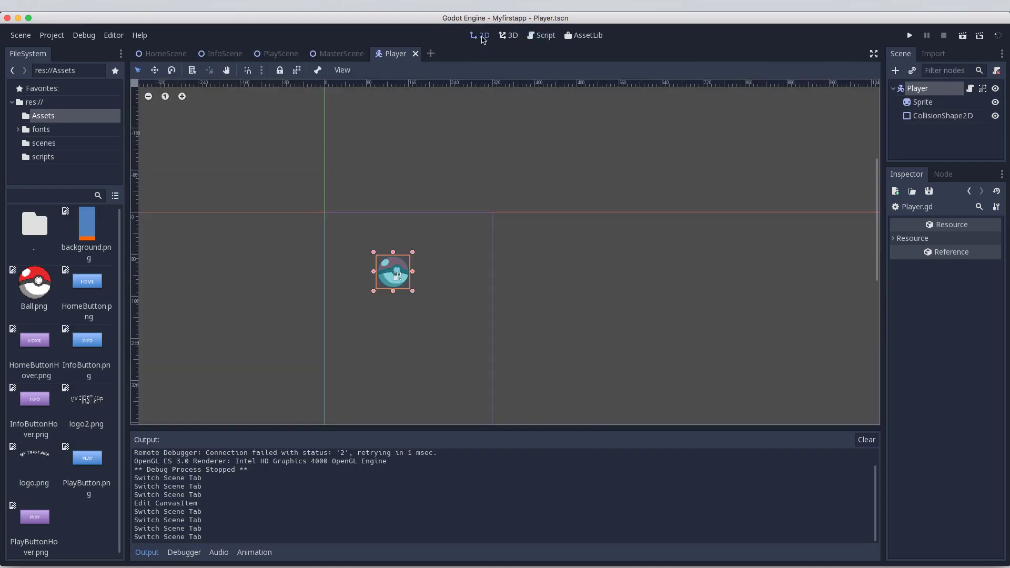
{"action": "left_click", "coordinate": [544, 35]}
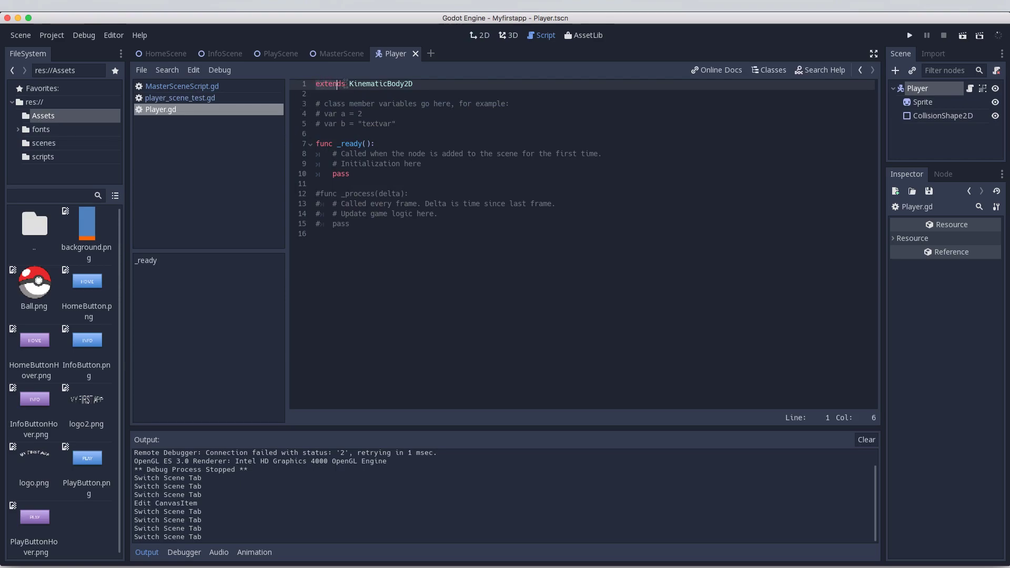
Delete the template comments and _ready function below extends KinematicBody2D, leaving a blank line.
{"action": "left_click", "coordinate": [412, 85]}
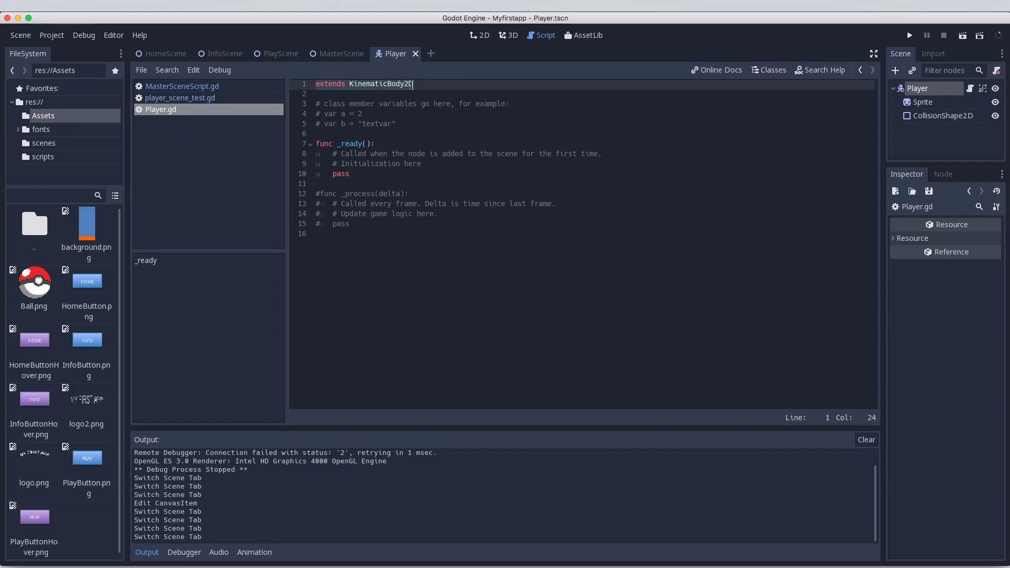
{"action": "left_click", "coordinate": [417, 112]}
{"action": "left_click", "coordinate": [320, 98]}
{"action": "left_click_drag", "start_coordinate": [320, 97], "coordinate": [371, 223]}
{"action": "key", "text": "BackSpace"}
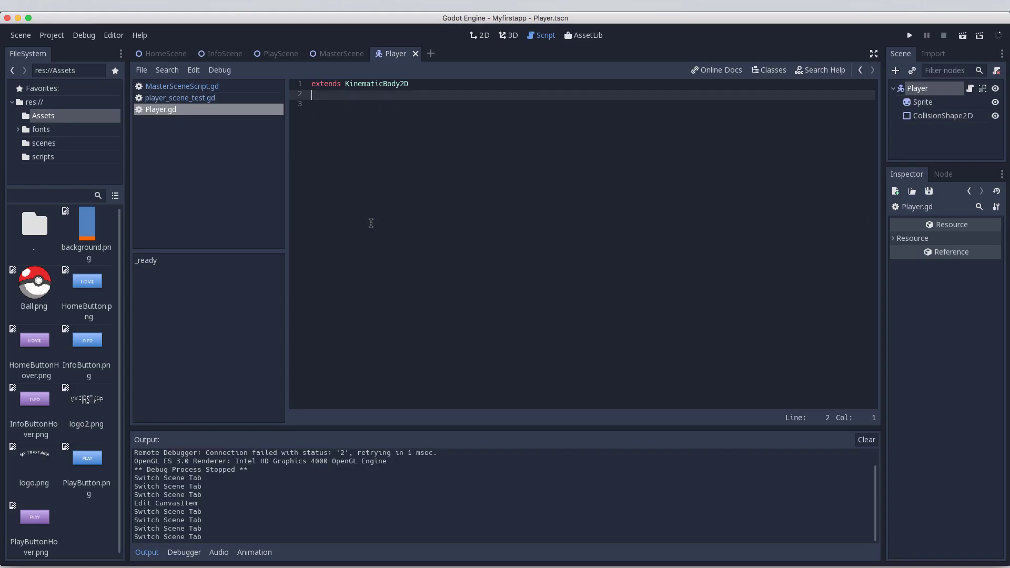
{"action": "key", "text": "Return"}
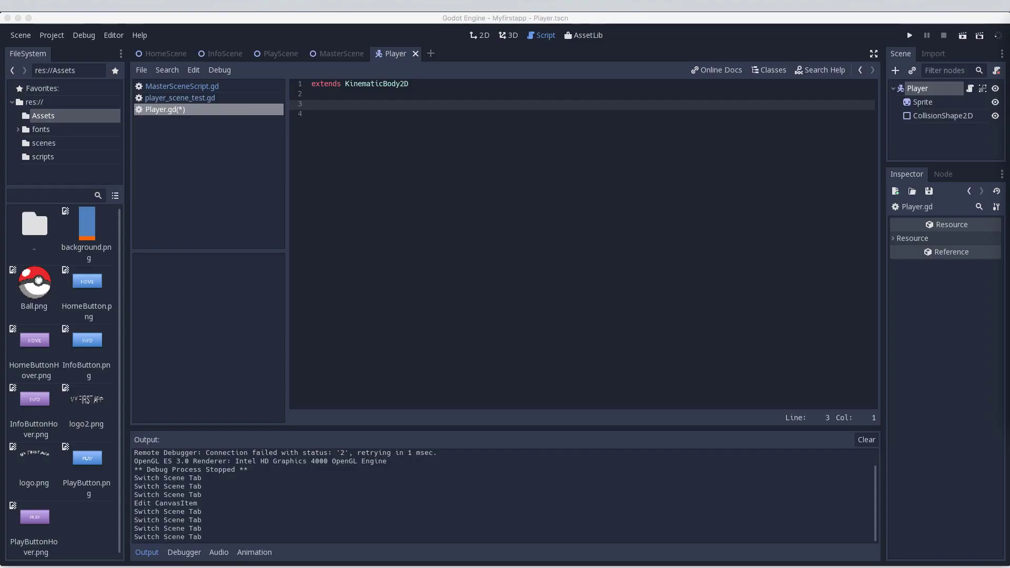
Review the motion Vector2 variable declaration on line 3 of Player.gd.
{"action": "left_click", "coordinate": [327, 105]}
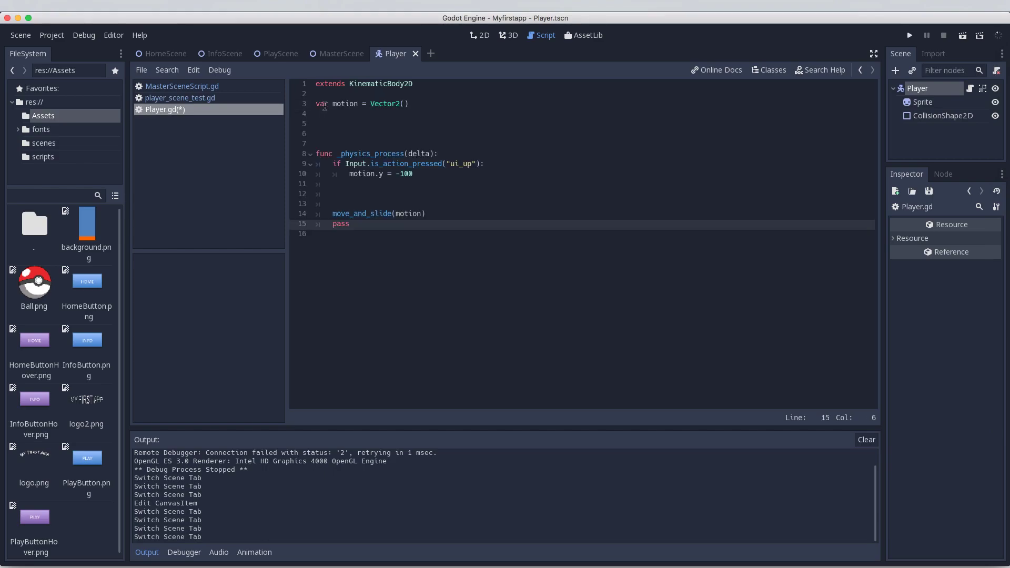
{"action": "left_click", "coordinate": [318, 105]}
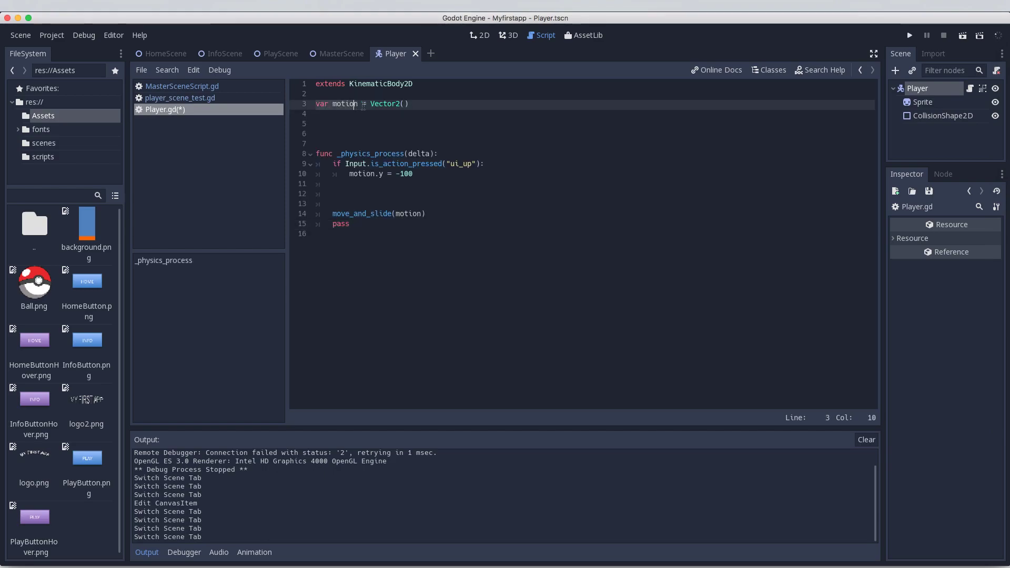
{"action": "left_click", "coordinate": [396, 105]}
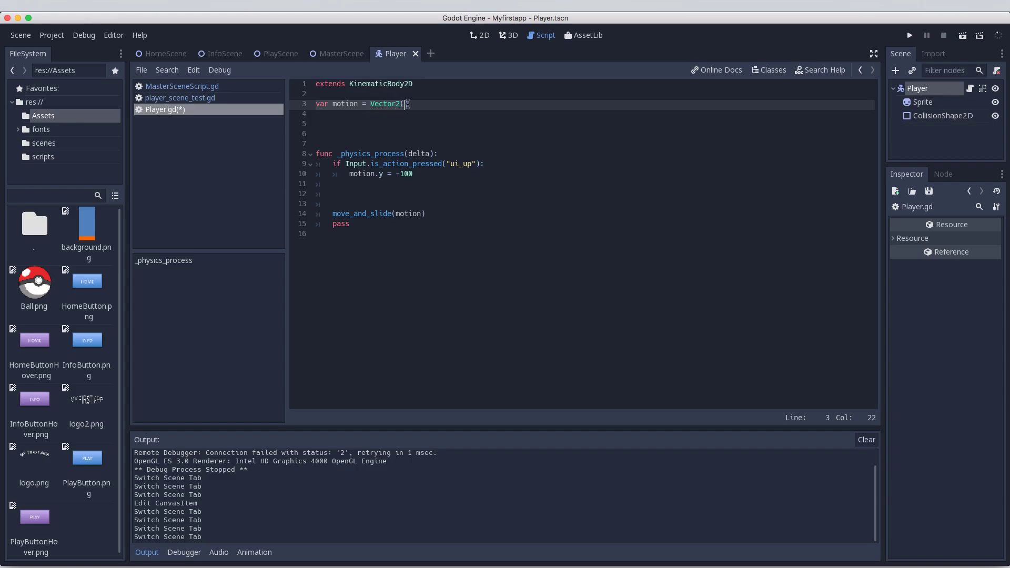
{"action": "double_click", "coordinate": [343, 105]}
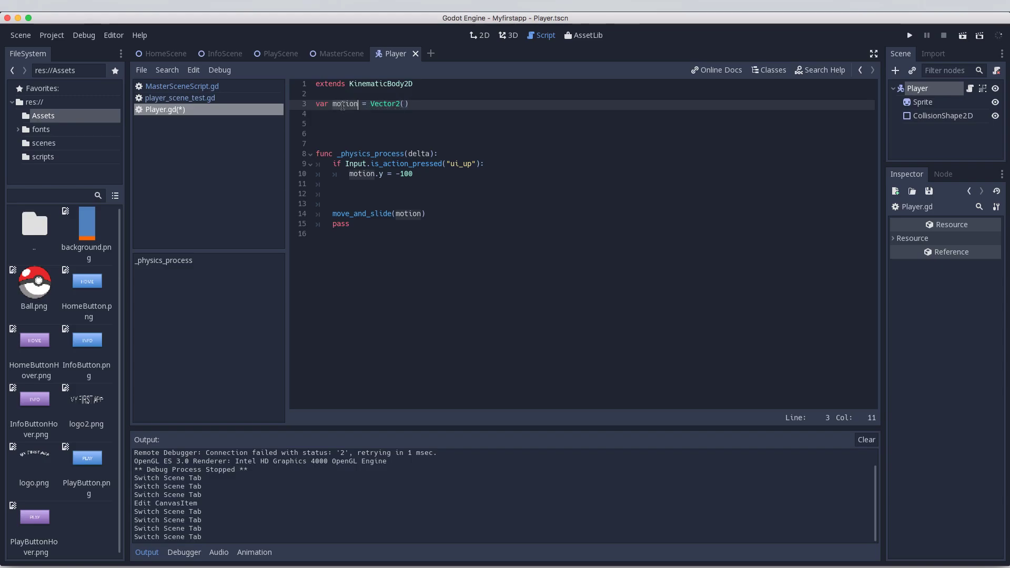
{"action": "double_click", "coordinate": [385, 104]}
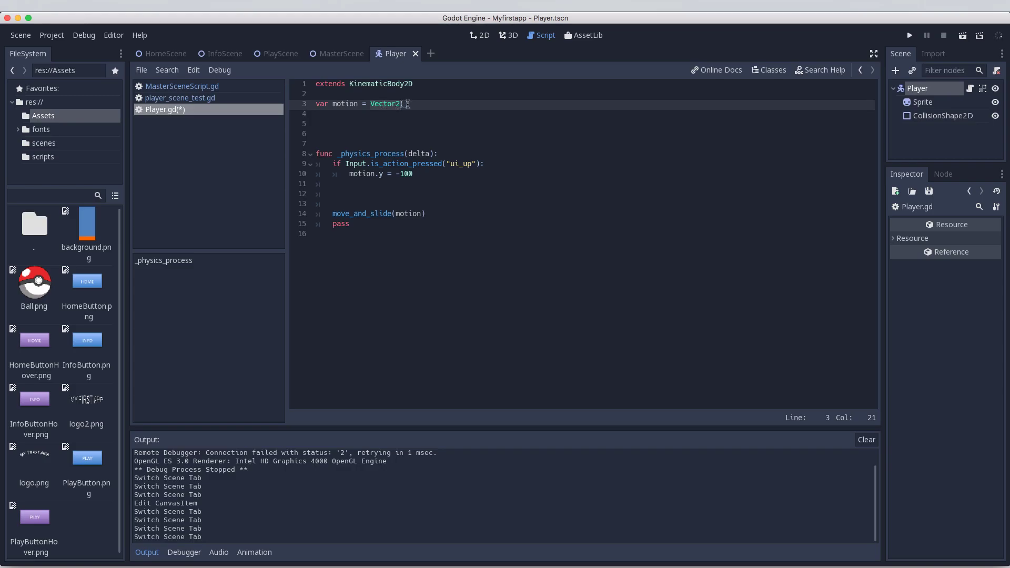
{"action": "left_click", "coordinate": [410, 104]}
{"action": "left_click_drag", "start_coordinate": [316, 106], "coordinate": [405, 104]}
{"action": "left_click", "coordinate": [409, 104]}
{"action": "left_click", "coordinate": [375, 104]}
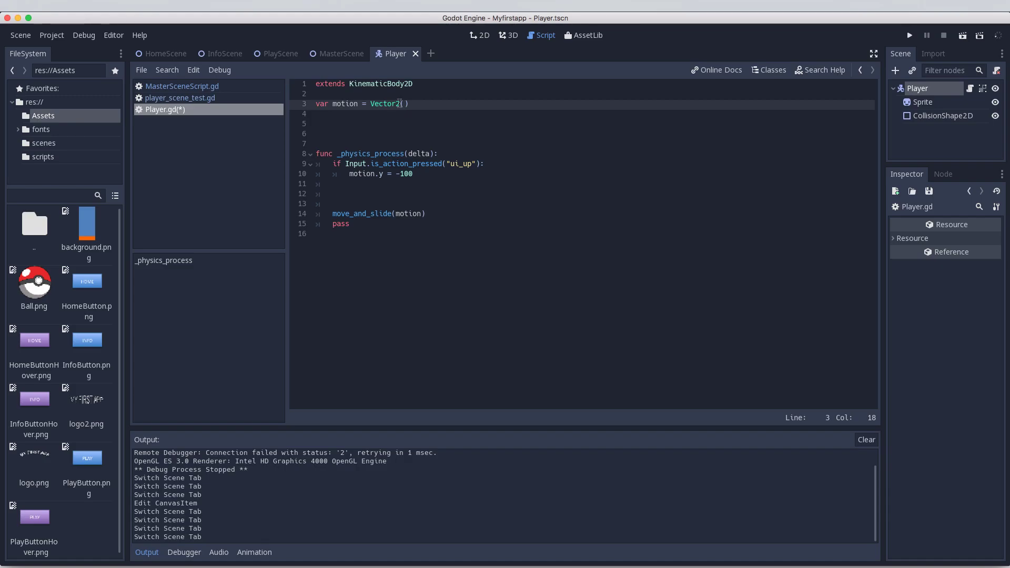
{"action": "key", "text": "Left"}
{"action": "key", "text": "Left"}
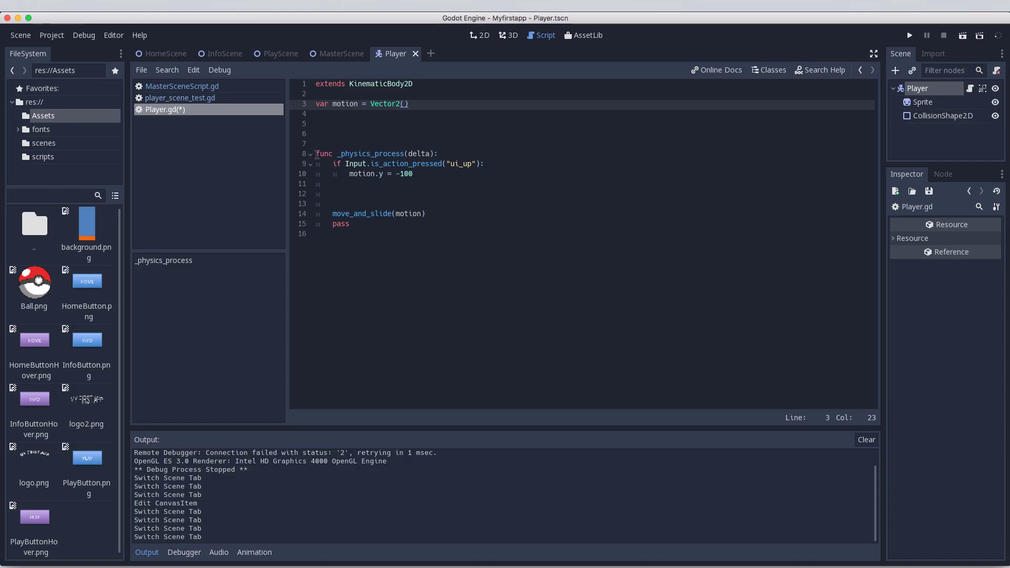
Review the _physics_process header and the indentation of its if statement.
{"action": "left_click_drag", "start_coordinate": [315, 154], "coordinate": [439, 154]}
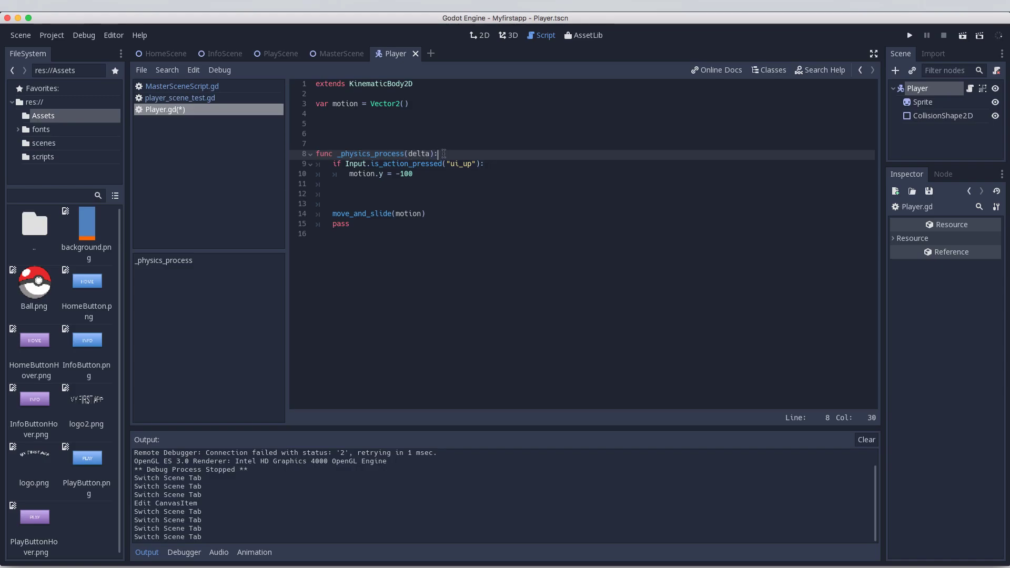
{"action": "left_click", "coordinate": [325, 163]}
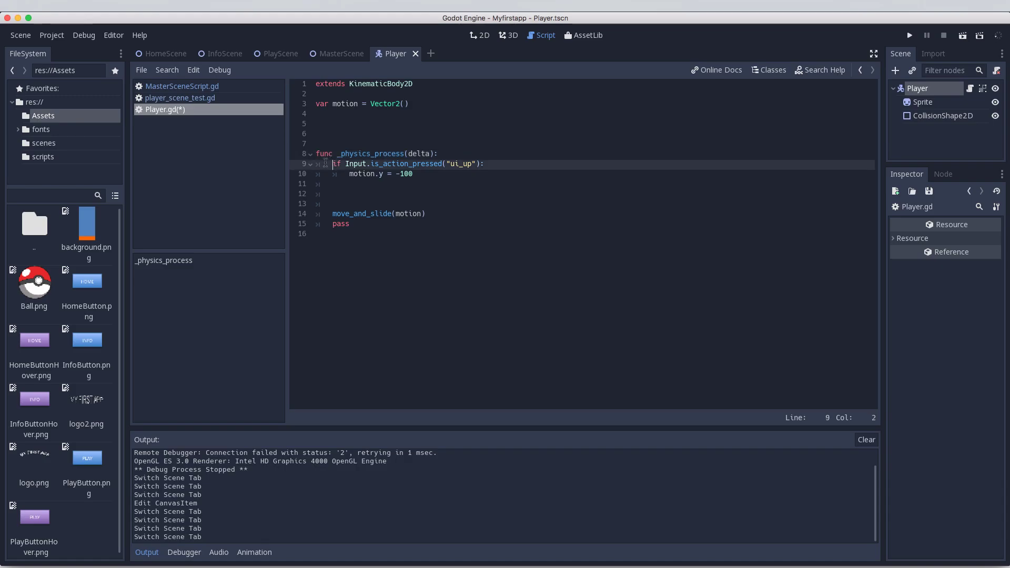
{"action": "left_click_drag", "start_coordinate": [325, 163], "coordinate": [316, 163]}
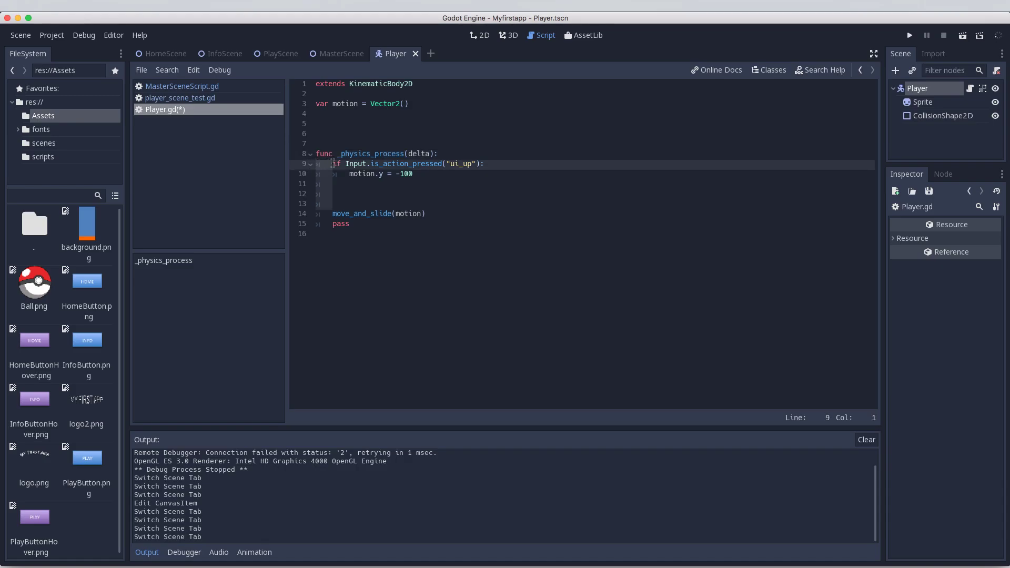
{"action": "left_click", "coordinate": [440, 153]}
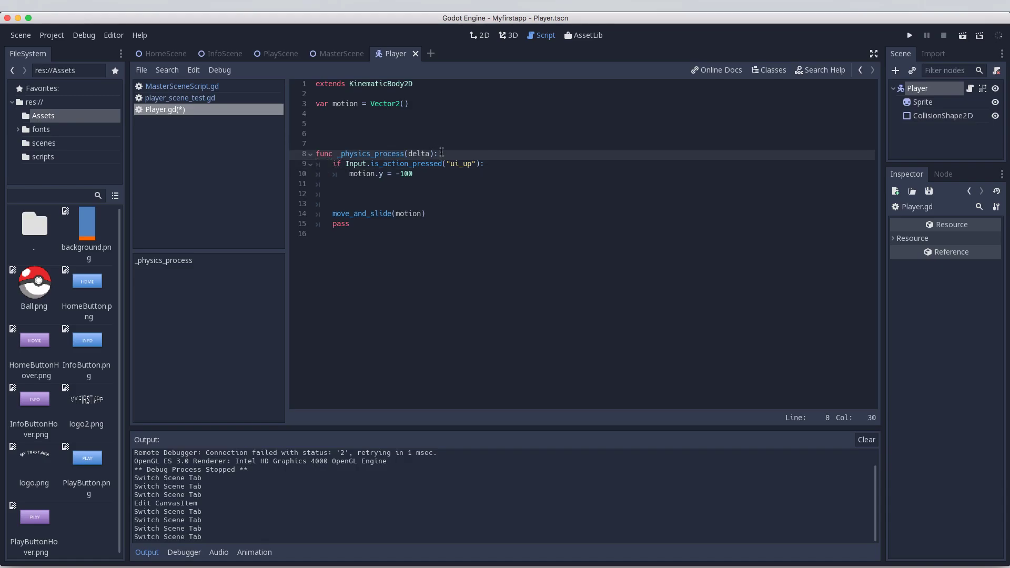
{"action": "key", "text": "Return"}
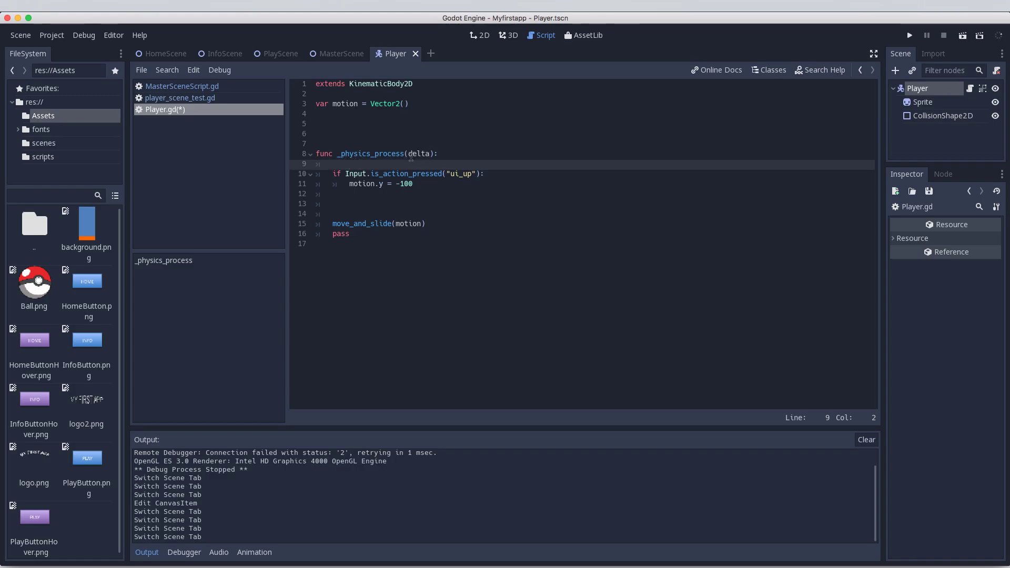
{"action": "key", "text": "BackSpace"}
{"action": "key", "text": "BackSpace"}
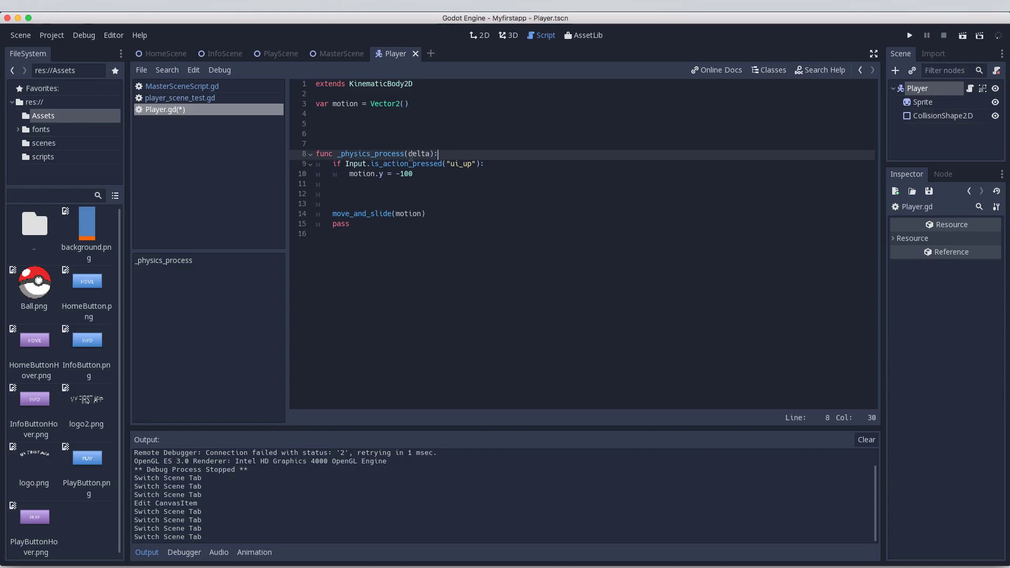
Review the ui_up check setting motion.y to -100 and the move_and_slide(motion) call.
{"action": "left_click", "coordinate": [346, 164]}
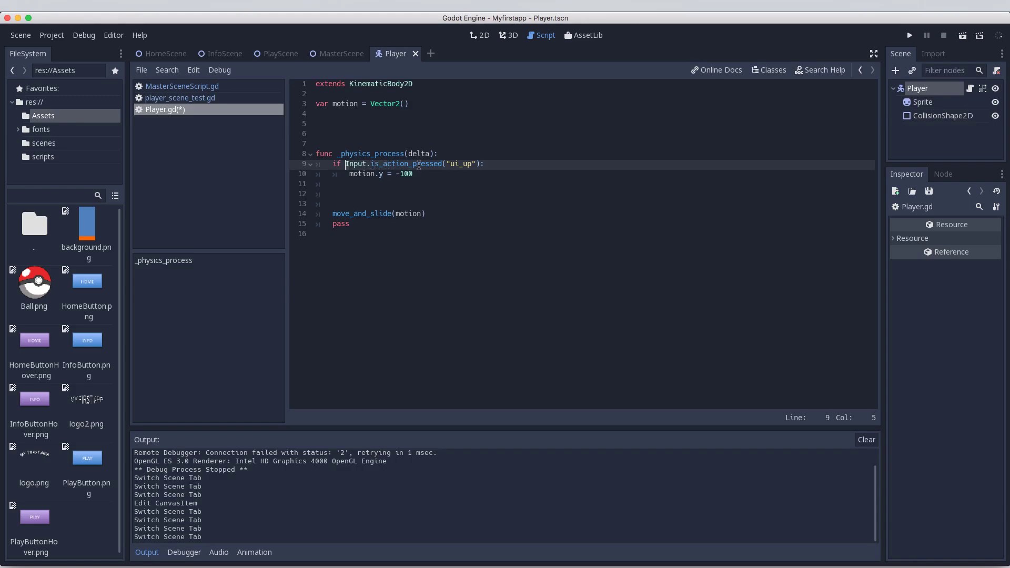
{"action": "left_click", "coordinate": [467, 164]}
{"action": "key", "text": "Right"}
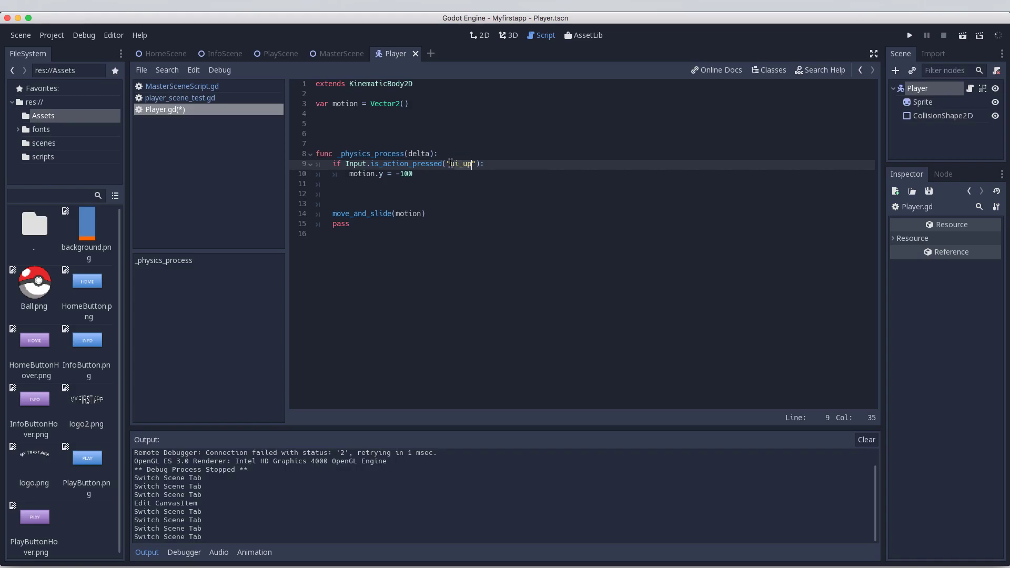
{"action": "left_click", "coordinate": [450, 163]}
{"action": "left_click", "coordinate": [485, 164]}
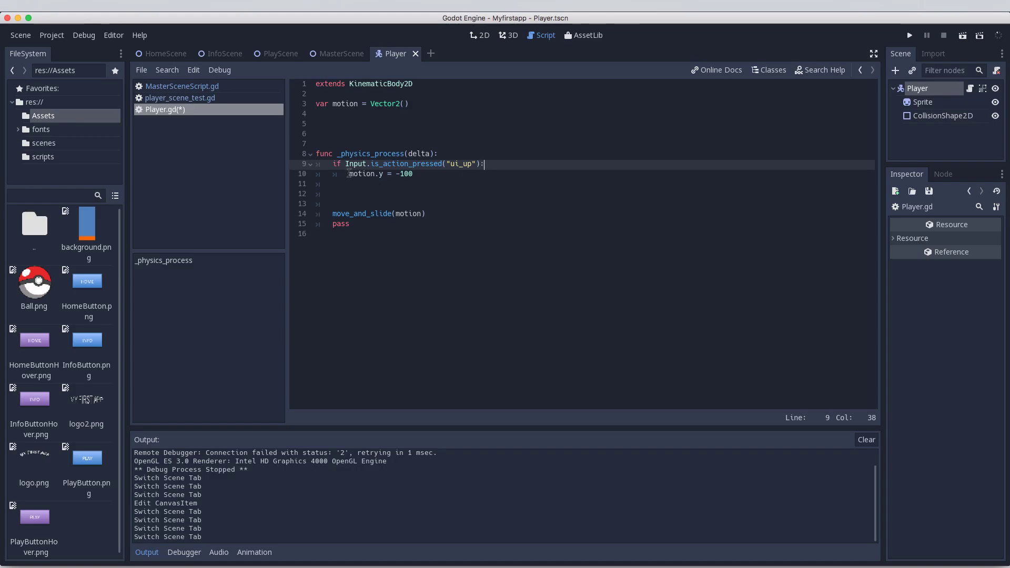
{"action": "left_click", "coordinate": [374, 174]}
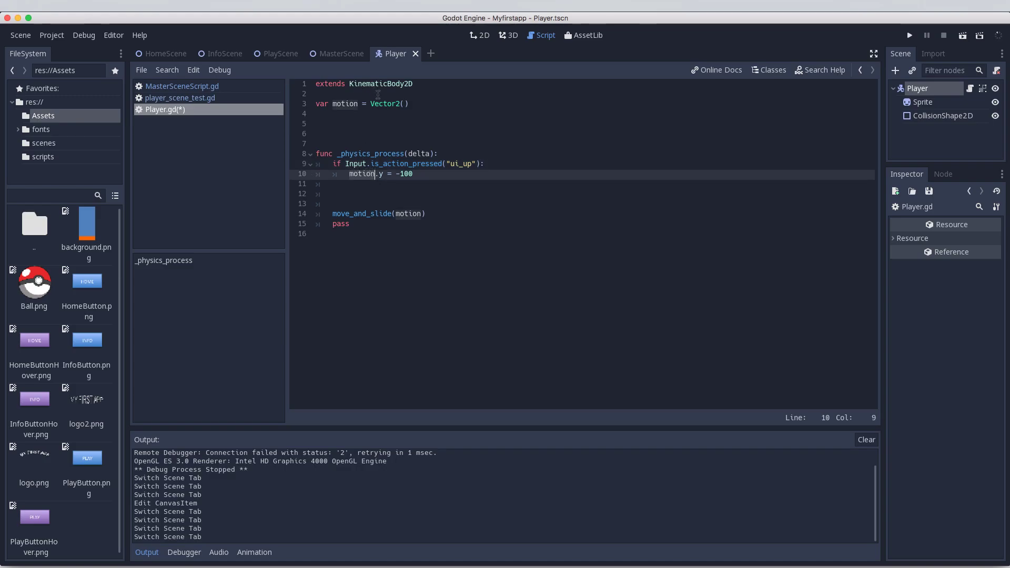
{"action": "key", "text": "Right"}
{"action": "key", "text": "Right"}
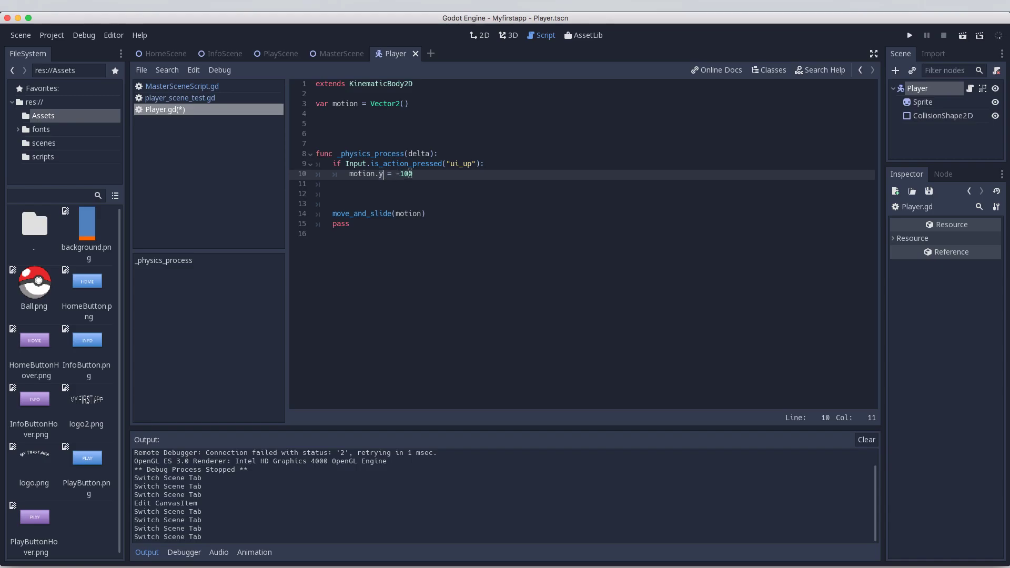
{"action": "double_click", "coordinate": [408, 173]}
{"action": "left_click", "coordinate": [421, 214]}
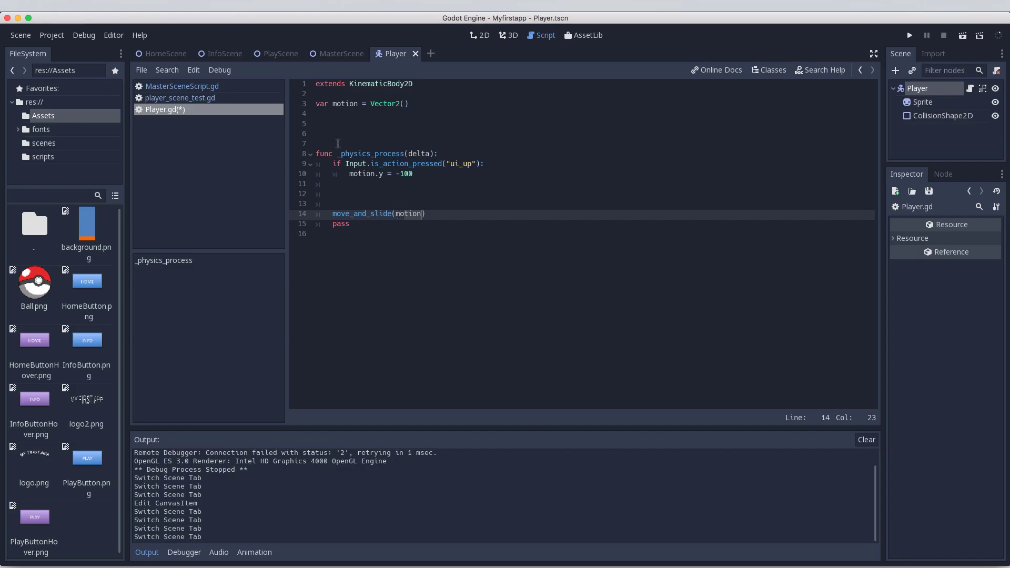
{"action": "left_click", "coordinate": [487, 35]}
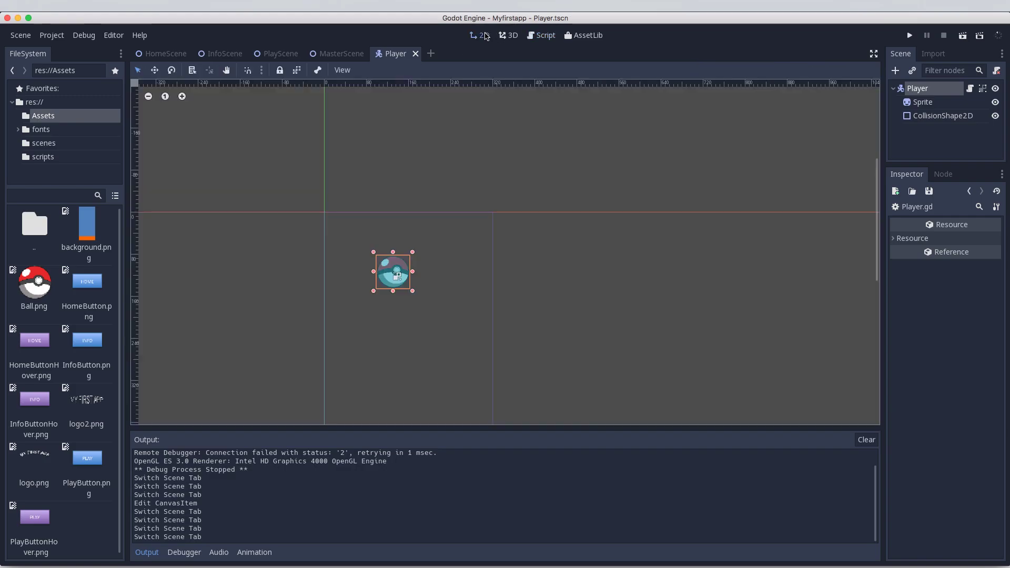
{"action": "left_click", "coordinate": [165, 54]}
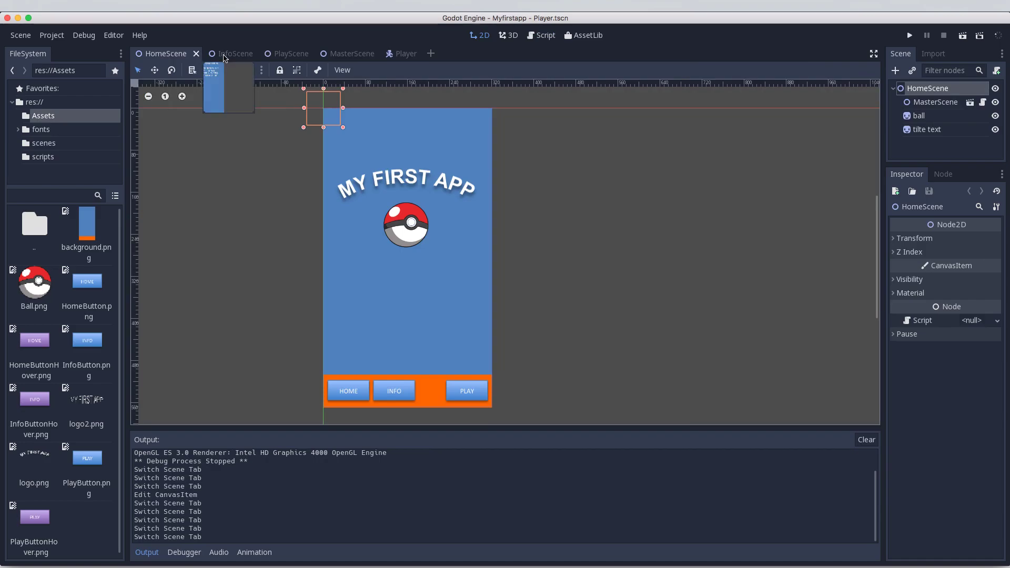
{"action": "left_click", "coordinate": [910, 35]}
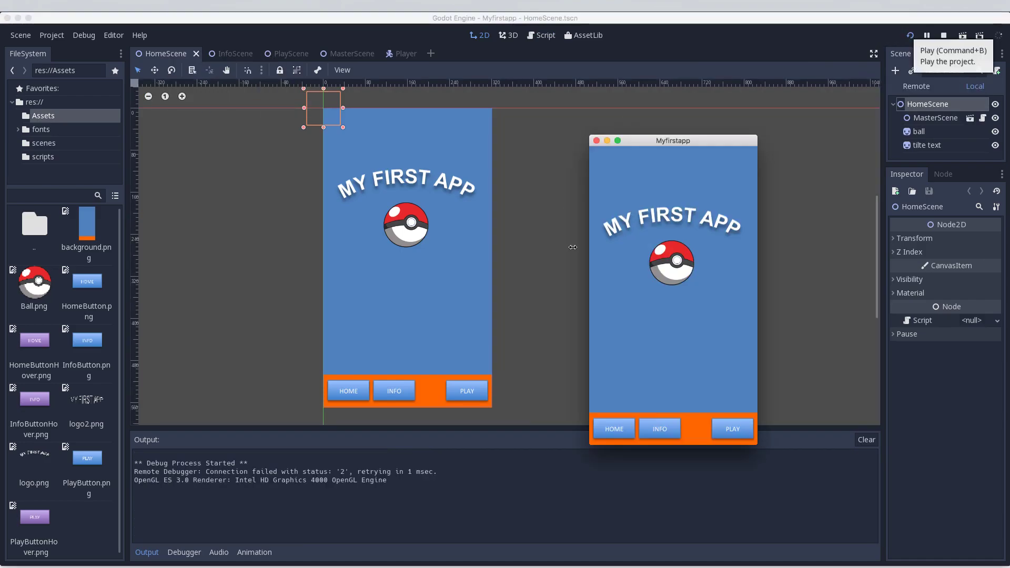
{"action": "left_click", "coordinate": [733, 427]}
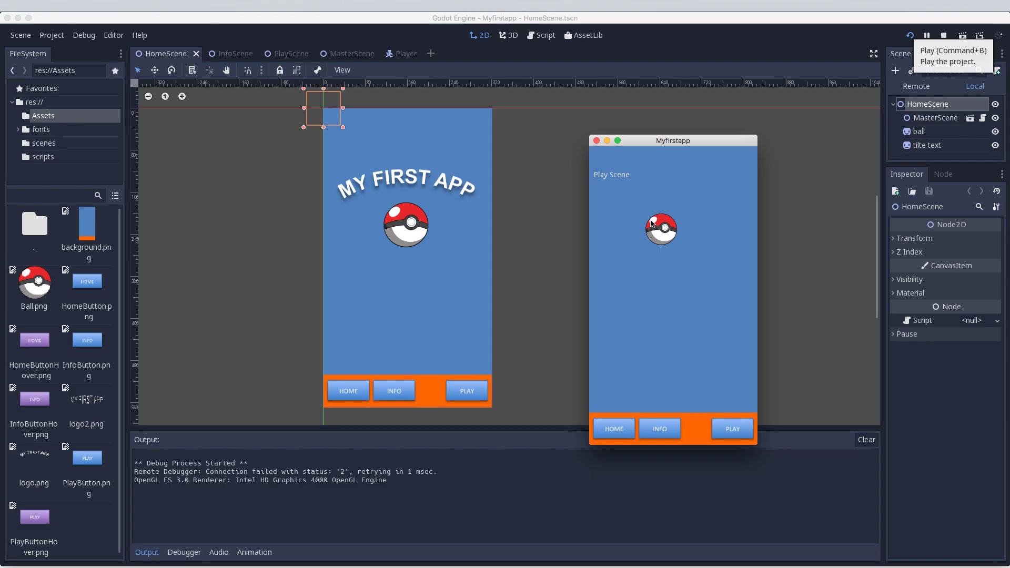
{"action": "left_click", "coordinate": [910, 39]}
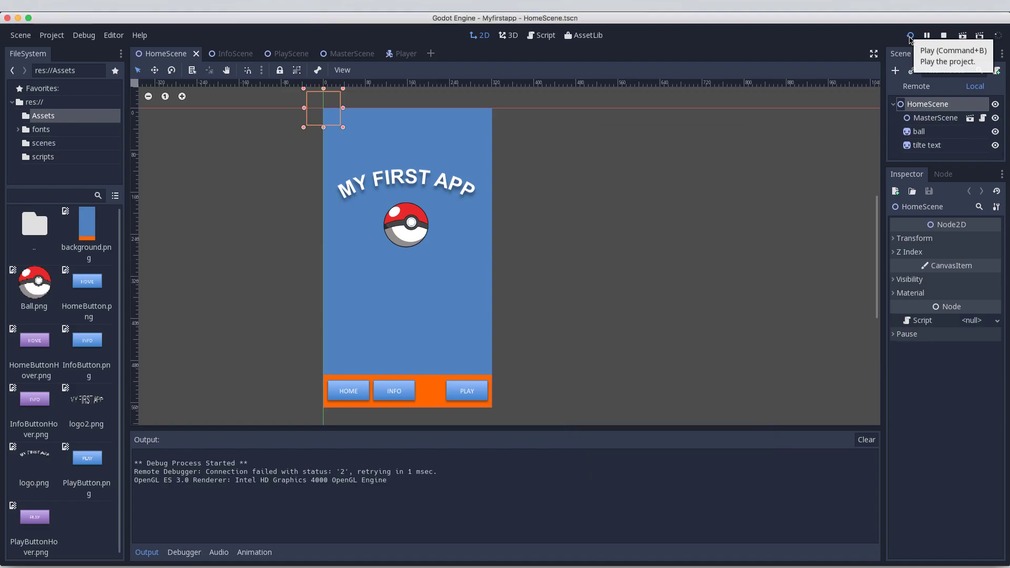
{"action": "left_click", "coordinate": [943, 37]}
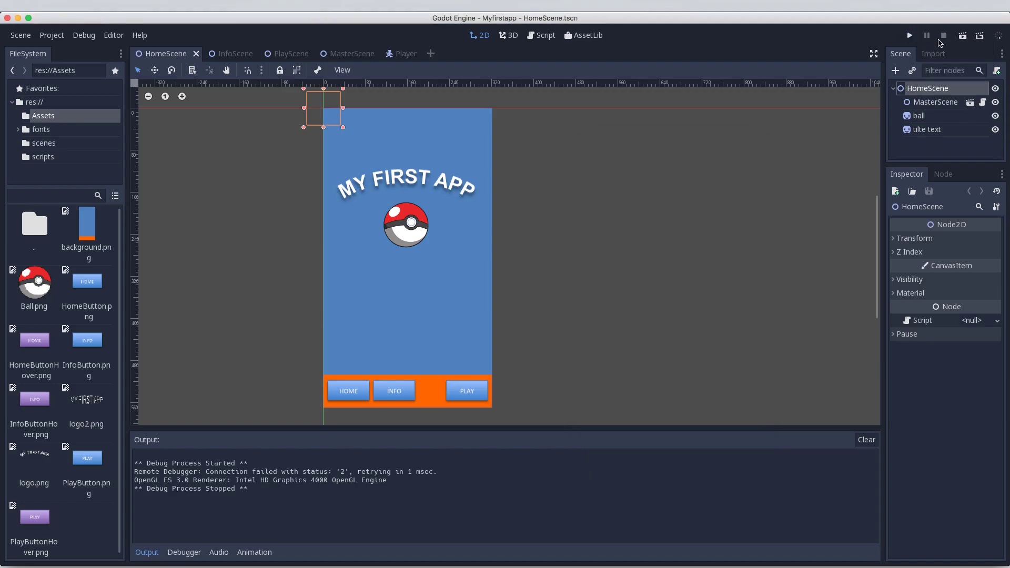
{"action": "left_click", "coordinate": [421, 55]}
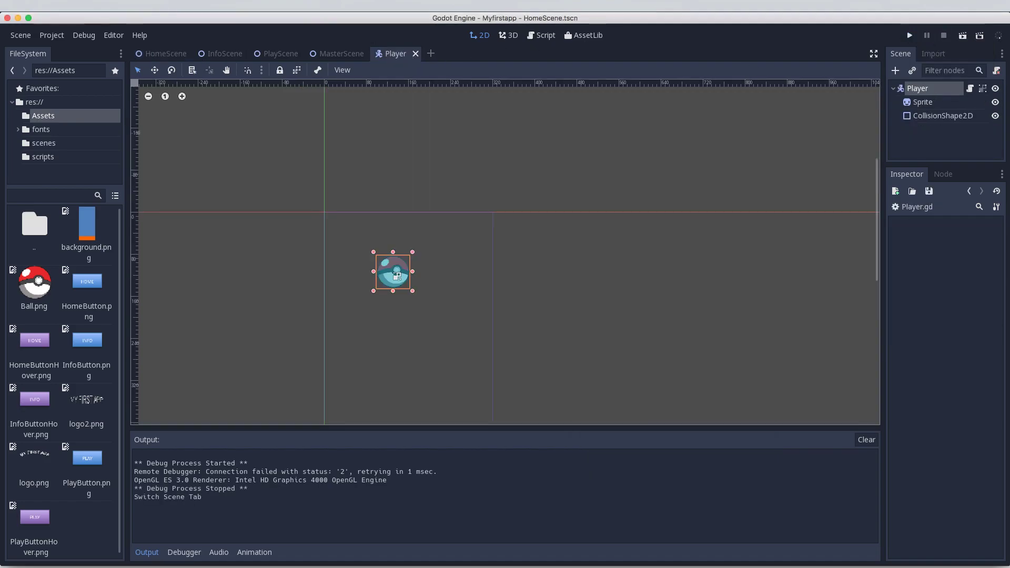
Open Player.gd in the script editor and place the caret on empty line 13.
{"action": "left_click", "coordinate": [971, 90]}
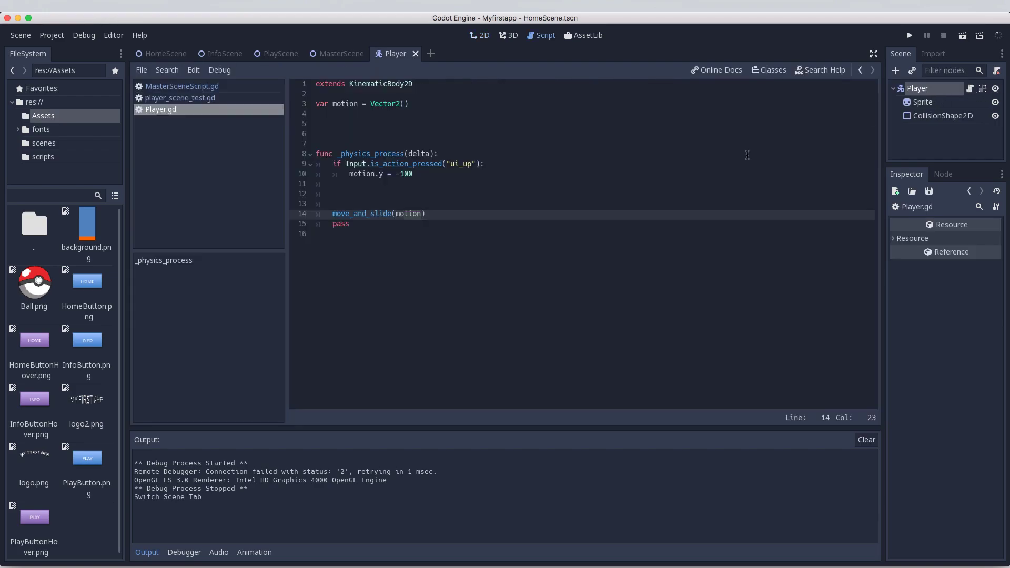
{"action": "left_click", "coordinate": [416, 176]}
{"action": "left_click", "coordinate": [374, 185]}
{"action": "left_click", "coordinate": [368, 204]}
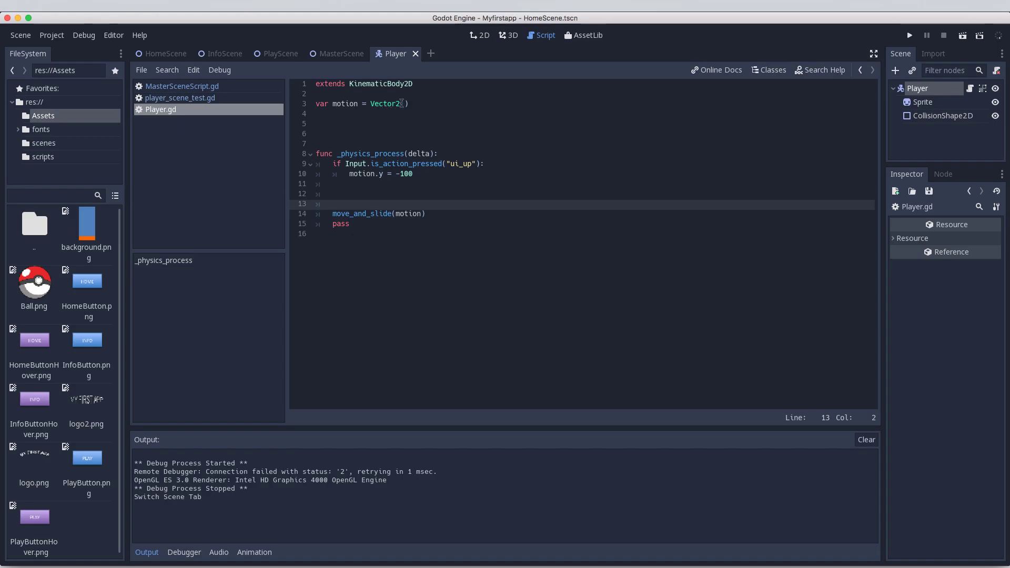
Save the Player scene, run the game, and enter the Play Scene to watch the ball rise.
{"action": "left_click", "coordinate": [21, 36]}
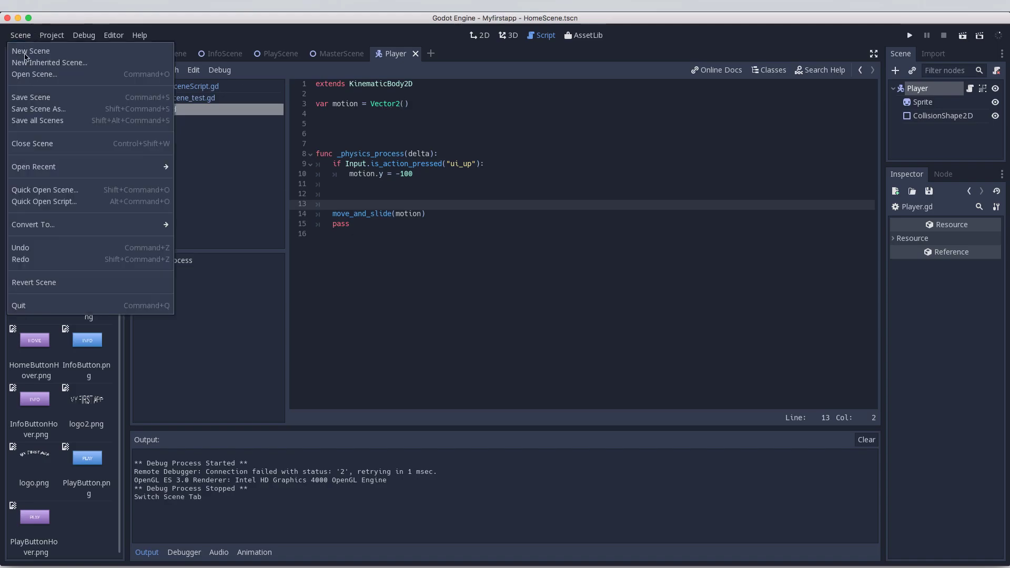
{"action": "left_click", "coordinate": [27, 100]}
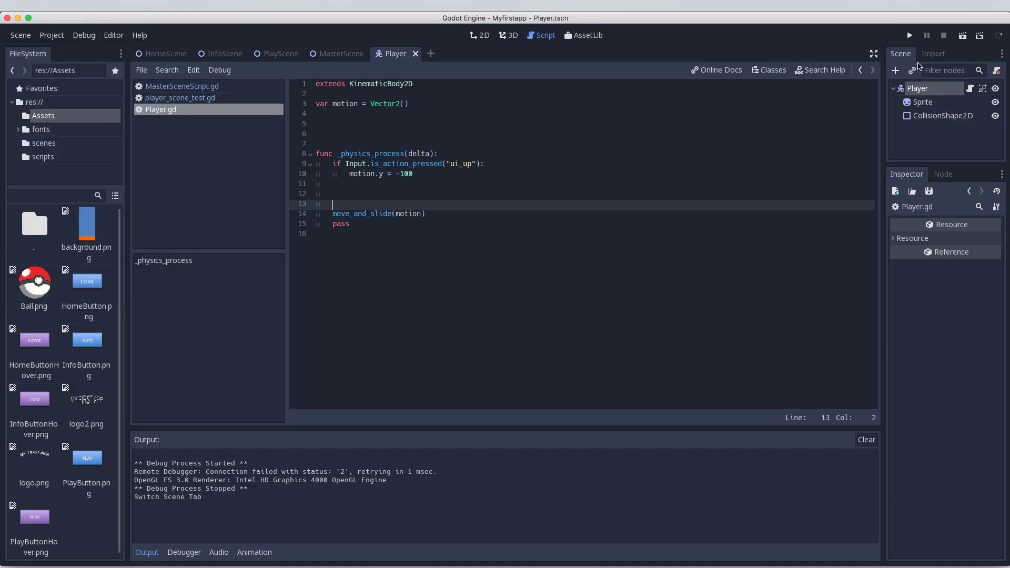
{"action": "left_click", "coordinate": [910, 35]}
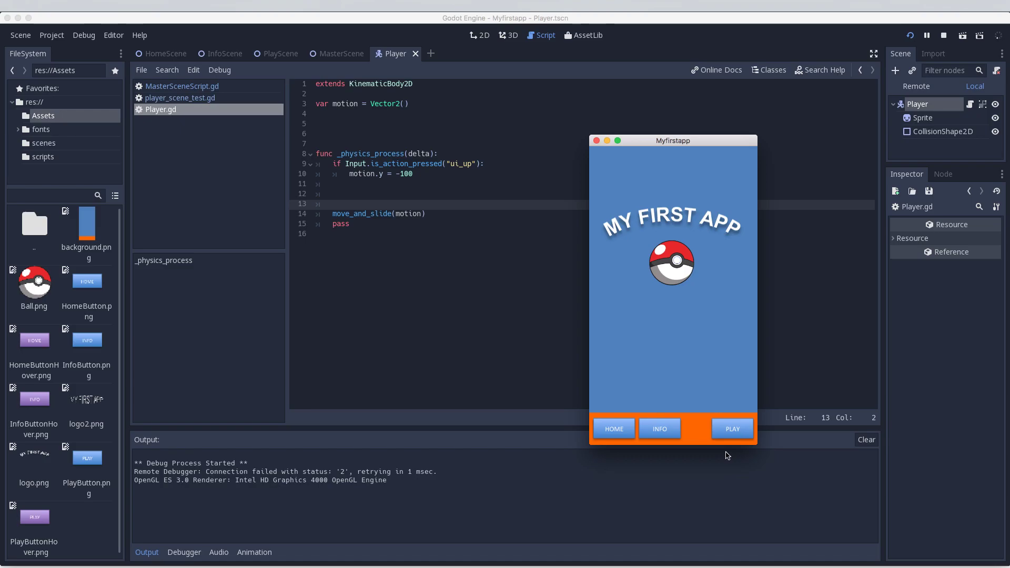
{"action": "left_click", "coordinate": [729, 435]}
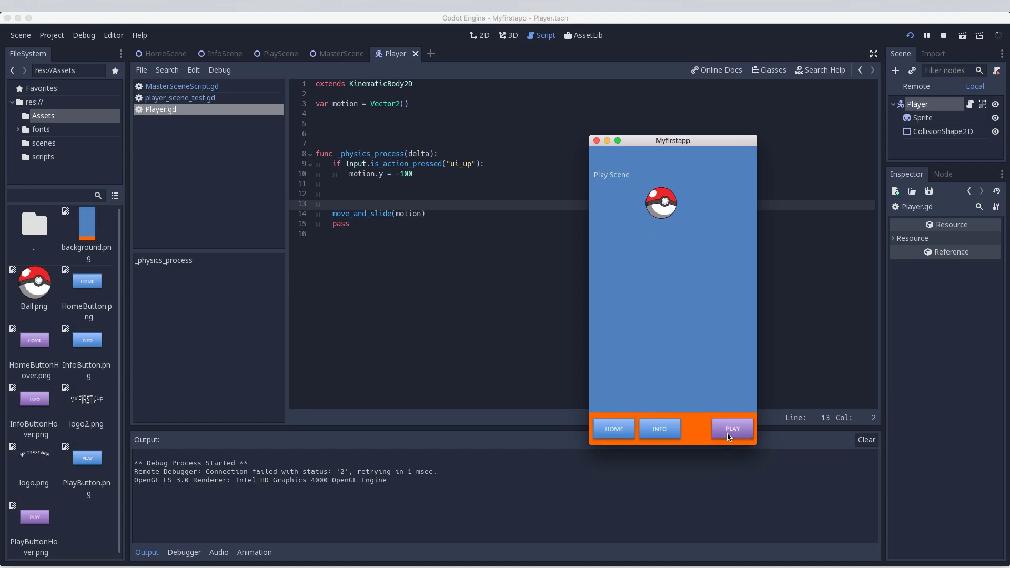
{"action": "left_click", "coordinate": [725, 434]}
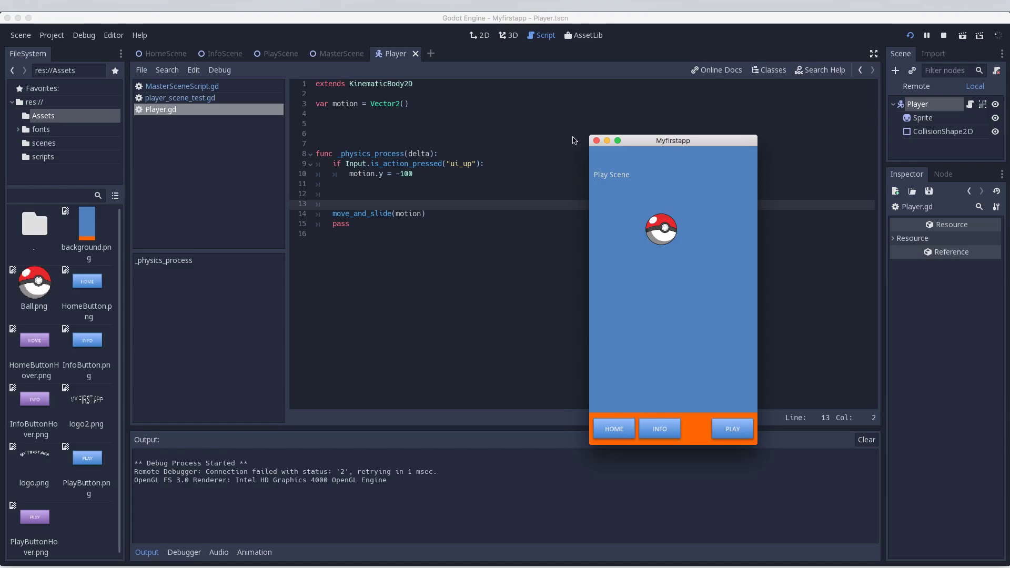
{"action": "left_click", "coordinate": [597, 140]}
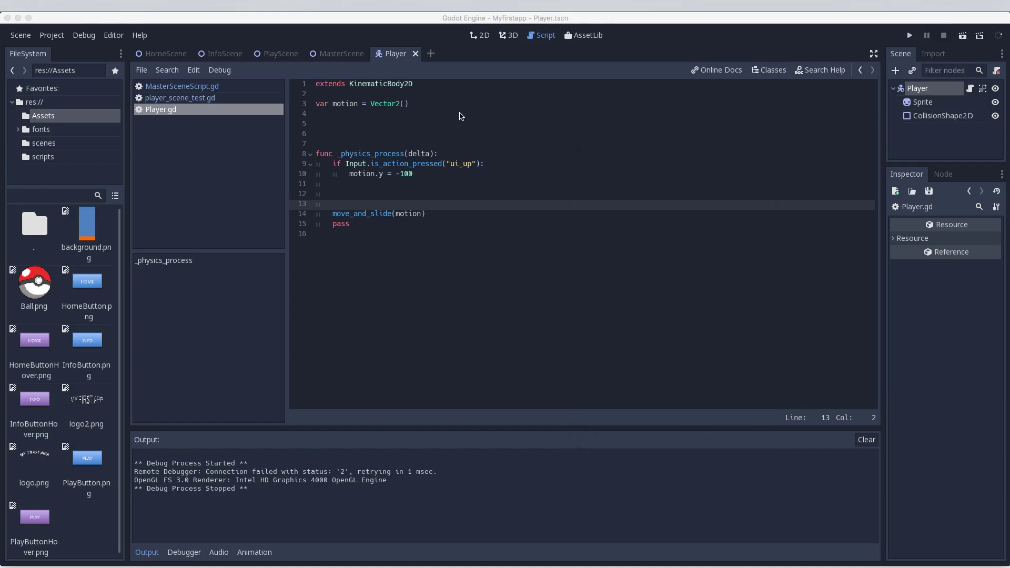
{"action": "left_click", "coordinate": [431, 179]}
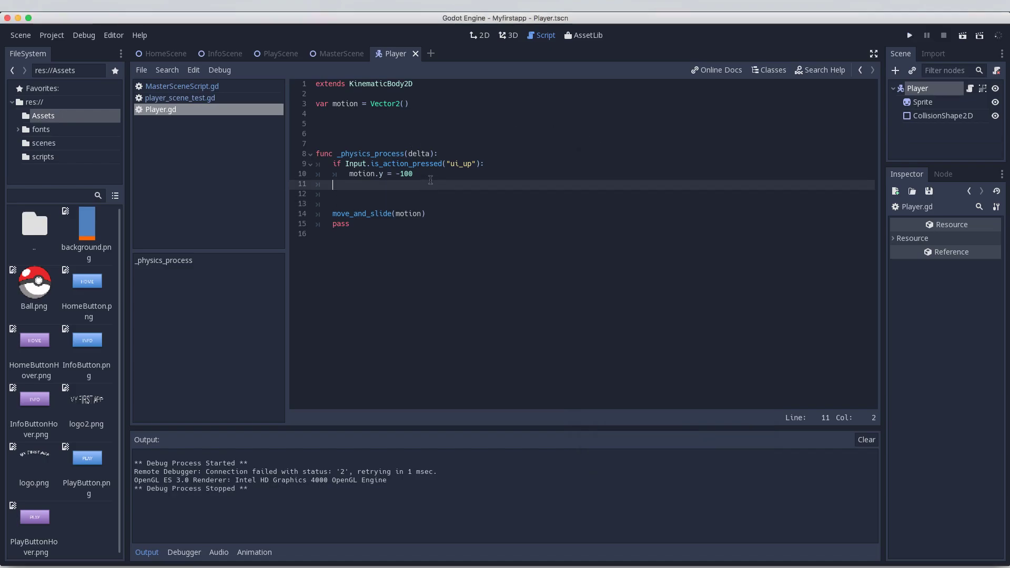
{"action": "type", "text": "lll"}
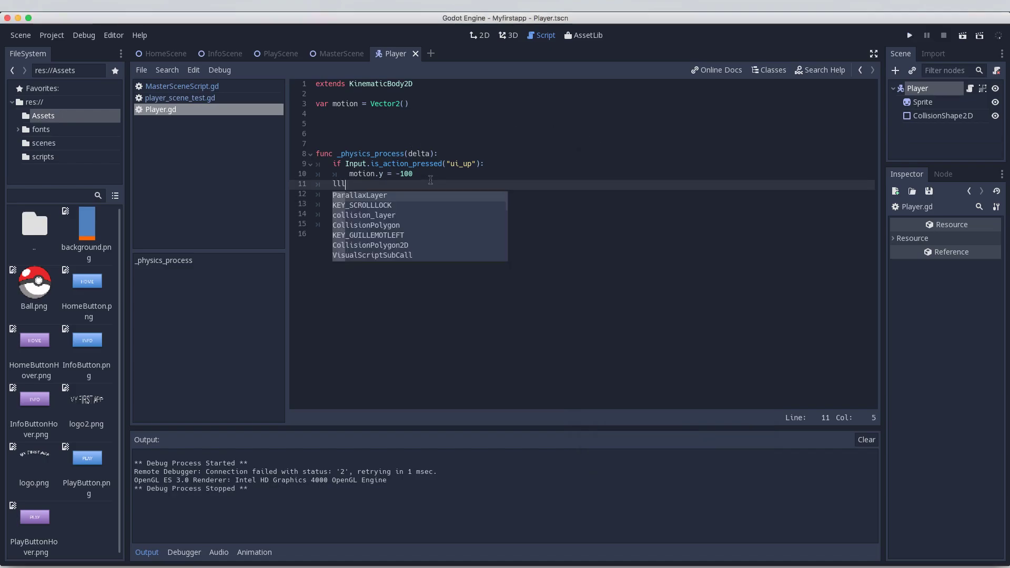
{"action": "left_click", "coordinate": [421, 176]}
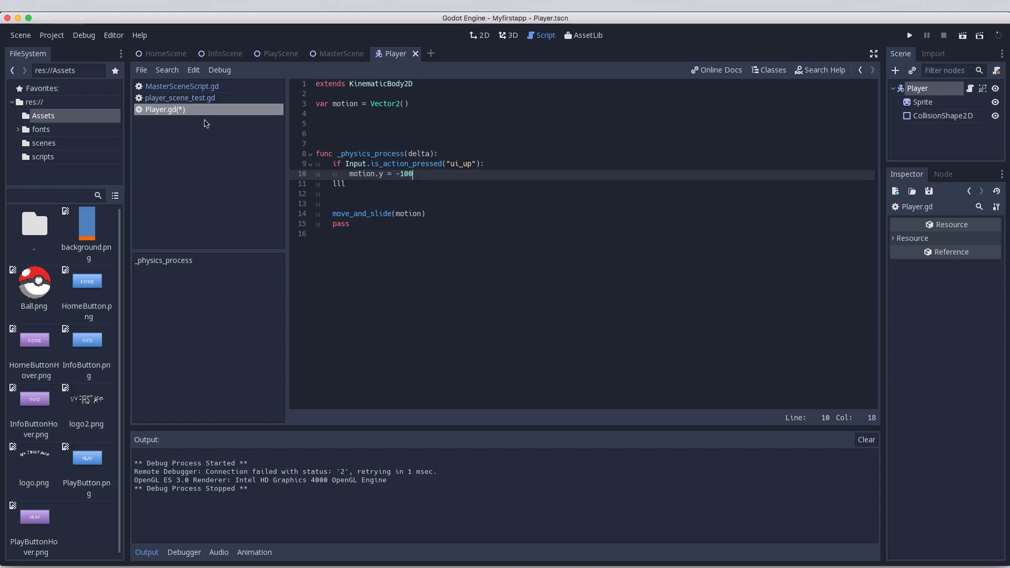
{"action": "left_click", "coordinate": [362, 185]}
{"action": "key", "text": "BackSpace"}
{"action": "key", "text": "BackSpace"}
{"action": "key", "text": "BackSpace"}
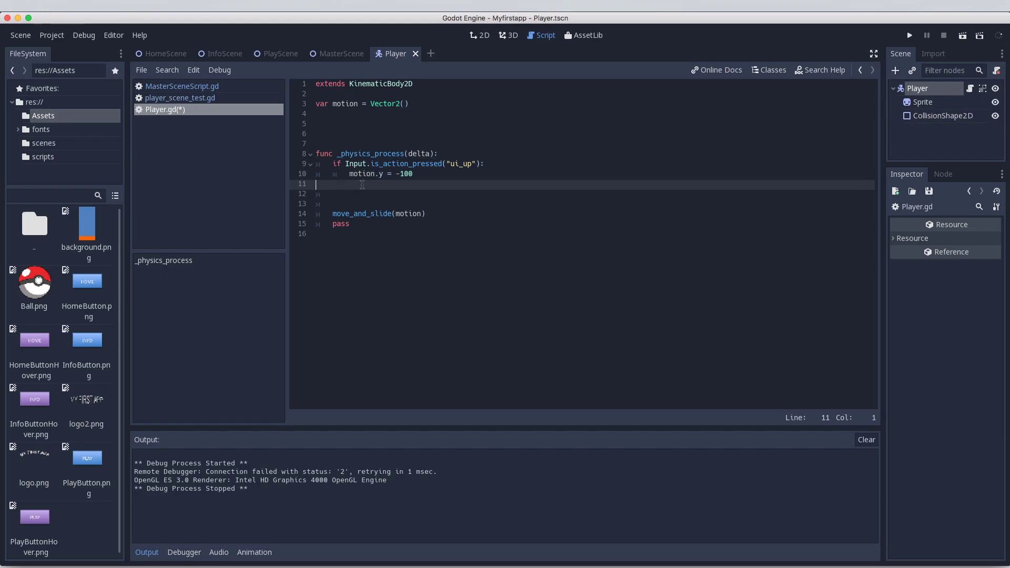
{"action": "key", "text": "BackSpace"}
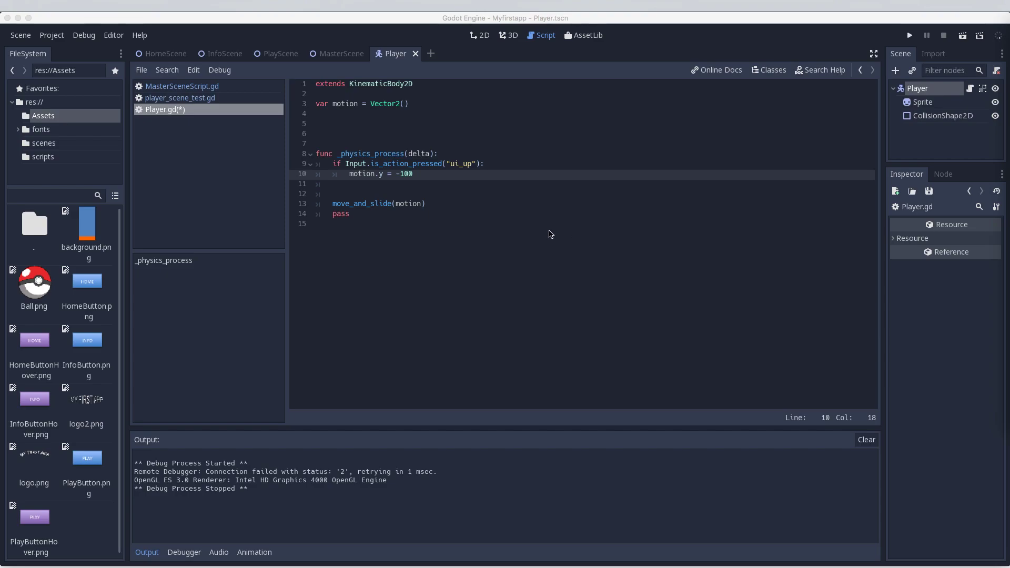
{"action": "left_click", "coordinate": [339, 180]}
{"action": "left_click", "coordinate": [333, 164]}
{"action": "left_click_drag", "start_coordinate": [332, 164], "coordinate": [505, 174]}
{"action": "key", "text": "super+c"}
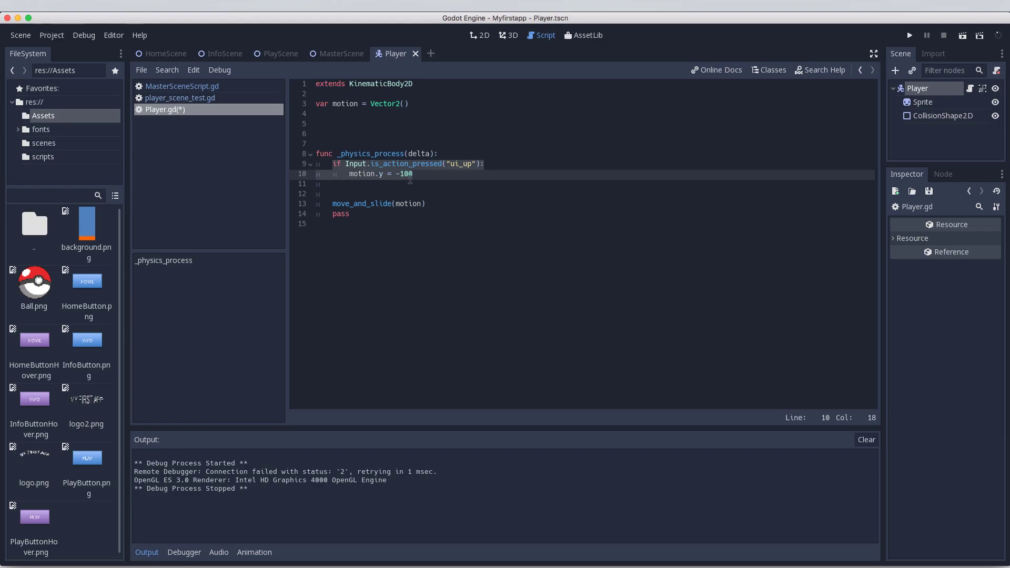
{"action": "left_click", "coordinate": [429, 173]}
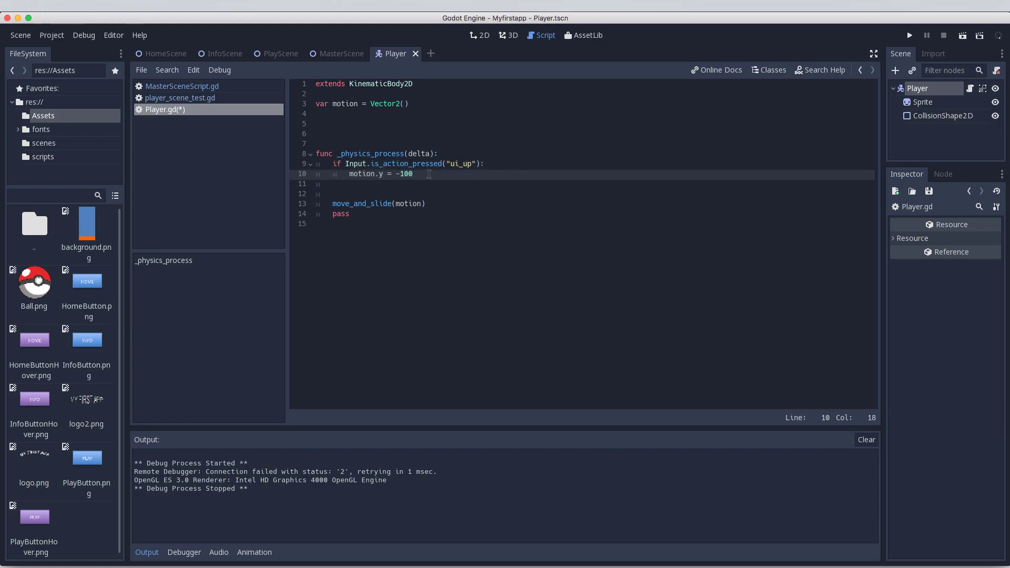
{"action": "key", "text": "Return"}
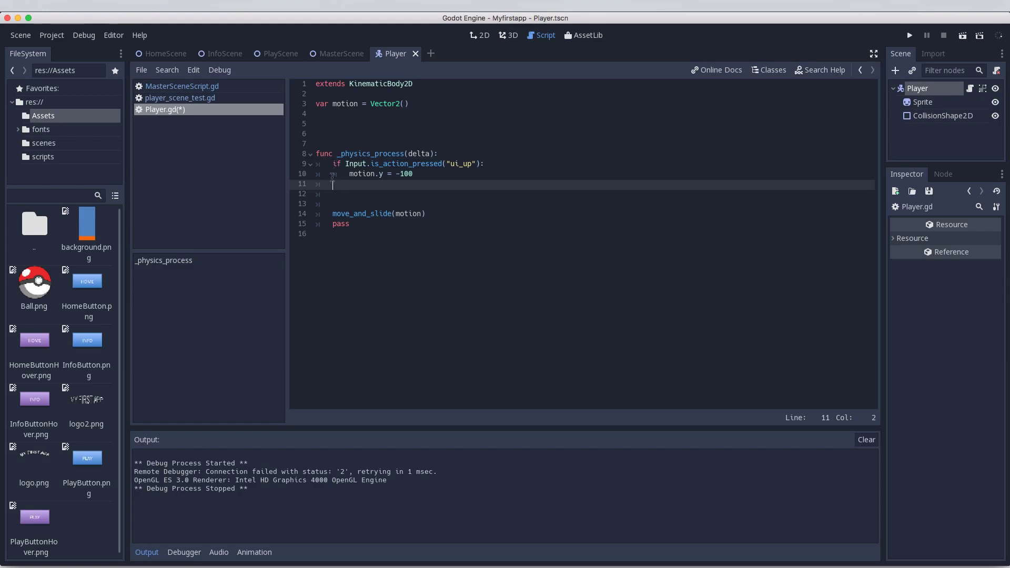
Paste three copies of the ui_up check below the original.
{"action": "key", "text": "super+v"}
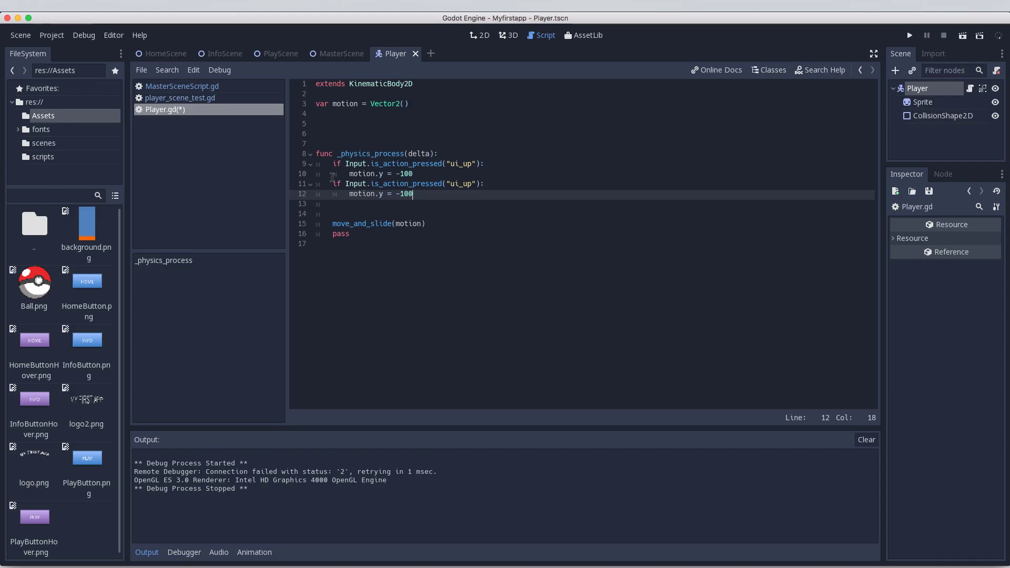
{"action": "key", "text": "Return"}
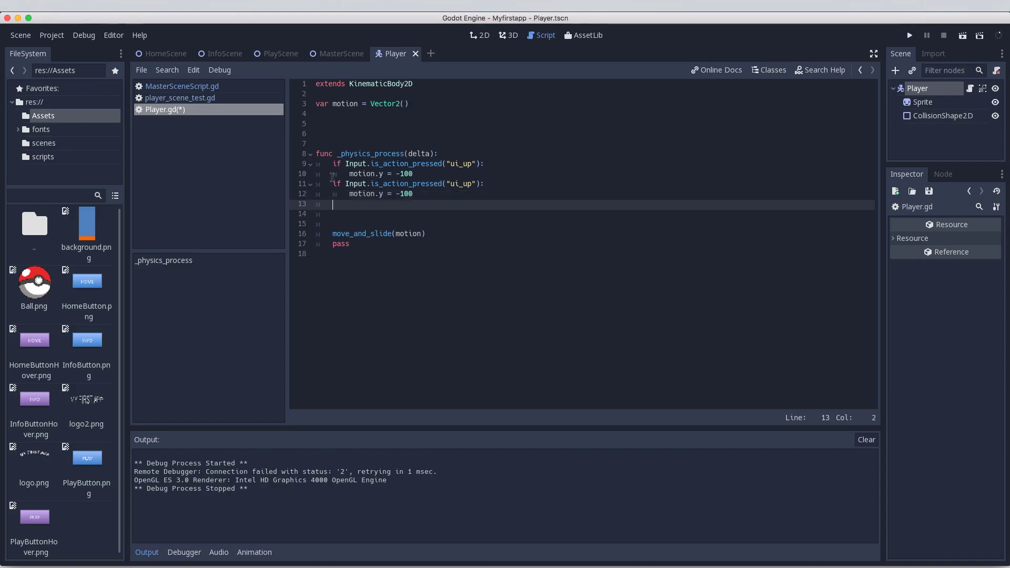
{"action": "key", "text": "super+v"}
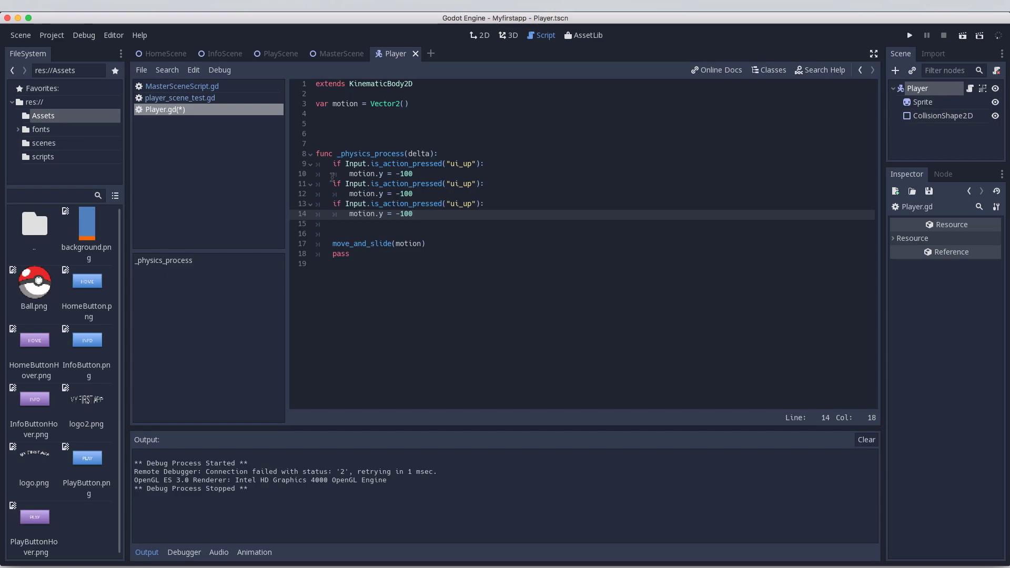
{"action": "key", "text": "Return"}
{"action": "key", "text": "super+v"}
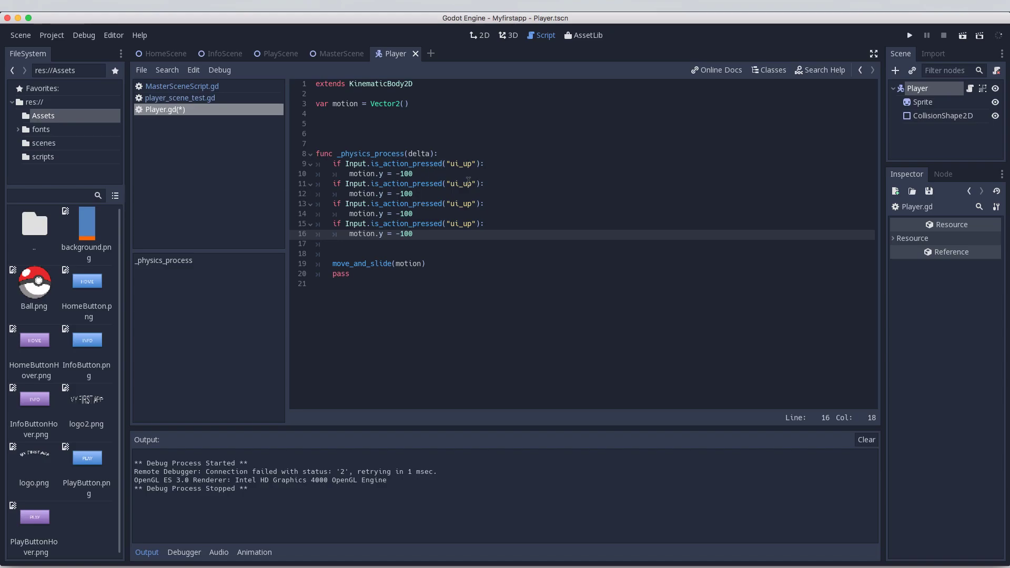
Rename the copied checks' actions to ui_down, ui_left and ui_right.
{"action": "left_click", "coordinate": [472, 184]}
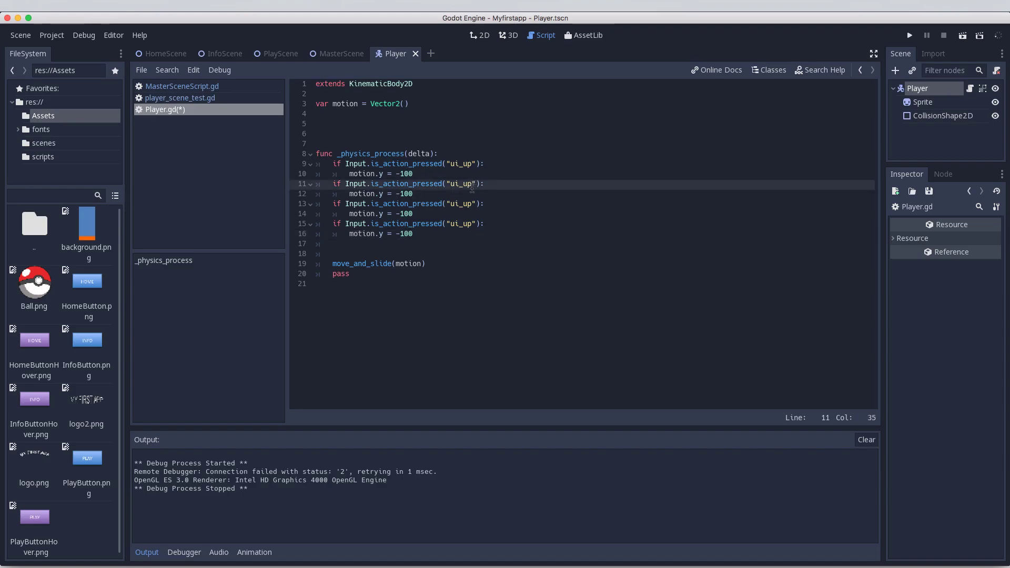
{"action": "key", "text": "BackSpace"}
{"action": "key", "text": "BackSpace"}
{"action": "type", "text": "down"}
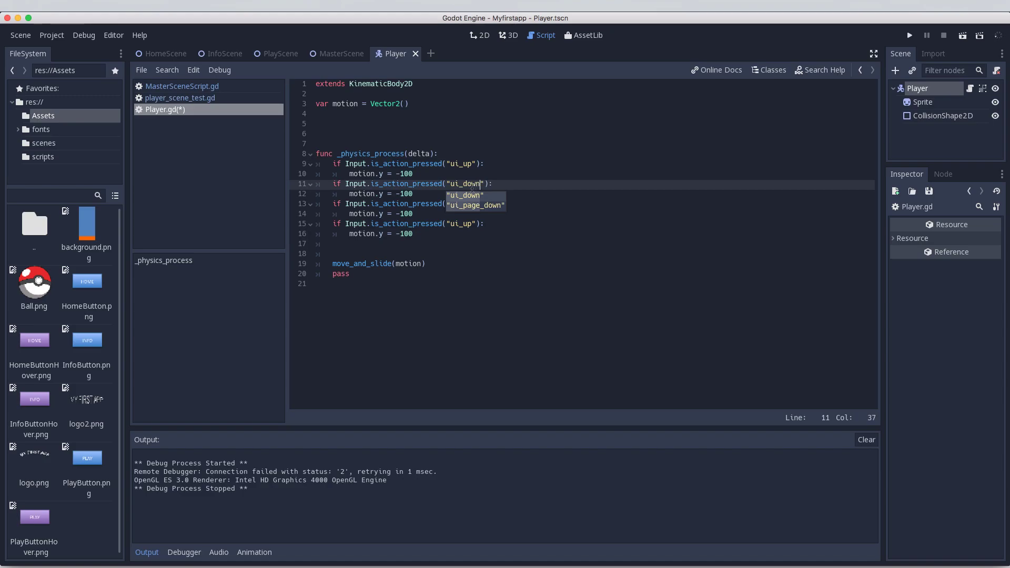
{"action": "key", "text": "End"}
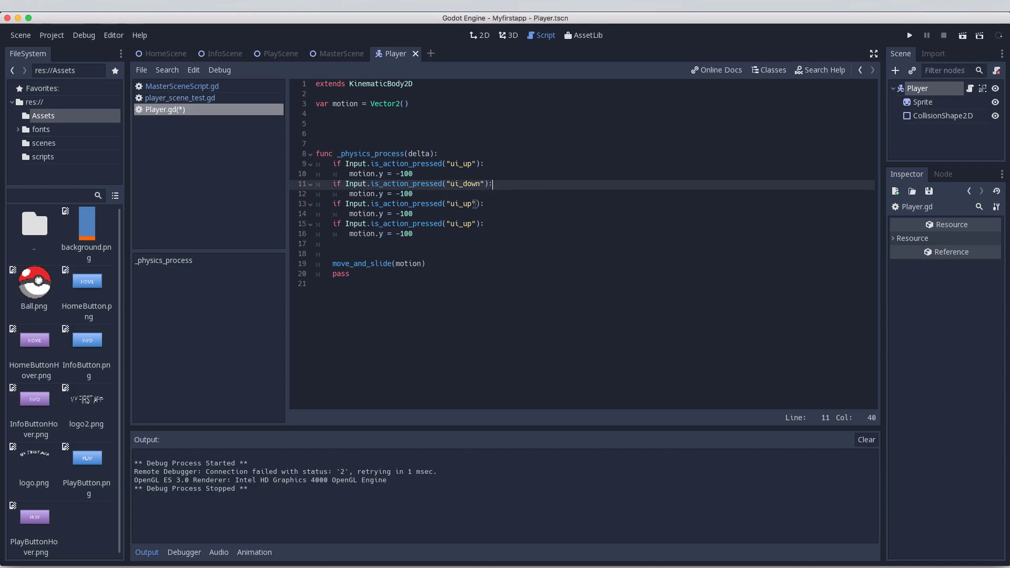
{"action": "left_click", "coordinate": [472, 204]}
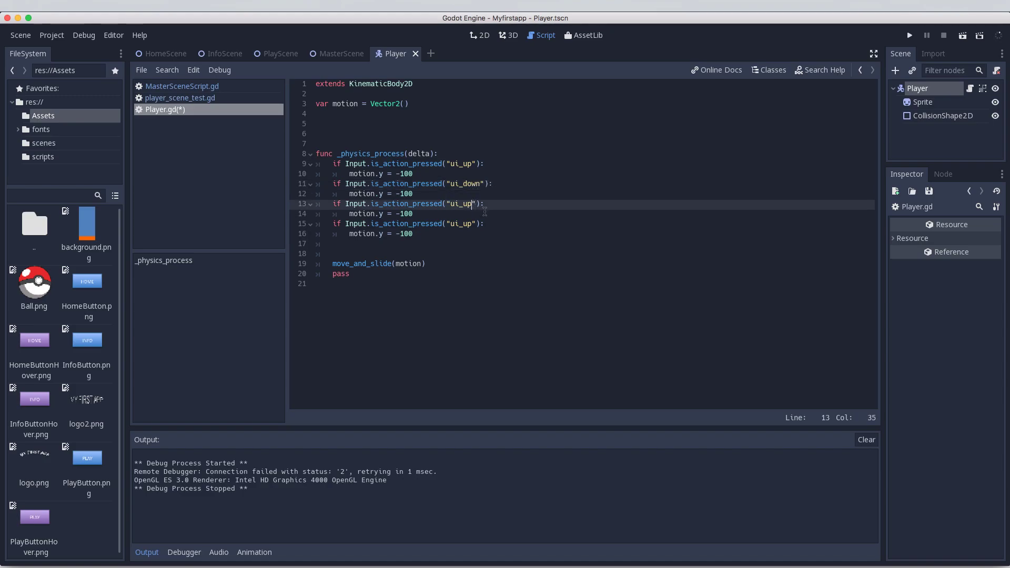
{"action": "key", "text": "BackSpace"}
{"action": "key", "text": "BackSpace"}
{"action": "type", "text": "left"}
{"action": "left_click", "coordinate": [487, 224]}
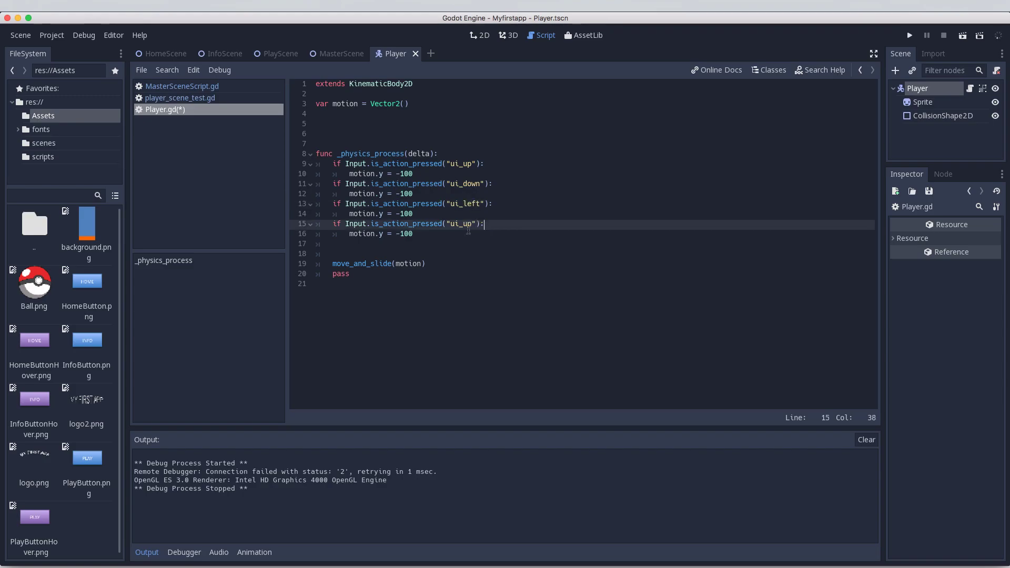
{"action": "left_click", "coordinate": [471, 223]}
{"action": "key", "text": "BackSpace"}
{"action": "type", "text": "right"}
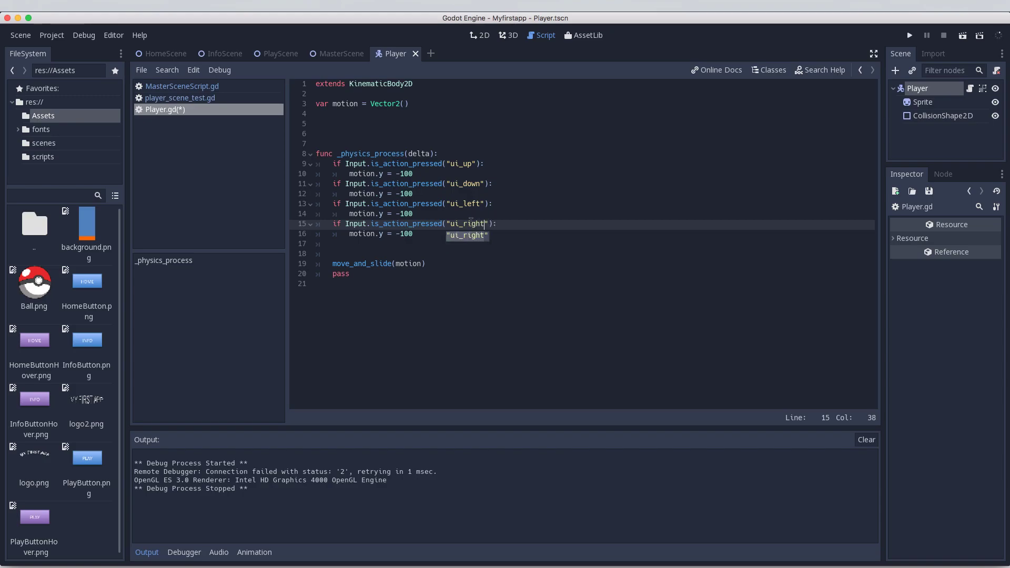
{"action": "left_click", "coordinate": [505, 224]}
Step through the four action checks ui_up, ui_down, ui_left and ui_right.
{"action": "left_click", "coordinate": [454, 163]}
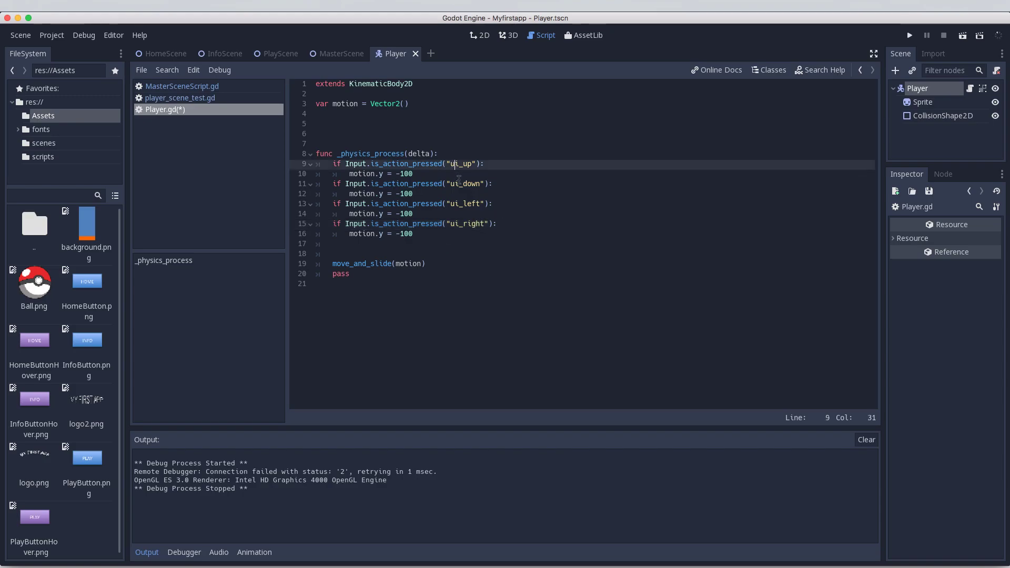
{"action": "left_click", "coordinate": [459, 183]}
{"action": "left_click", "coordinate": [459, 204]}
{"action": "left_click", "coordinate": [459, 223]}
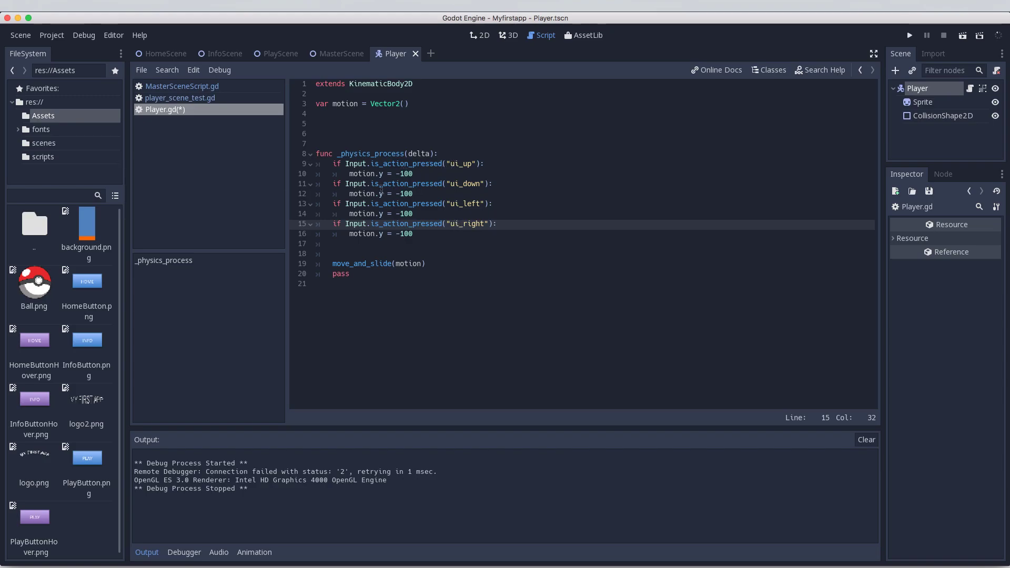
Change the ui_down check's value to motion.y = 100.
{"action": "left_click", "coordinate": [403, 193]}
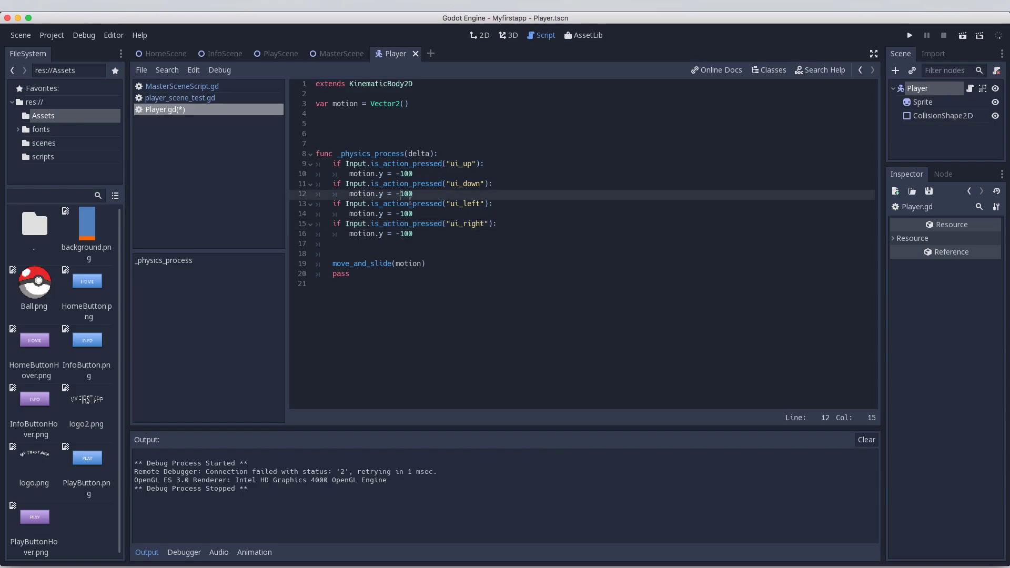
{"action": "key", "text": "BackSpace"}
{"action": "left_click", "coordinate": [401, 173]}
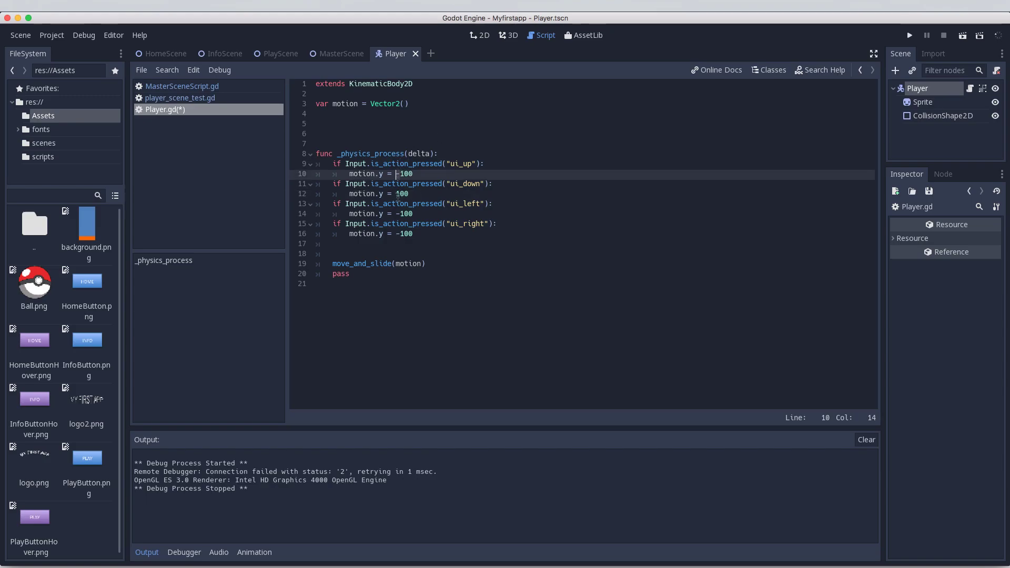
{"action": "left_click", "coordinate": [396, 194]}
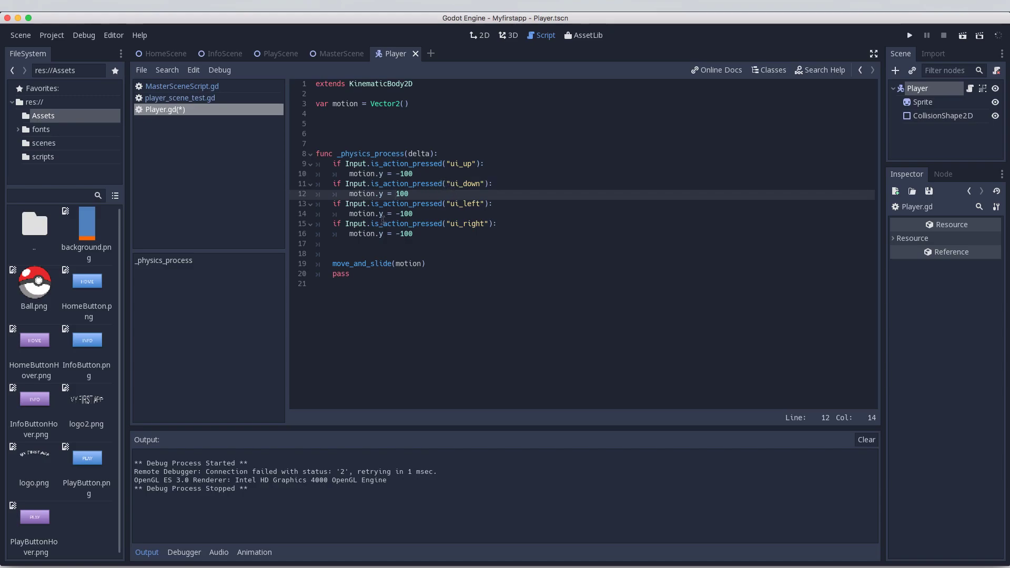
Switch the ui_left and ui_right checks to set motion.x instead of motion.y.
{"action": "left_click", "coordinate": [382, 214]}
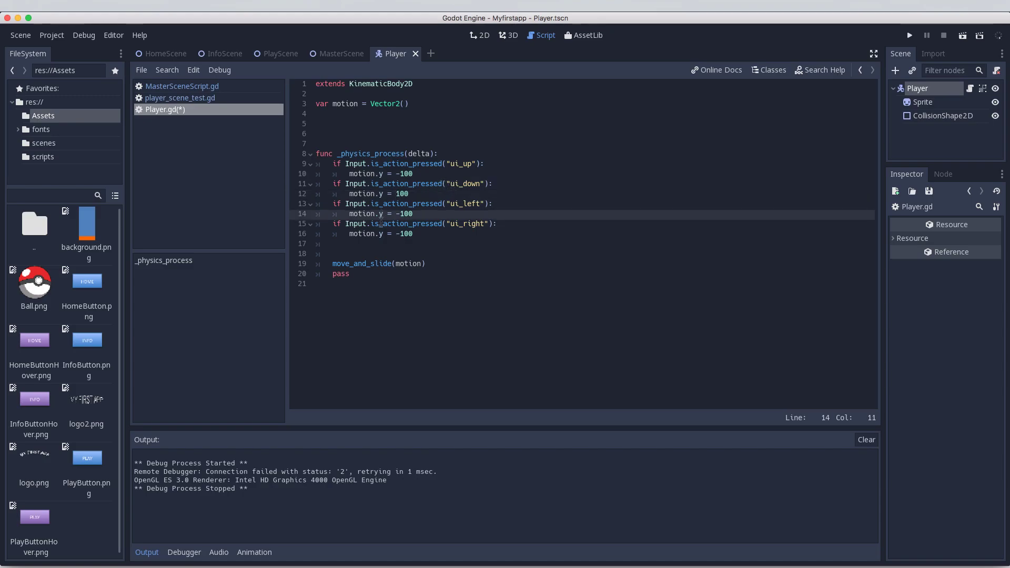
{"action": "key", "text": "BackSpace"}
{"action": "type", "text": "x"}
{"action": "left_click", "coordinate": [382, 234]}
{"action": "key", "text": "BackSpace"}
{"action": "type", "text": "x"}
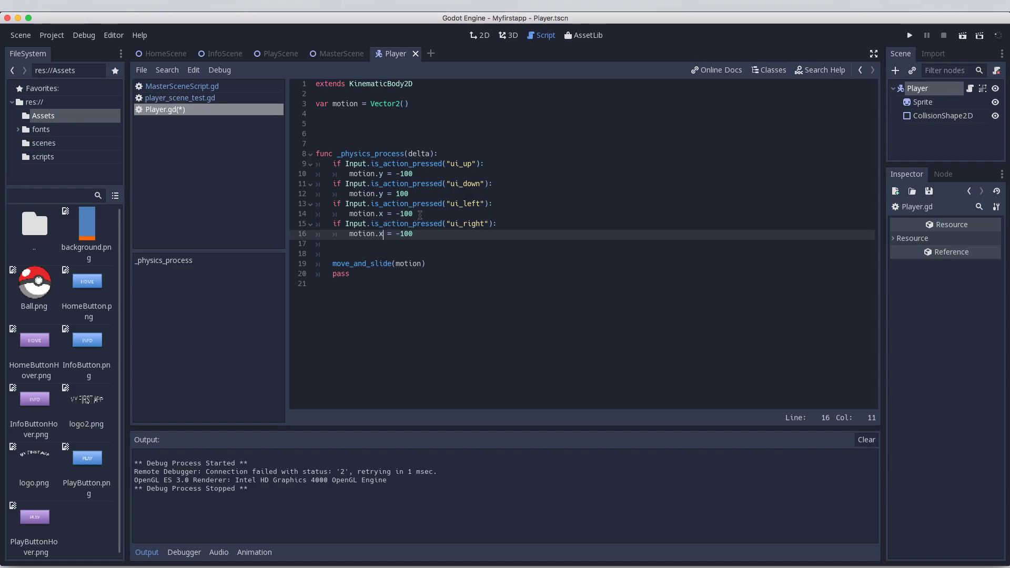
Make the ui_right check set motion.x to positive 100.
{"action": "left_click", "coordinate": [465, 205]}
{"action": "left_click", "coordinate": [404, 214]}
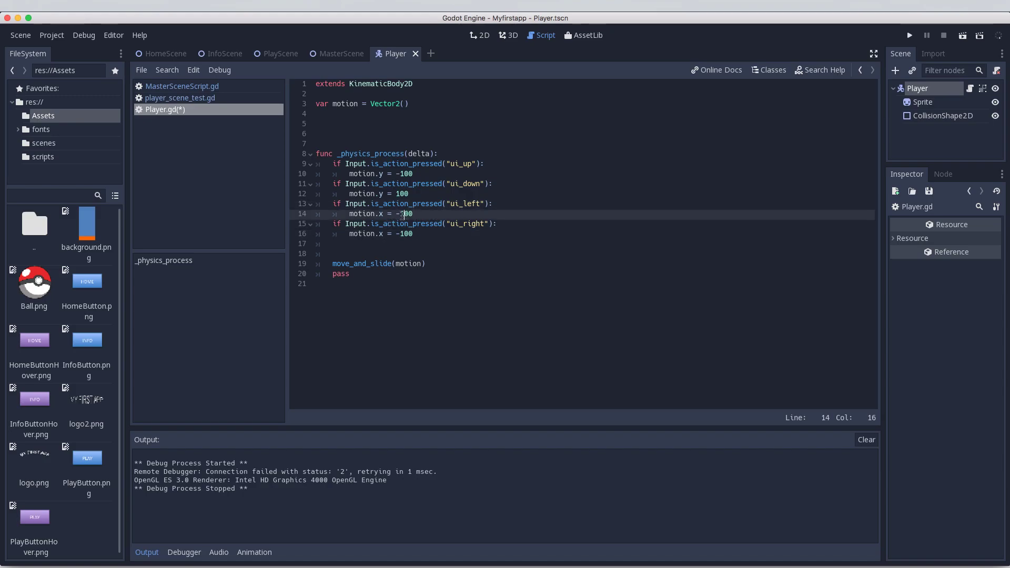
{"action": "left_click", "coordinate": [399, 234]}
{"action": "key", "text": "BackSpace"}
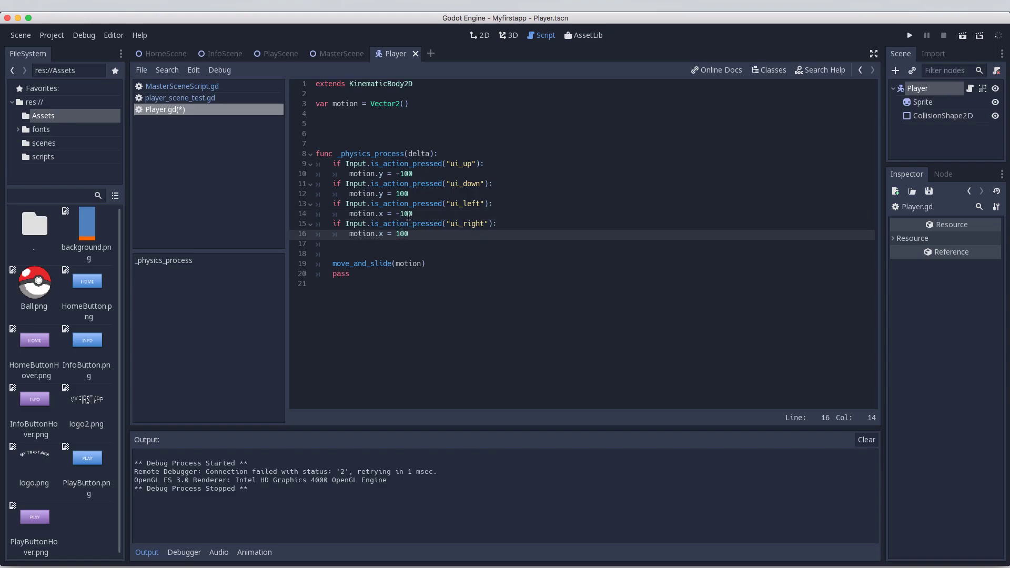
Review all four checks' motion values: up -100, down 100, left -100, right 100.
{"action": "left_click", "coordinate": [406, 213]}
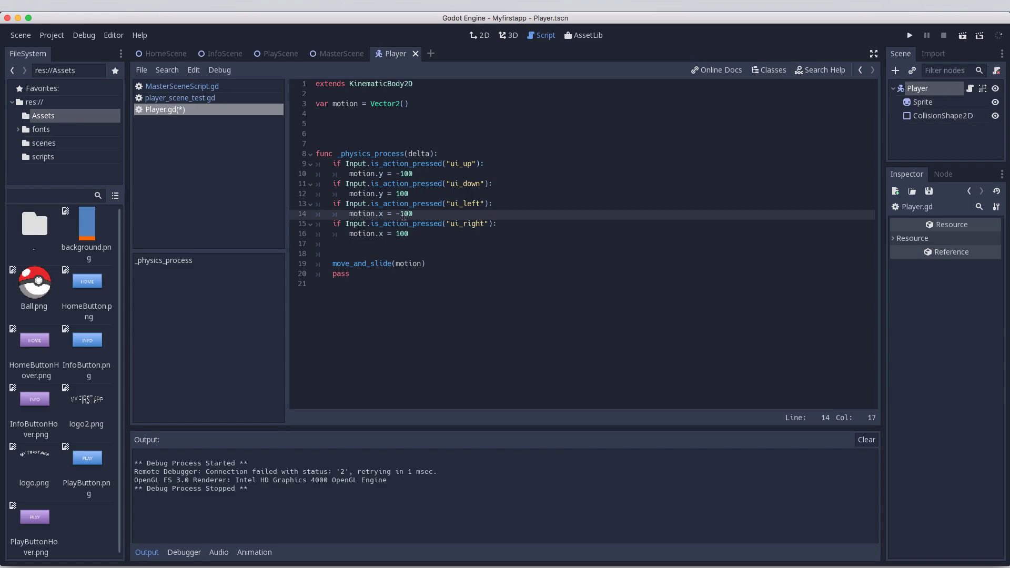
{"action": "left_click", "coordinate": [405, 234]}
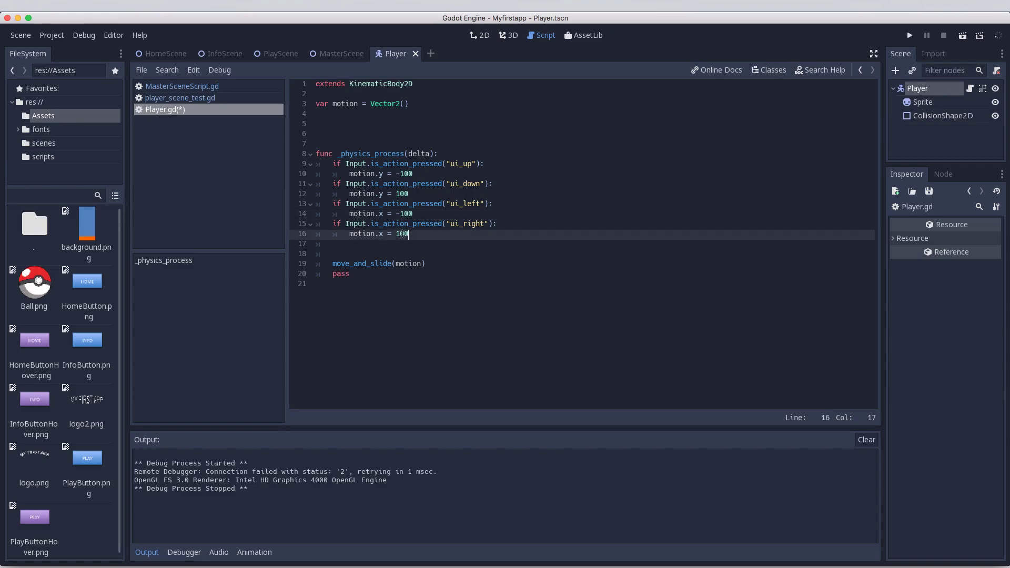
{"action": "left_click", "coordinate": [382, 213]}
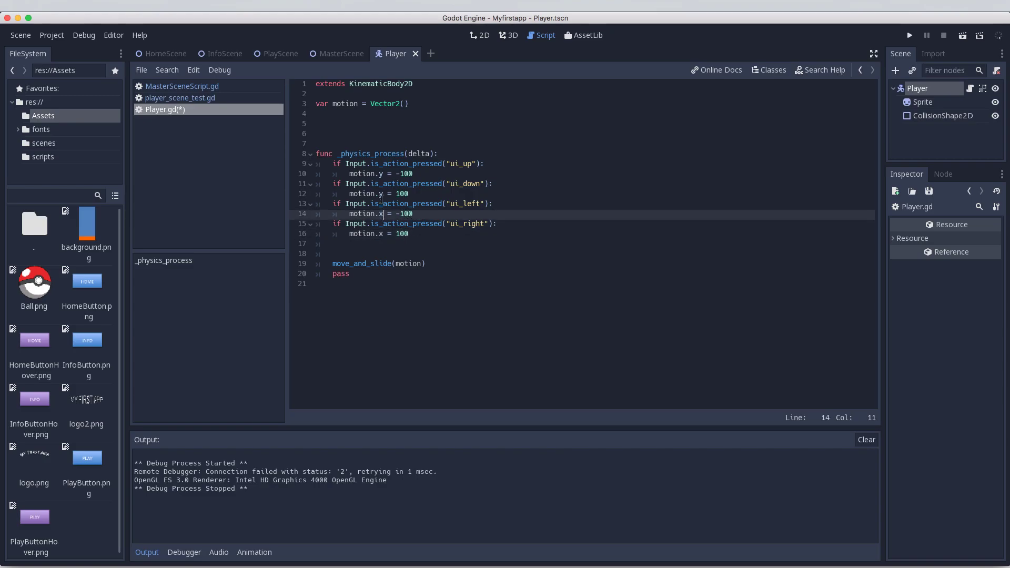
{"action": "left_click", "coordinate": [382, 195]}
{"action": "left_click", "coordinate": [381, 177]}
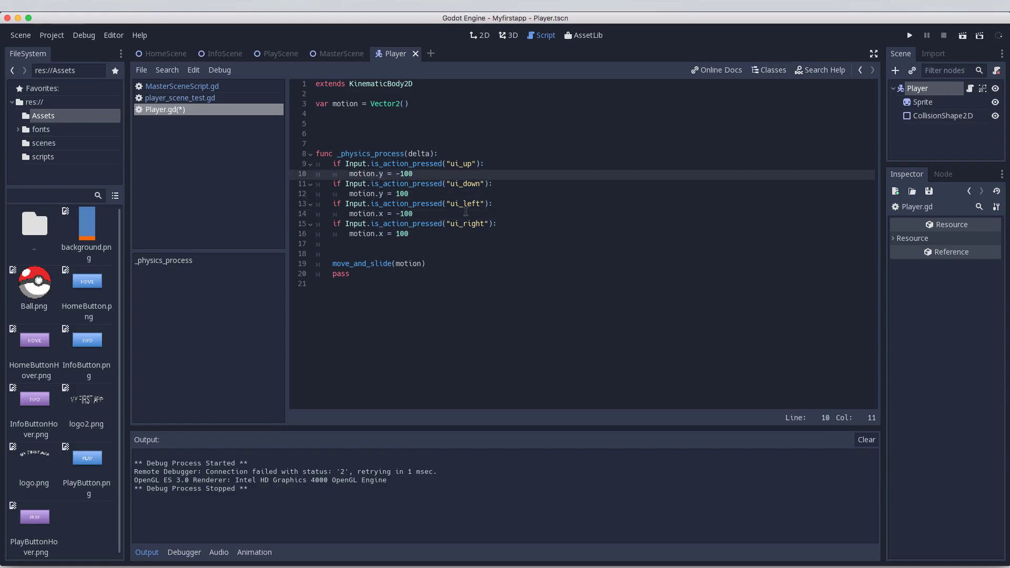
{"action": "left_click", "coordinate": [466, 204]}
{"action": "left_click", "coordinate": [465, 216]}
{"action": "left_click", "coordinate": [464, 186]}
{"action": "left_click", "coordinate": [463, 163]}
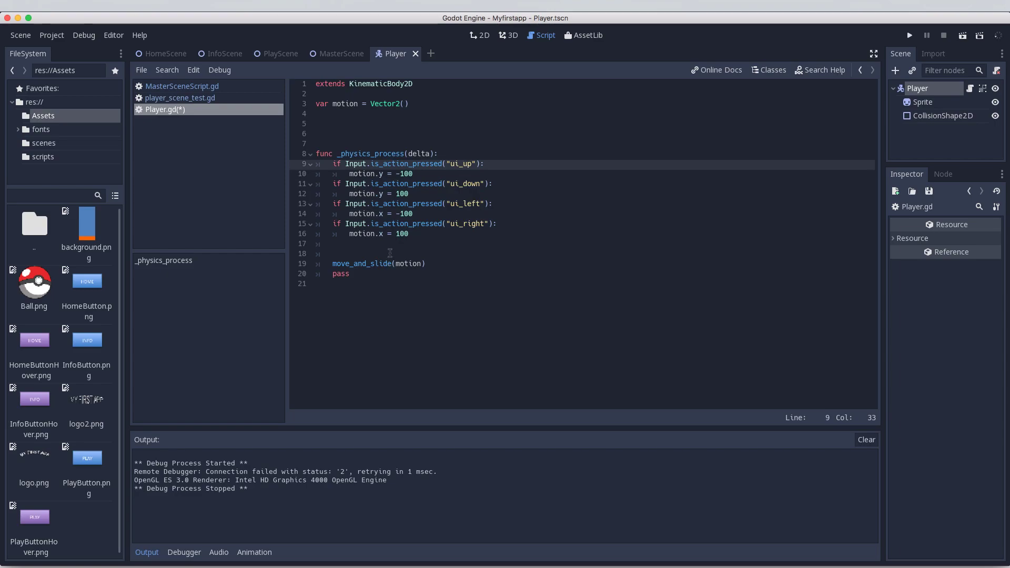
Use Save all Scenes, then Scene > Save Scene, clearing Player.gd's (*) unsaved marker.
{"action": "left_click", "coordinate": [21, 36]}
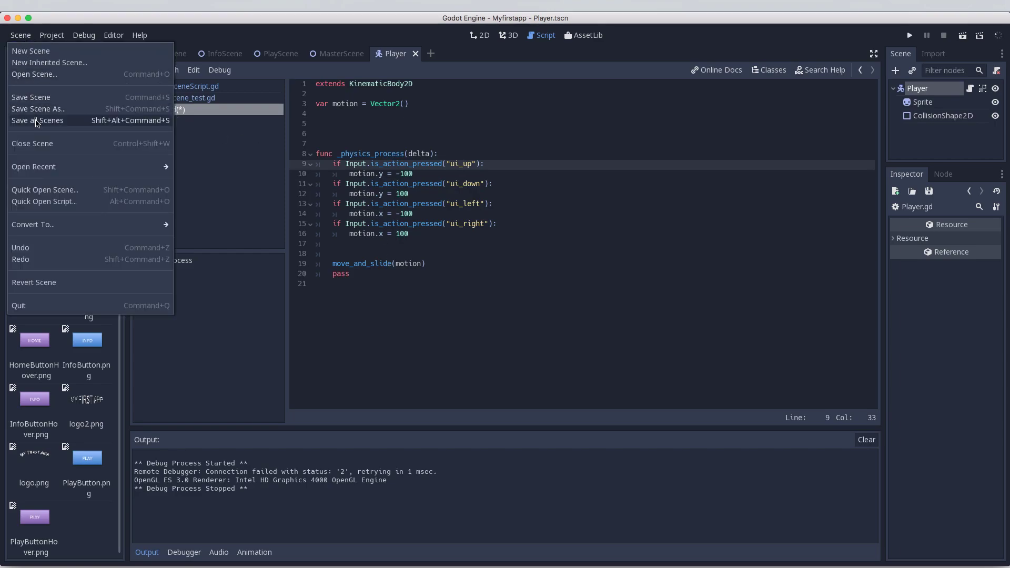
{"action": "left_click", "coordinate": [36, 122]}
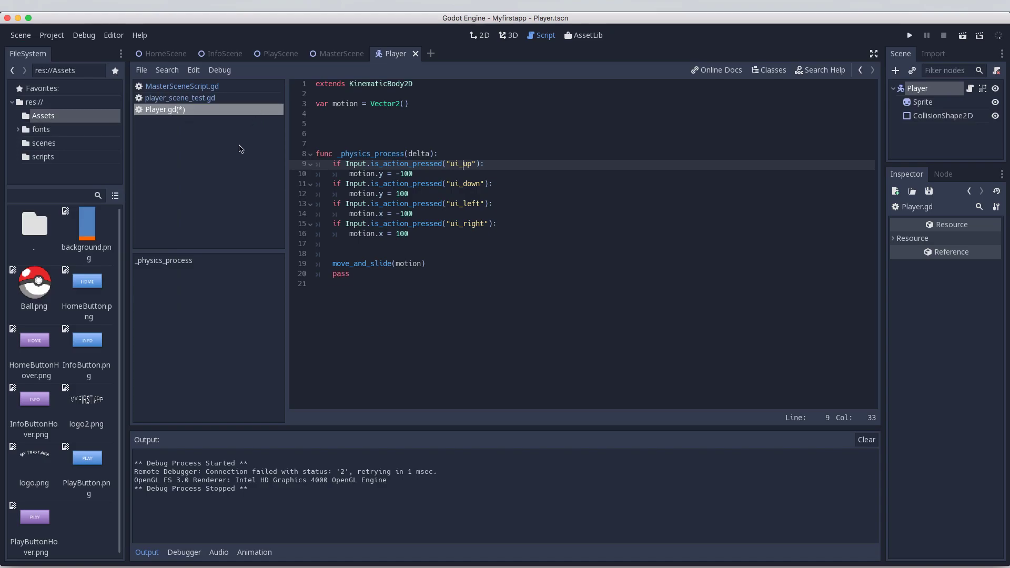
{"action": "left_click", "coordinate": [224, 141]}
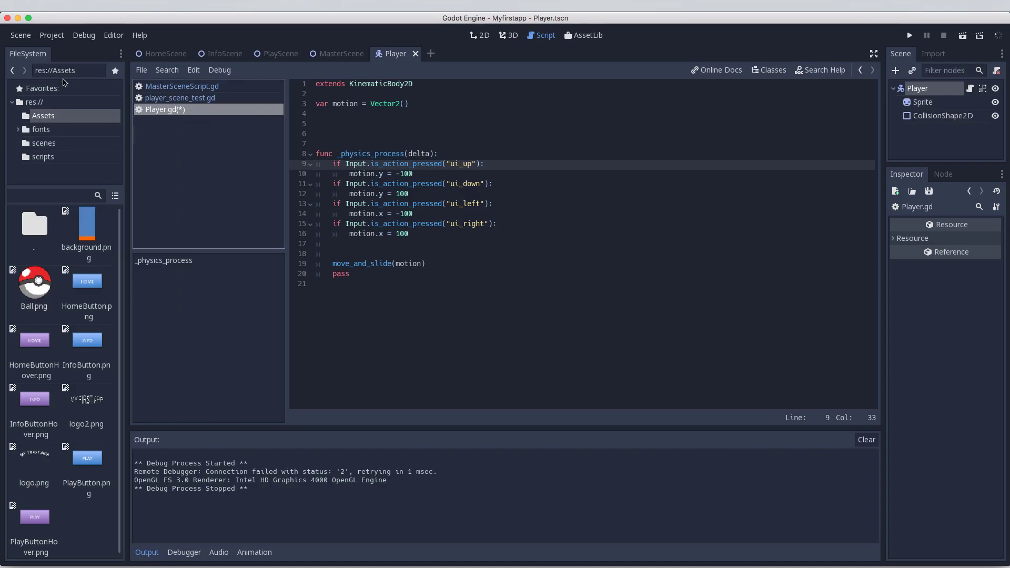
{"action": "left_click", "coordinate": [21, 35]}
{"action": "left_click", "coordinate": [27, 97]}
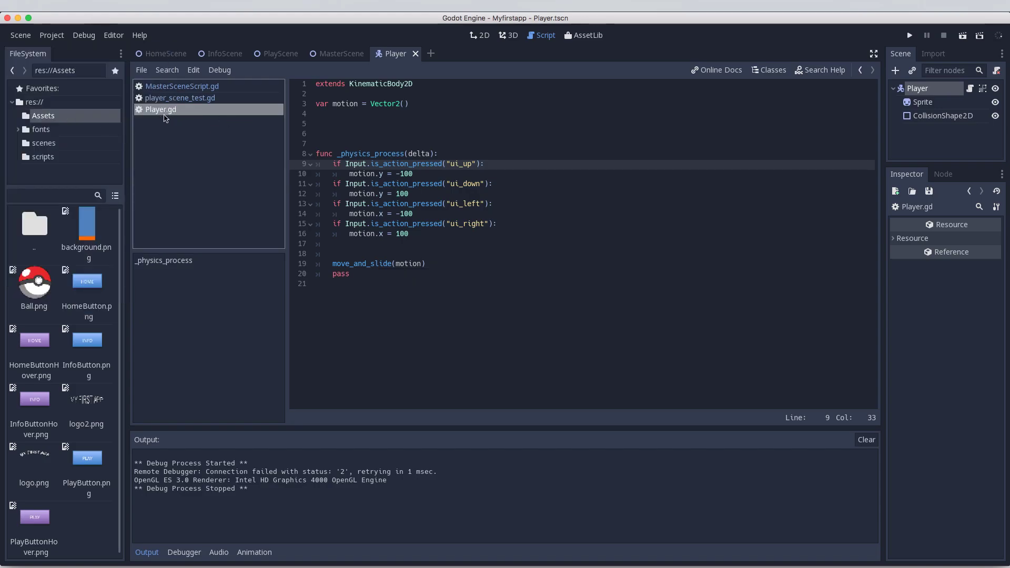
{"action": "left_click", "coordinate": [20, 35]}
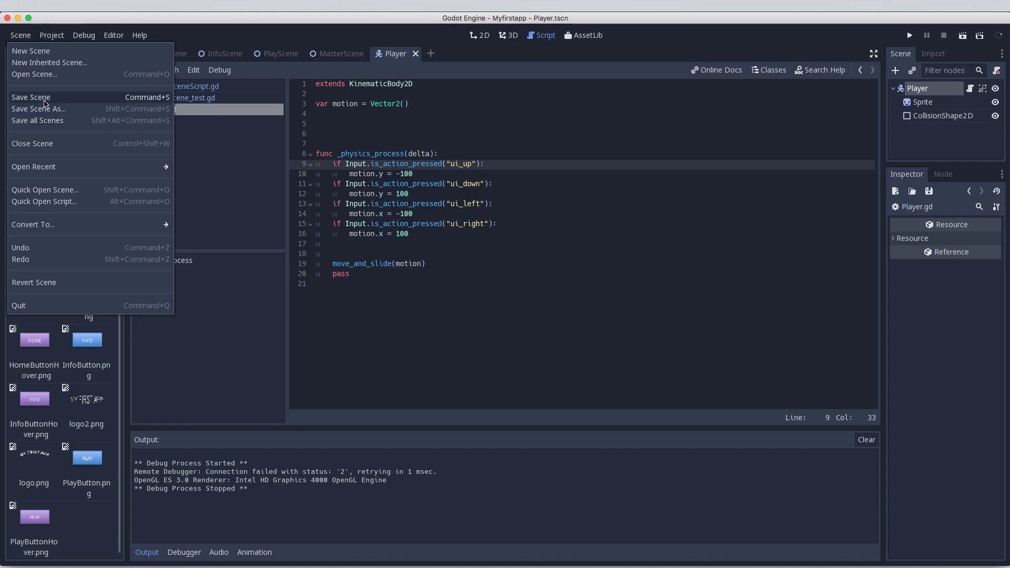
{"action": "left_click", "coordinate": [219, 167]}
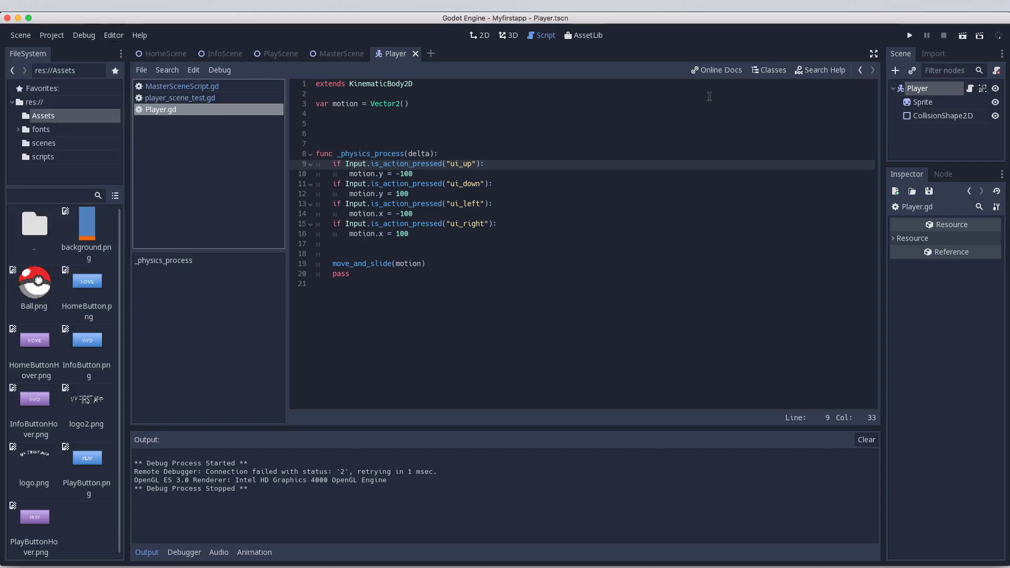
Launch the game, enter the Play Scene, and start moving the ball with the arrow keys.
{"action": "left_click", "coordinate": [909, 36]}
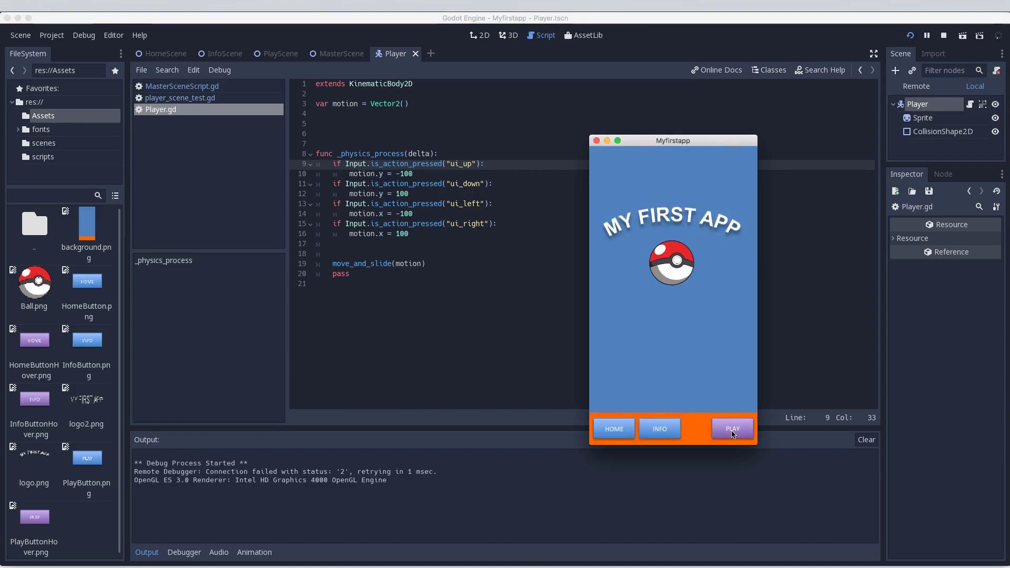
{"action": "left_click", "coordinate": [733, 432]}
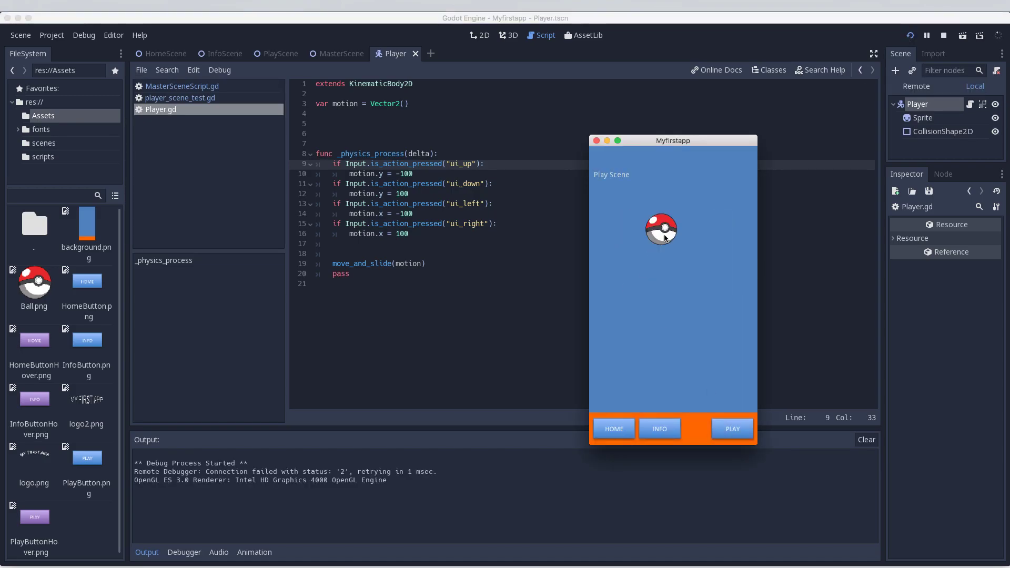
{"action": "key", "text": "Down"}
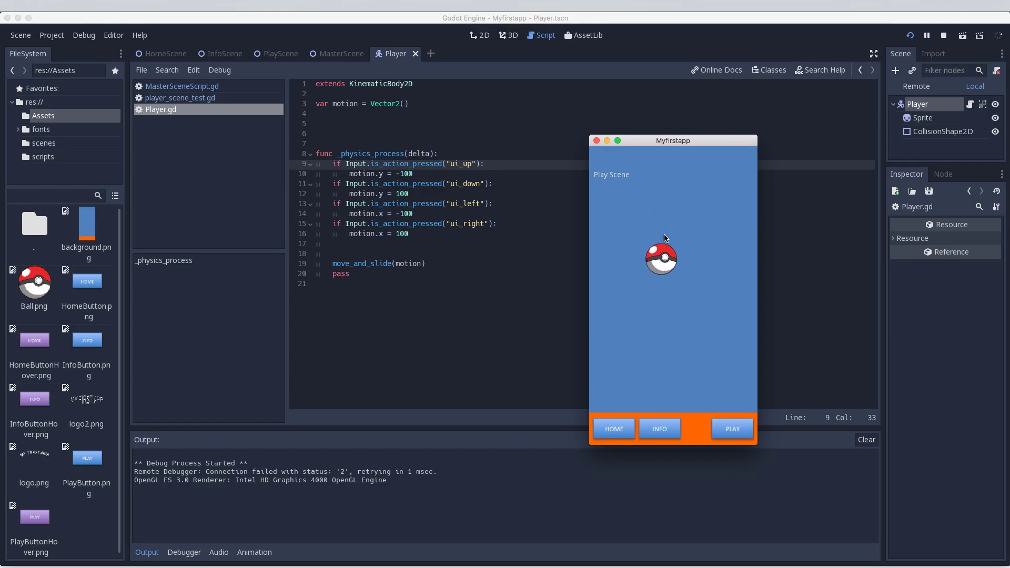
{"action": "key", "text": "Left"}
{"action": "key", "text": "Right"}
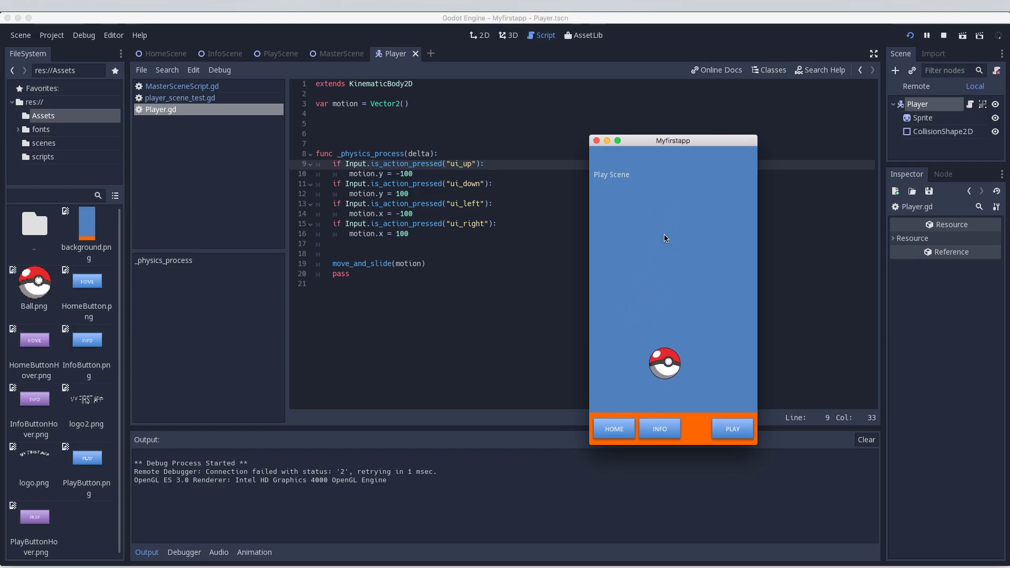
Steer the ball up, down, left, right and diagonally around the screen, then restart the Play Scene.
{"action": "key", "text": "Up"}
{"action": "key", "text": "Left"}
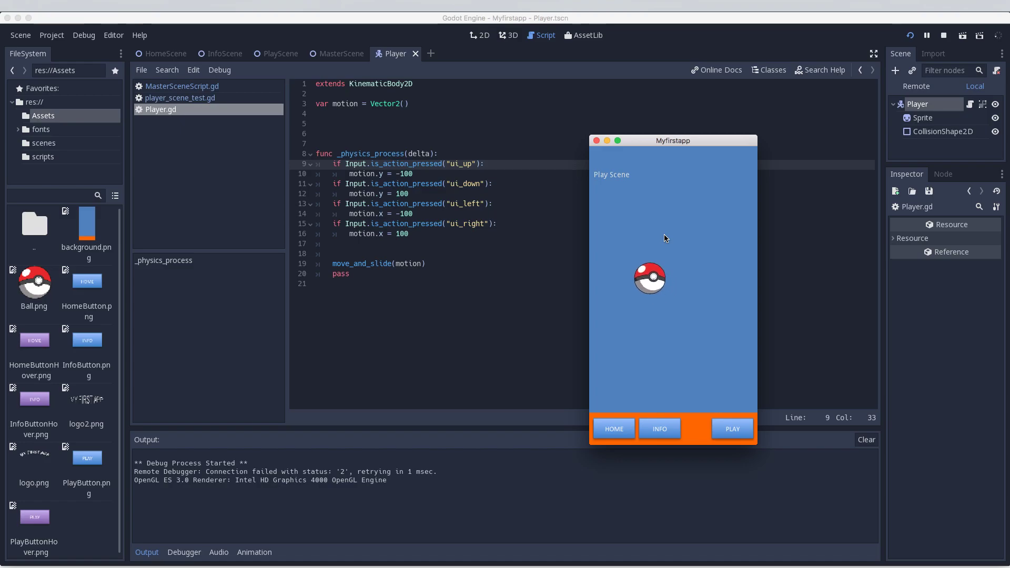
{"action": "key", "text": "Right"}
{"action": "key", "text": "Down"}
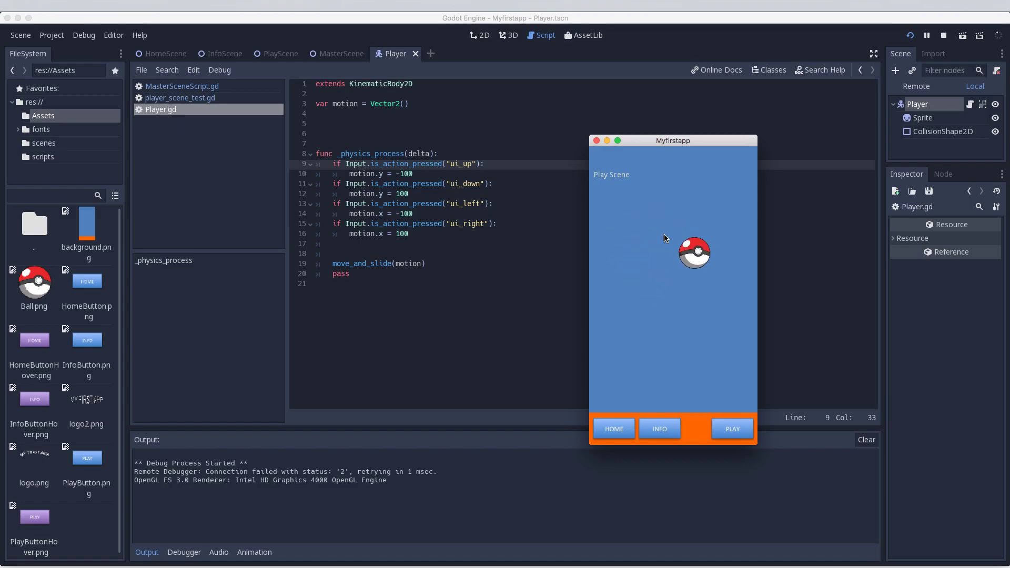
{"action": "key", "text": "Left"}
{"action": "key", "text": "Up"}
{"action": "key", "text": "Right"}
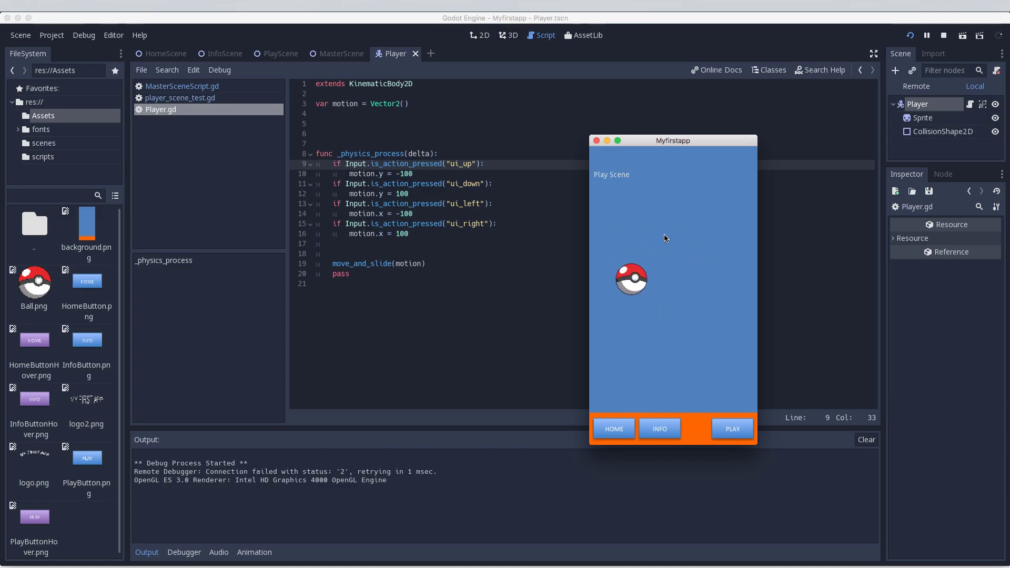
{"action": "key", "text": "Up"}
{"action": "key", "text": "Left"}
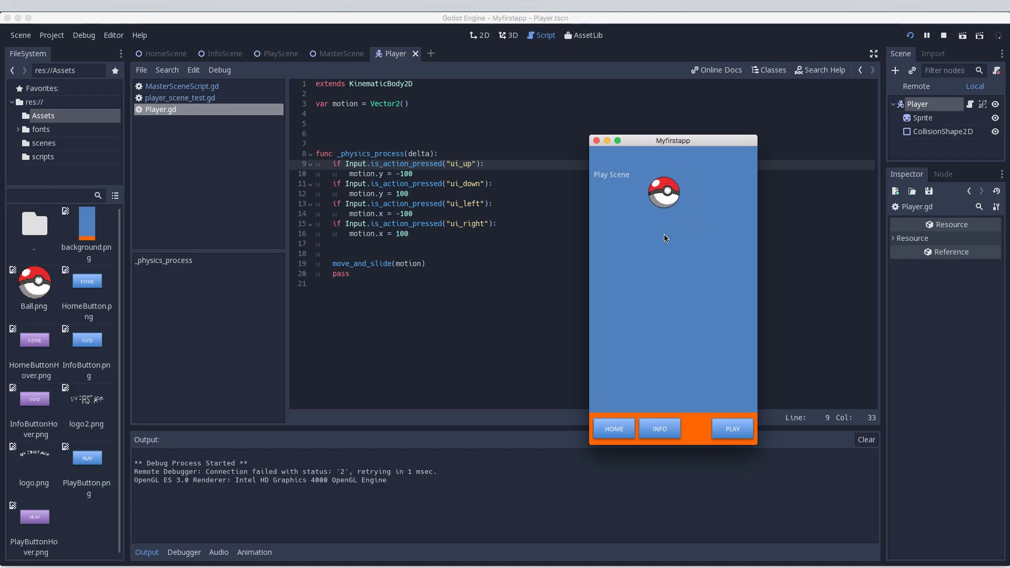
{"action": "key", "text": "Down"}
{"action": "key", "text": "Right"}
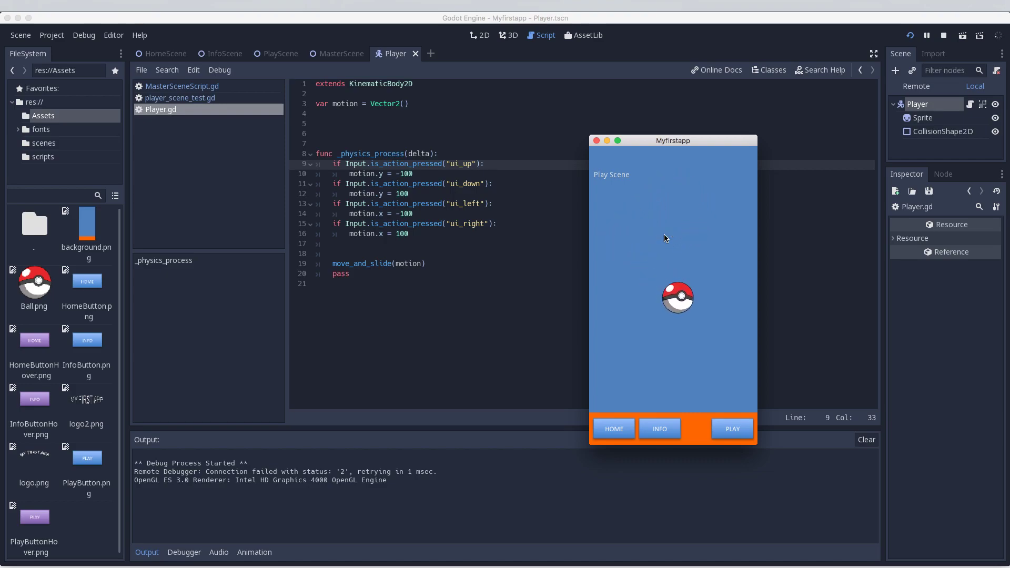
{"action": "key", "text": "Left"}
{"action": "key", "text": "Right"}
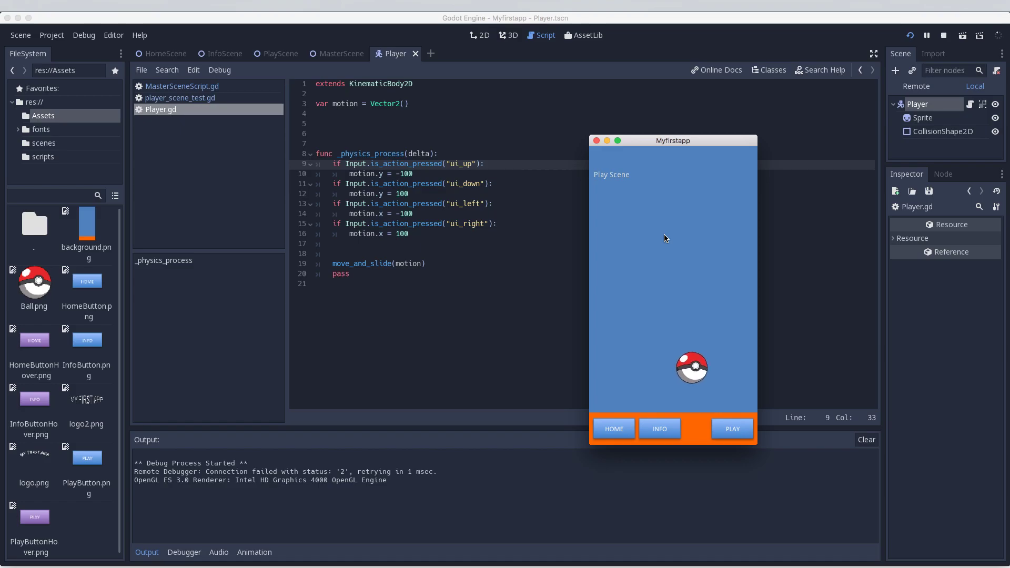
{"action": "key", "text": "Up"}
{"action": "key", "text": "Left"}
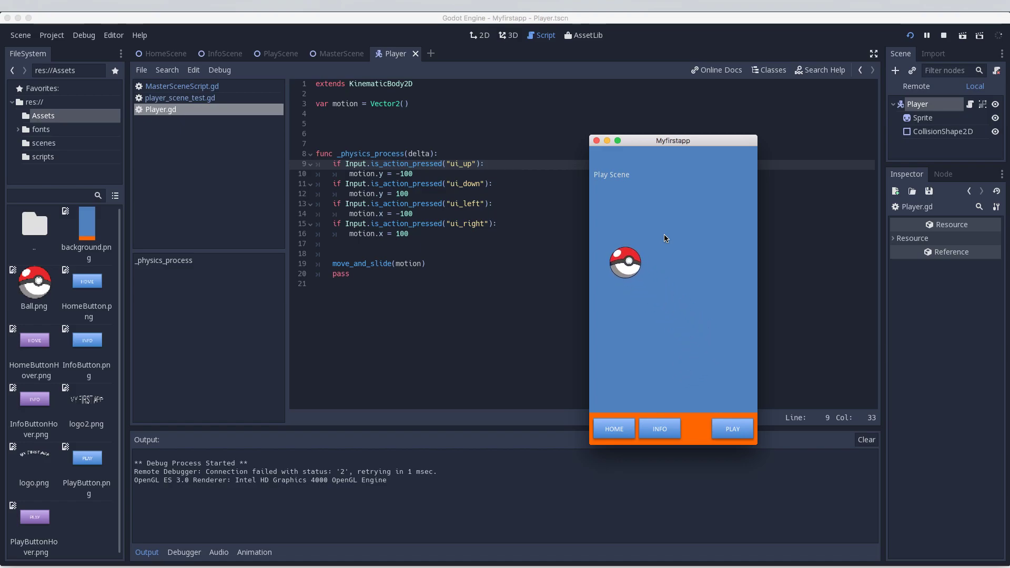
{"action": "key", "text": "Up"}
{"action": "key", "text": "Right"}
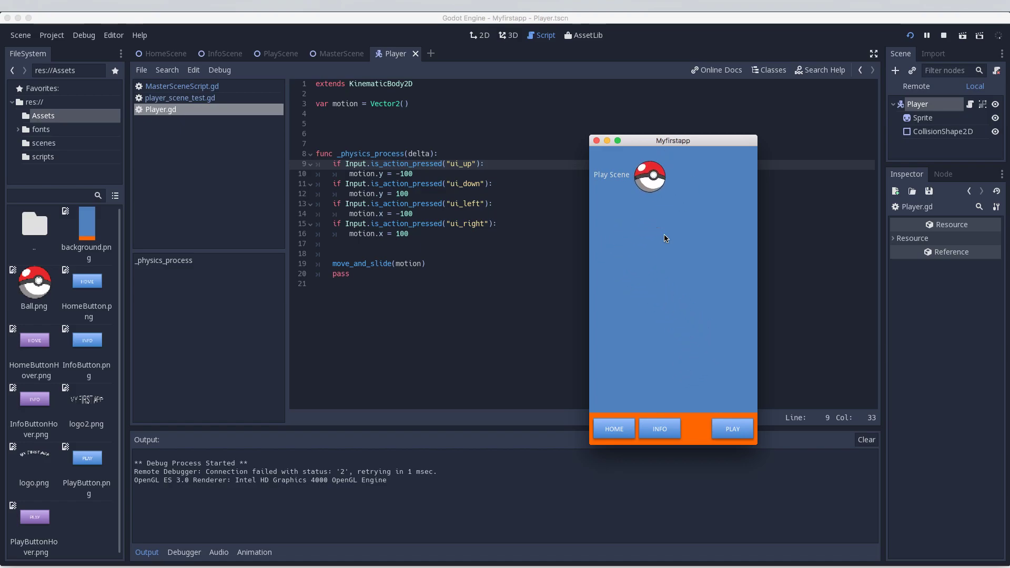
{"action": "key", "text": "Down"}
{"action": "key", "text": "Left"}
{"action": "key", "text": "Right"}
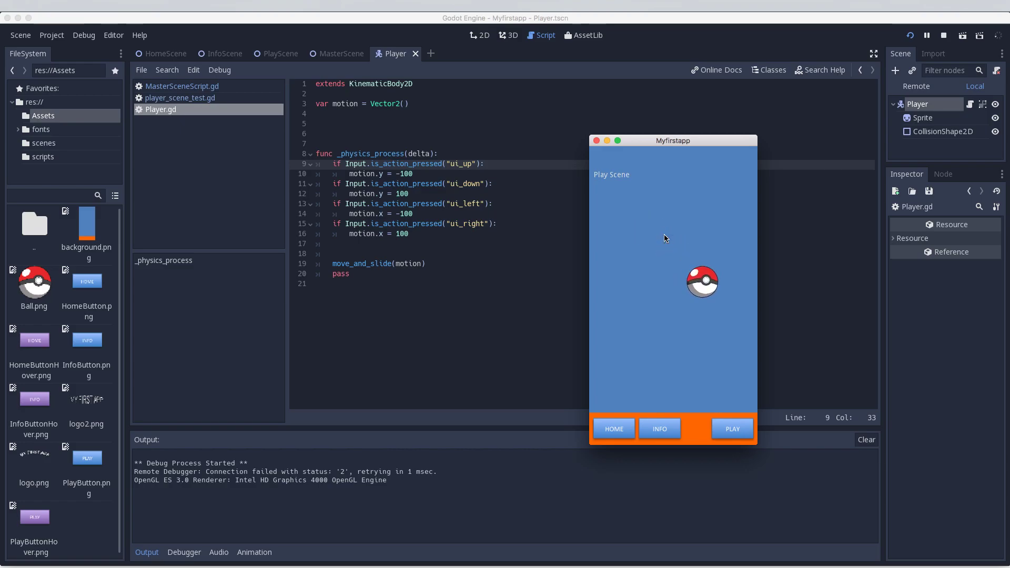
{"action": "key", "text": "Left"}
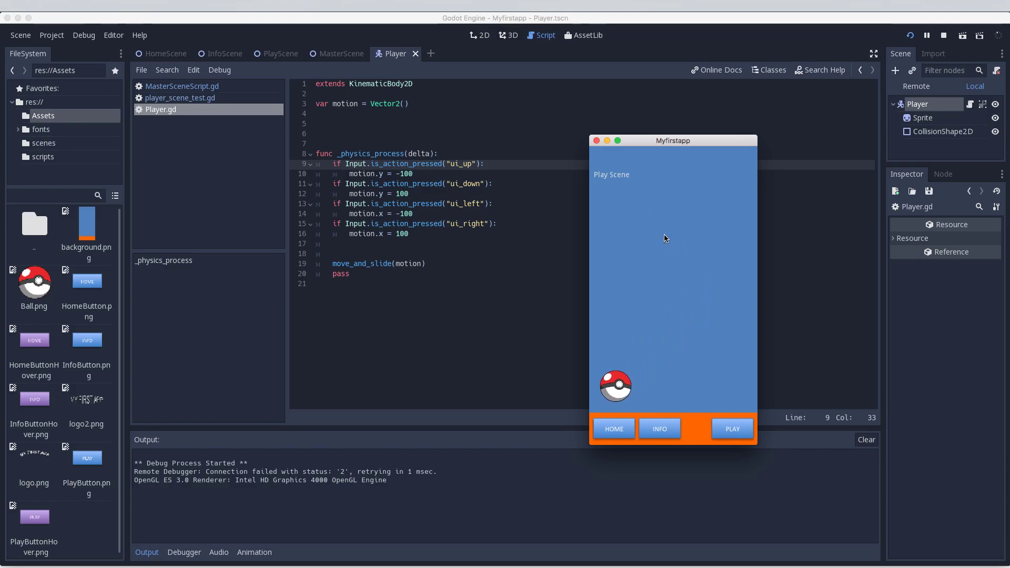
{"action": "left_click", "coordinate": [734, 427]}
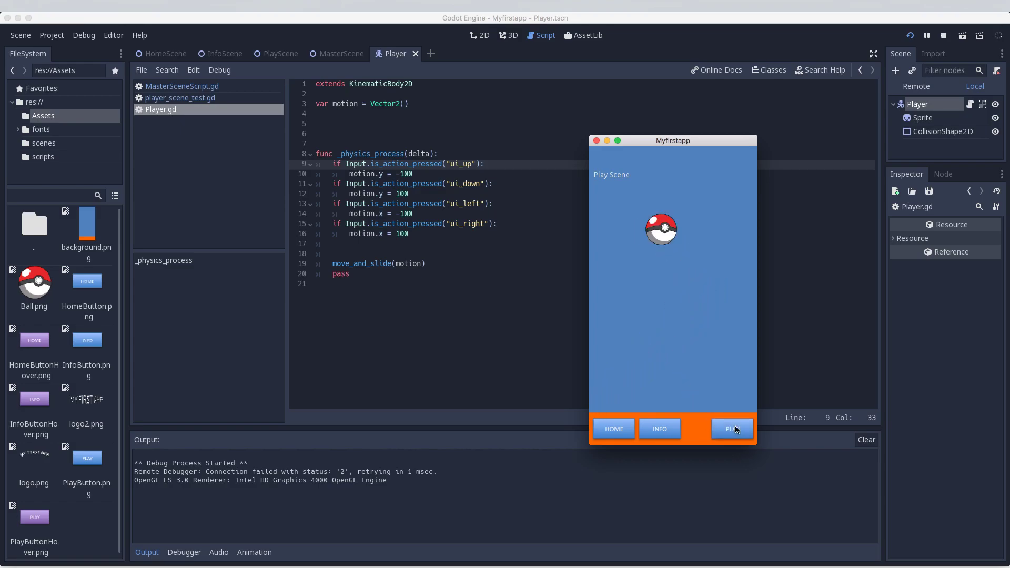